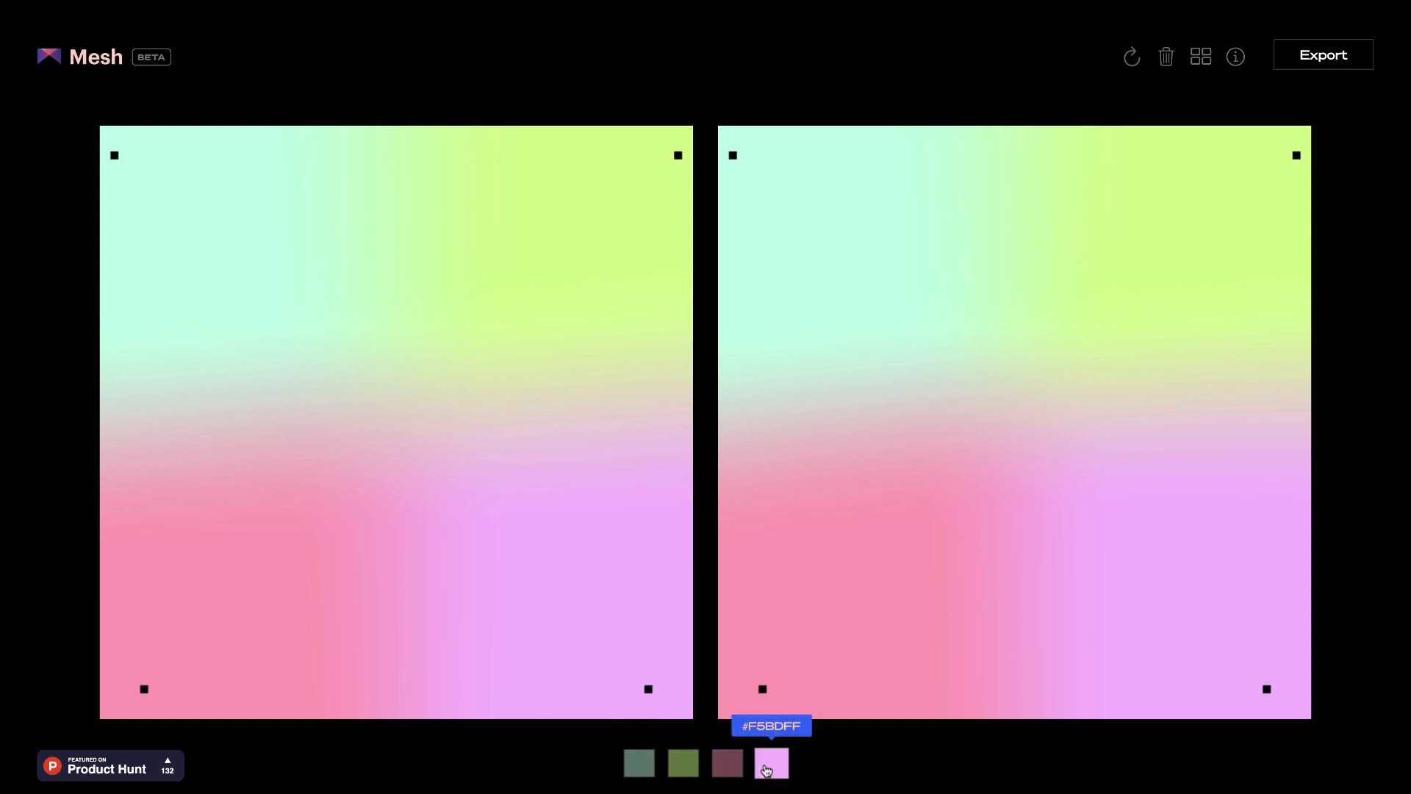
Step: Warp the mesh gradient by adding control points and displacing its purple, pink and green areas into a swirl
click(683, 763)
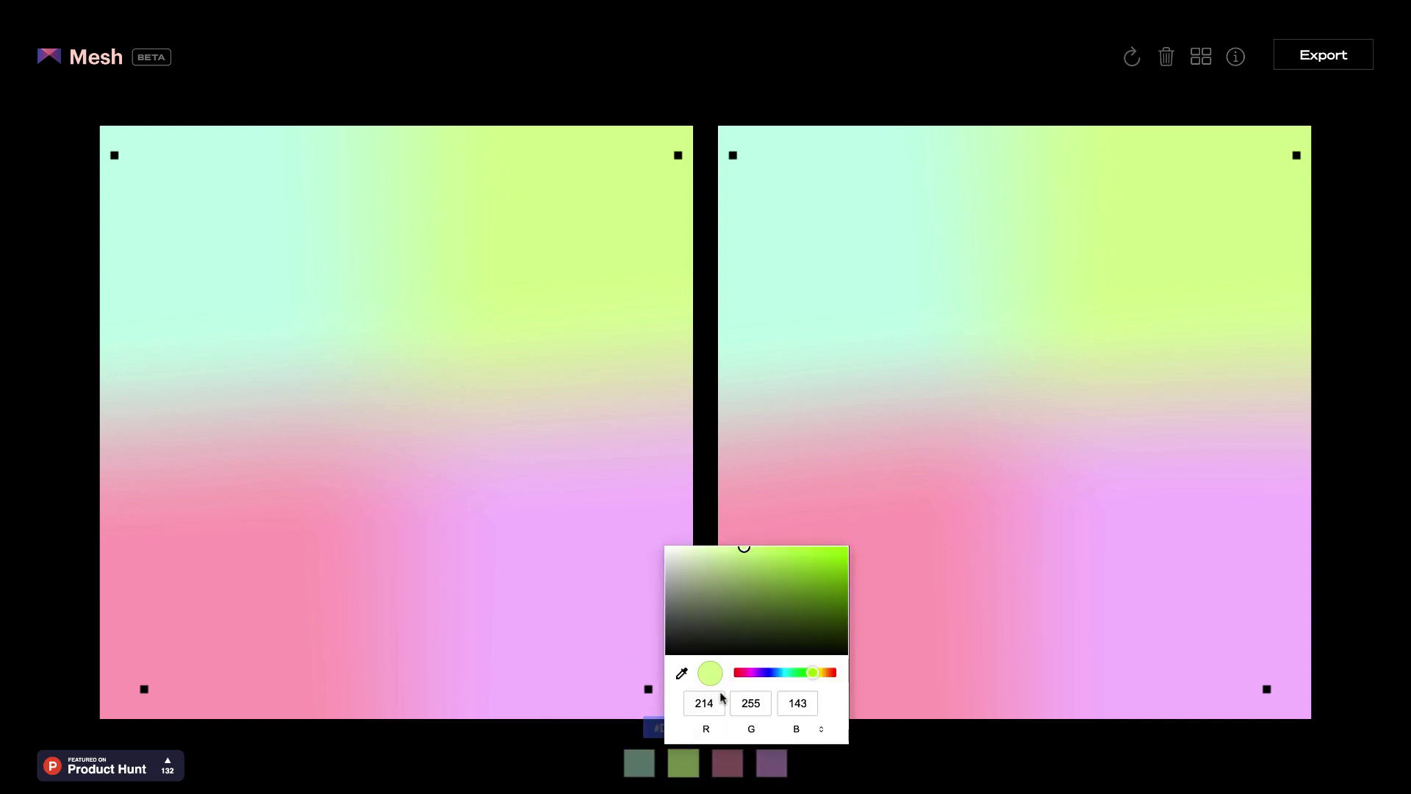
click(943, 768)
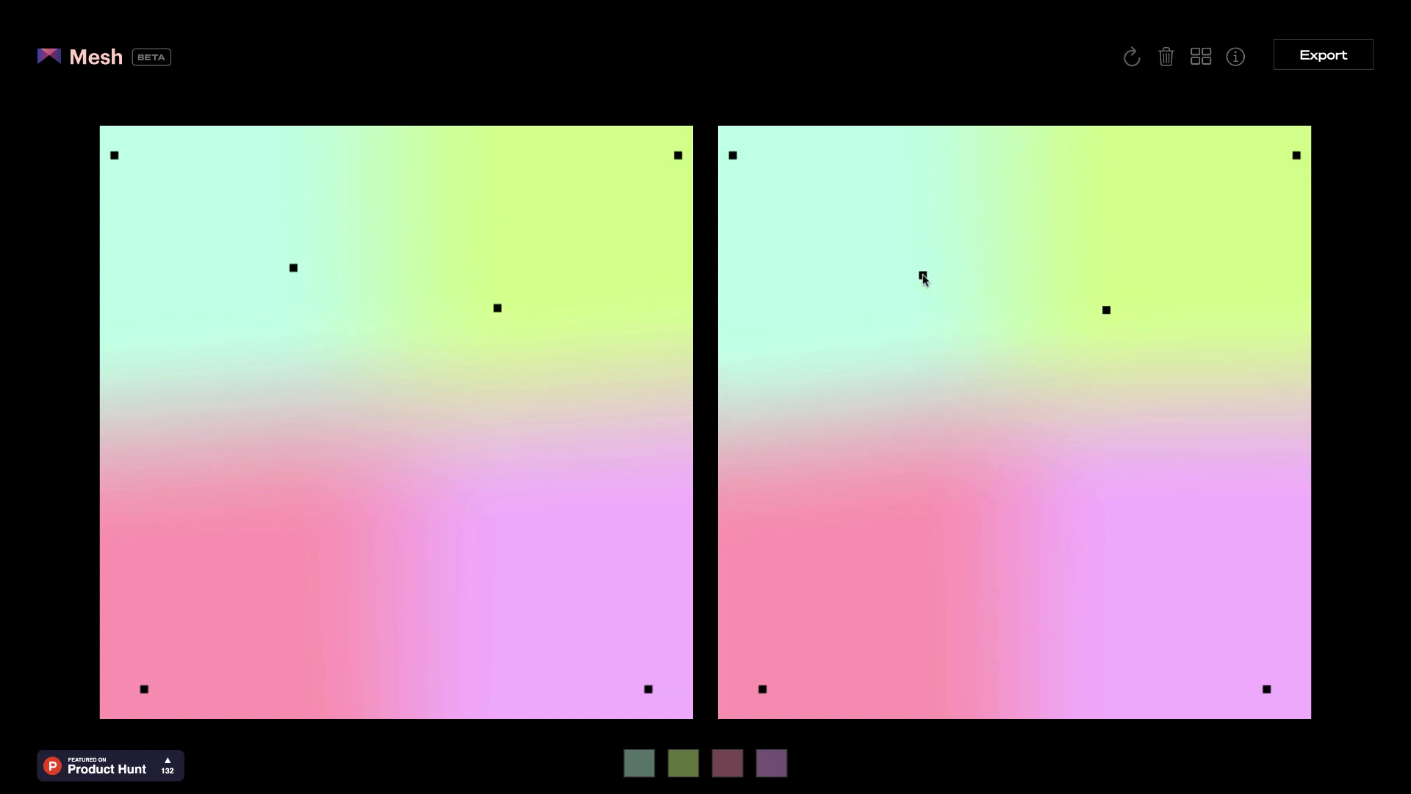
drag(1040, 514, 983, 468)
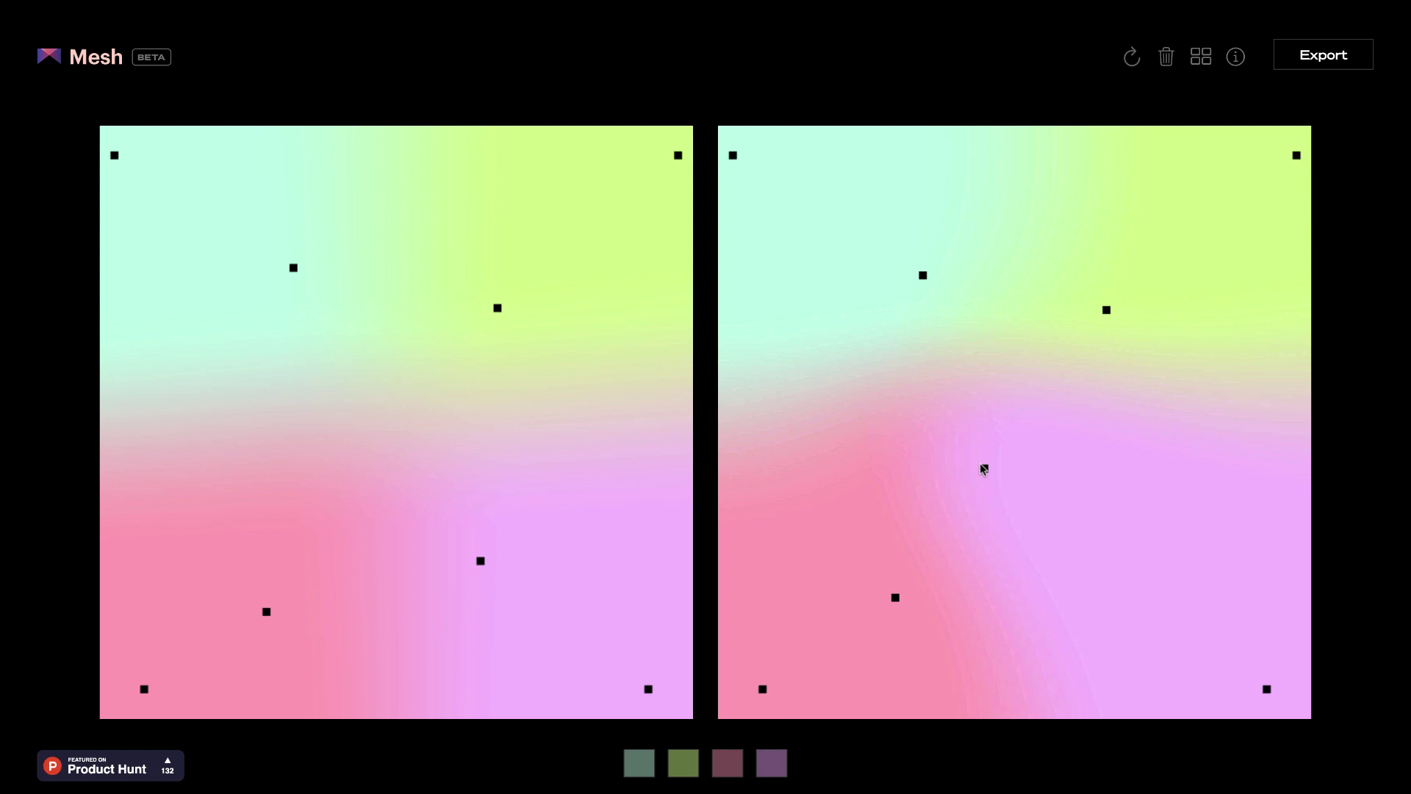
drag(895, 597, 1138, 552)
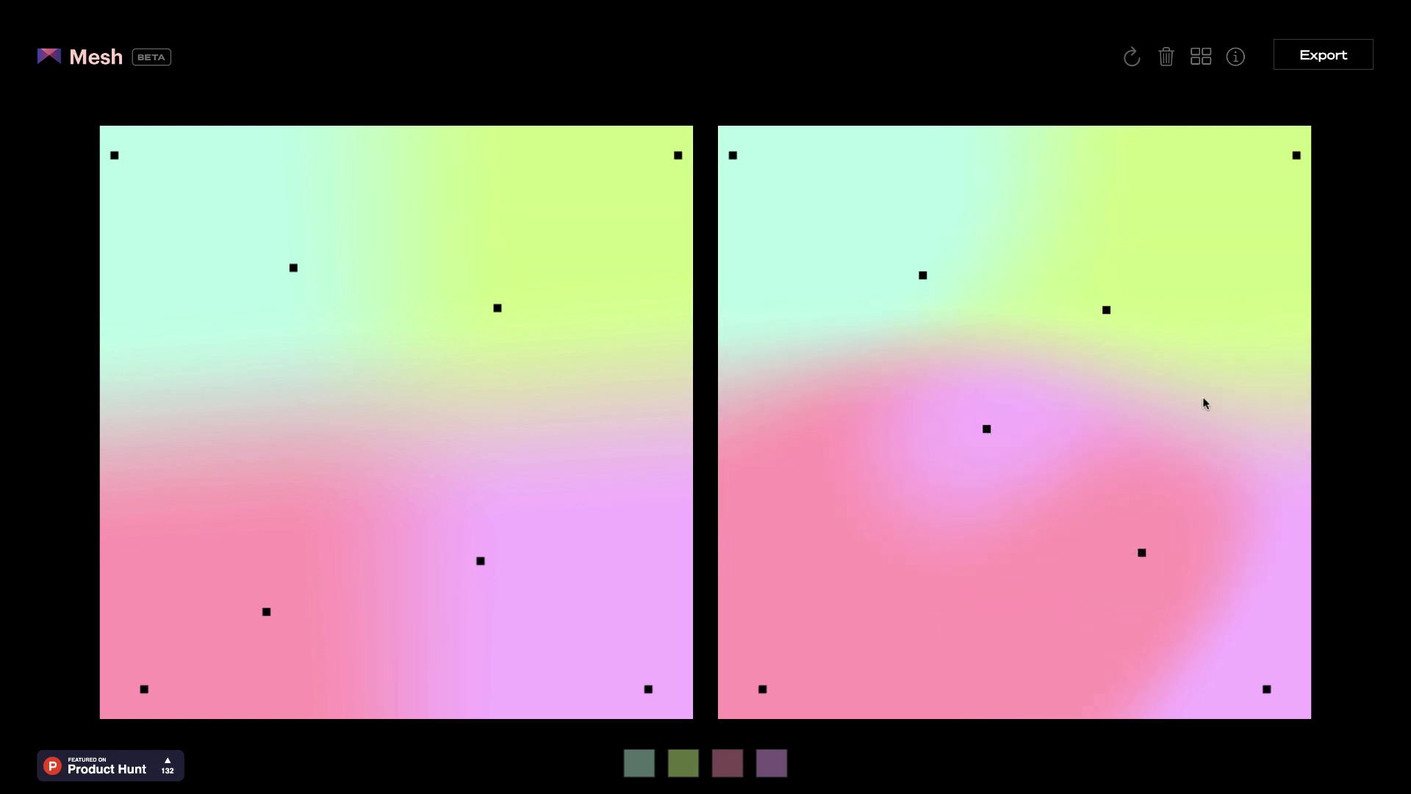
drag(1204, 387, 1207, 573)
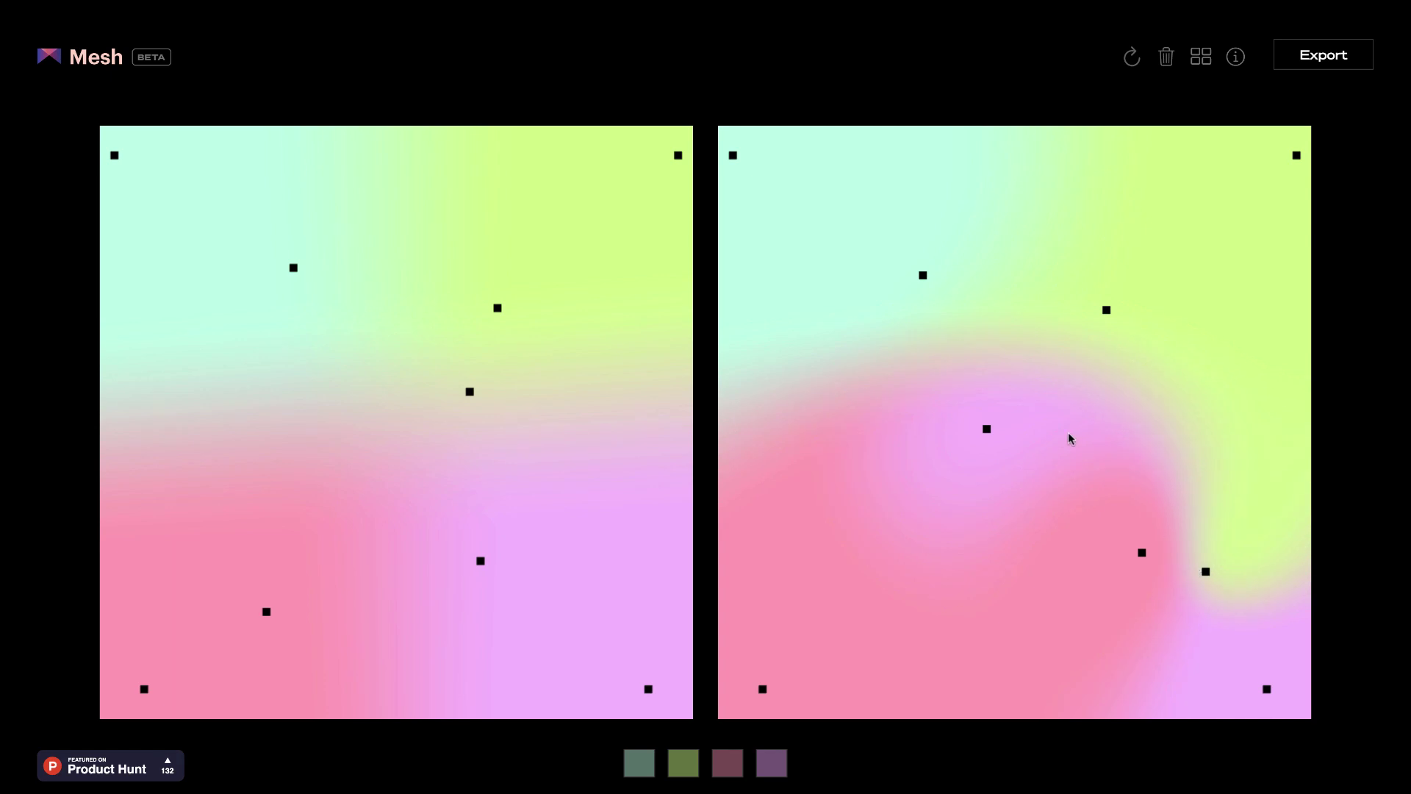
drag(1069, 438, 1006, 569)
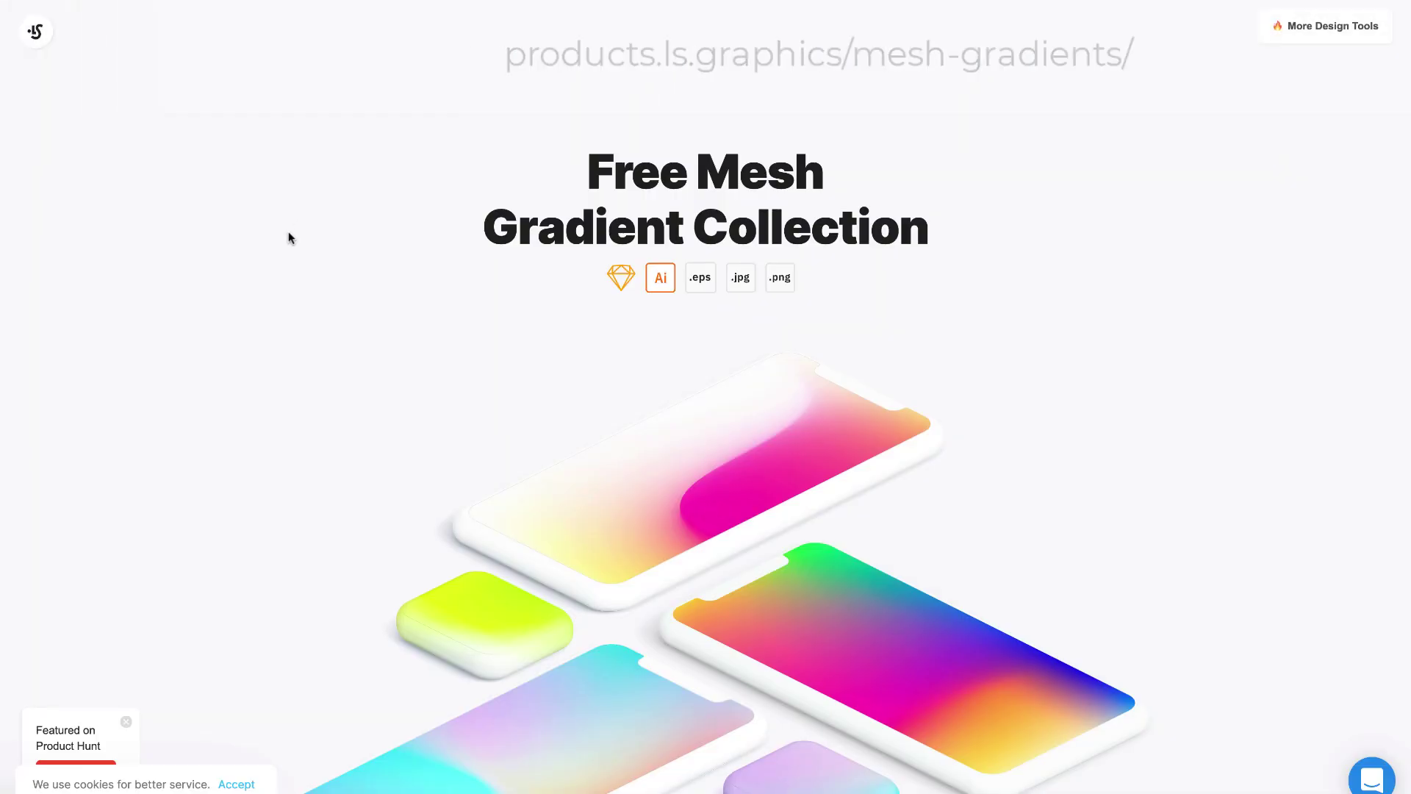
Step: Browse the Free Mesh Gradient Collection for a reference gradient
scroll(473, 390, down, 20)
scroll(473, 389, down, 15)
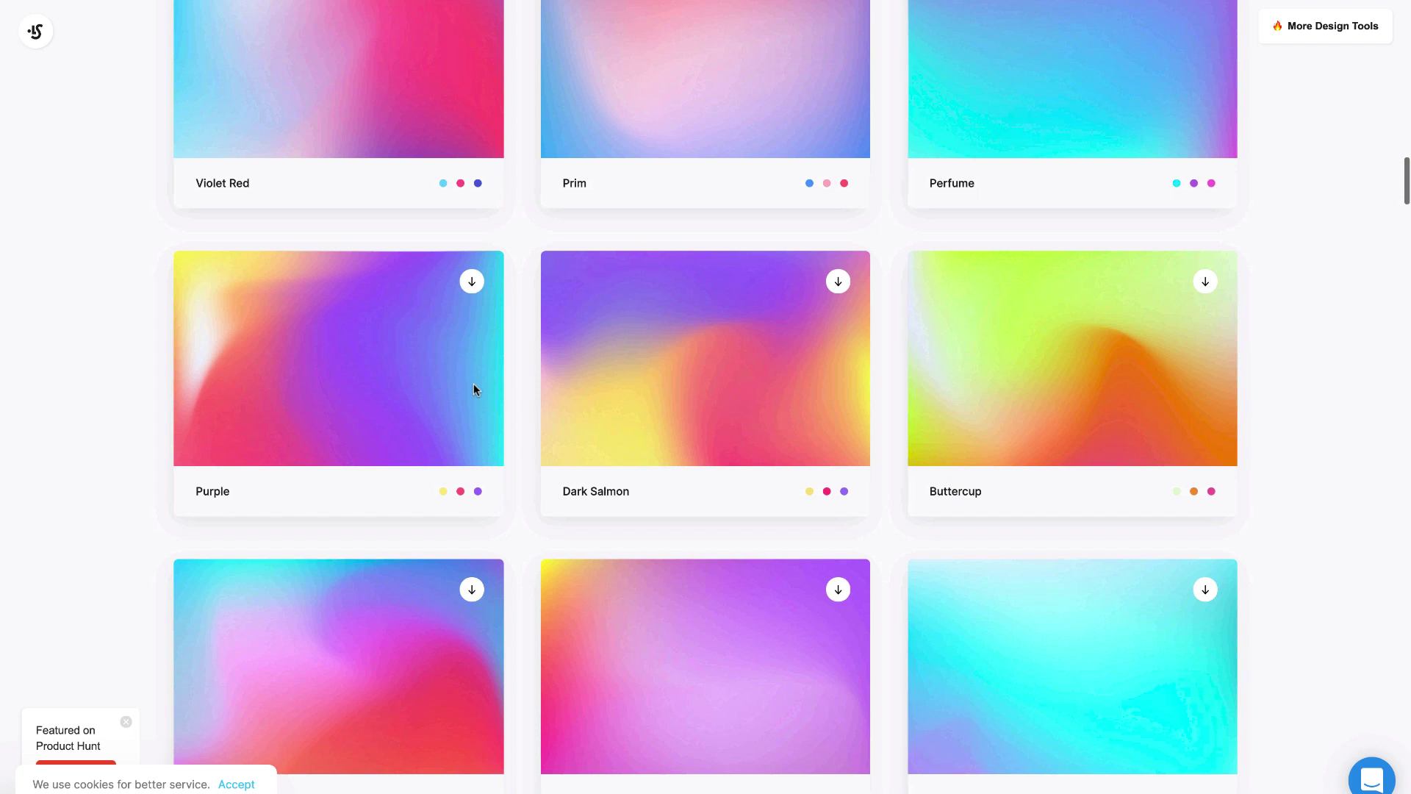
scroll(473, 389, down, 12)
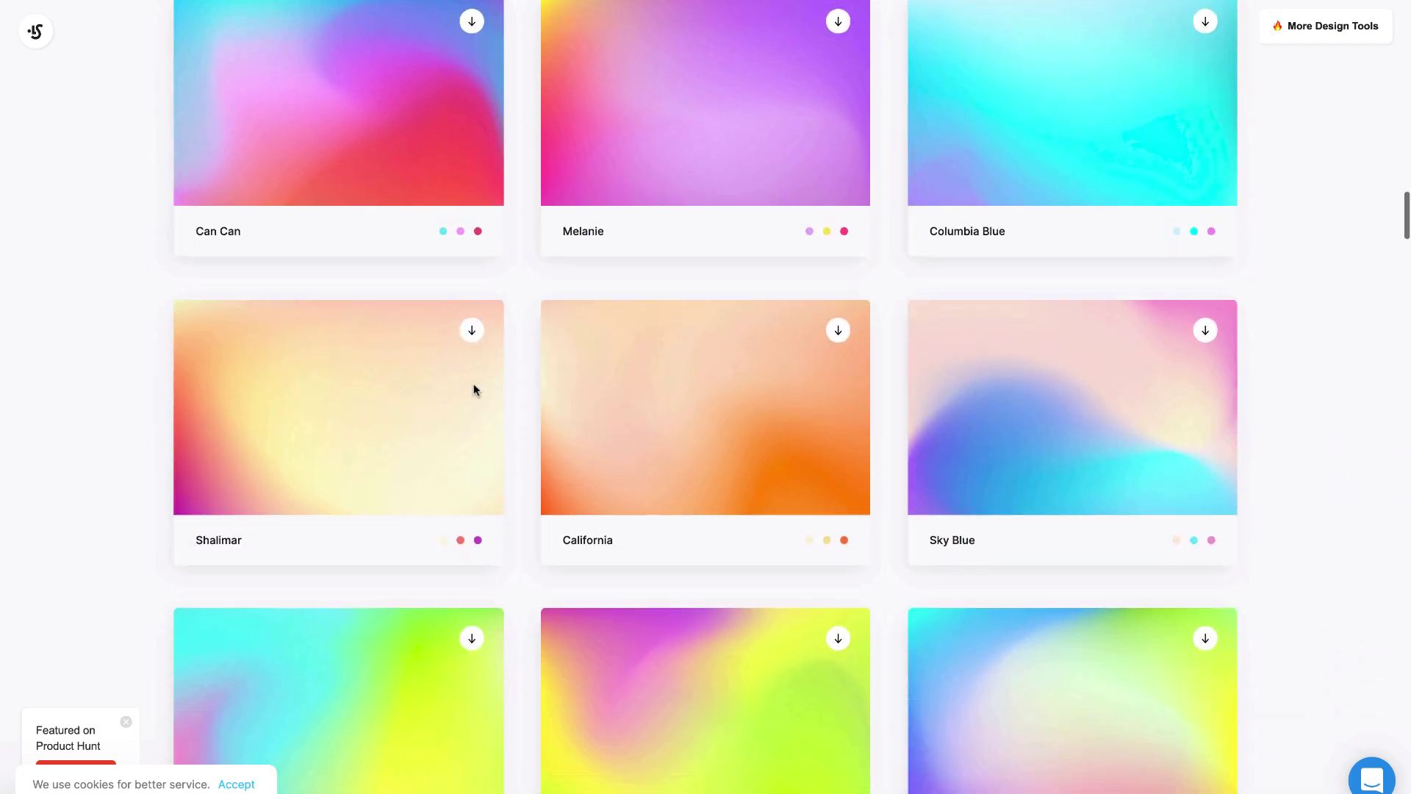
scroll(474, 388, down, 1)
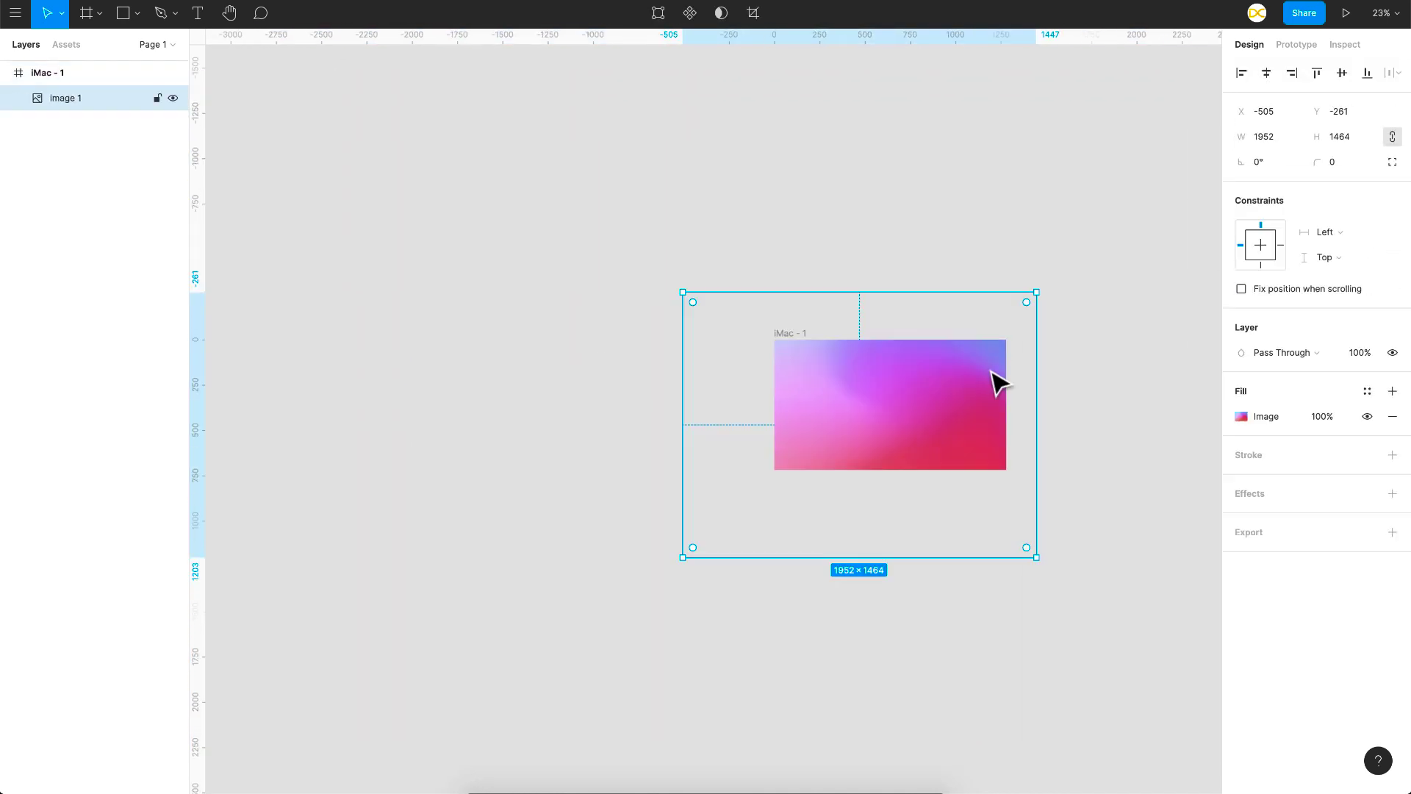
Step: Duplicate the iMac - 1 frame with its gradient image and deselect the copy
scroll(904, 438, up, 5)
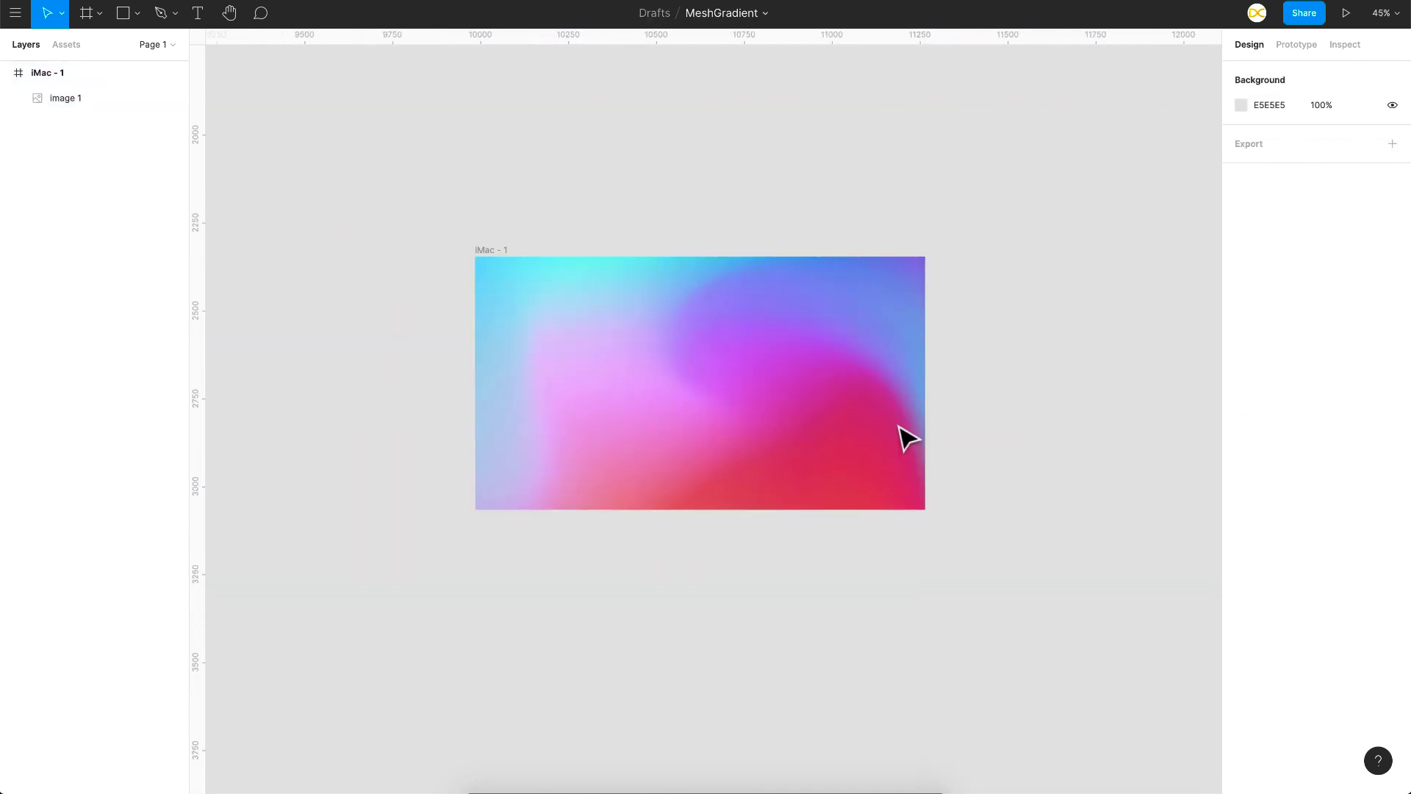
scroll(595, 341, down, 3)
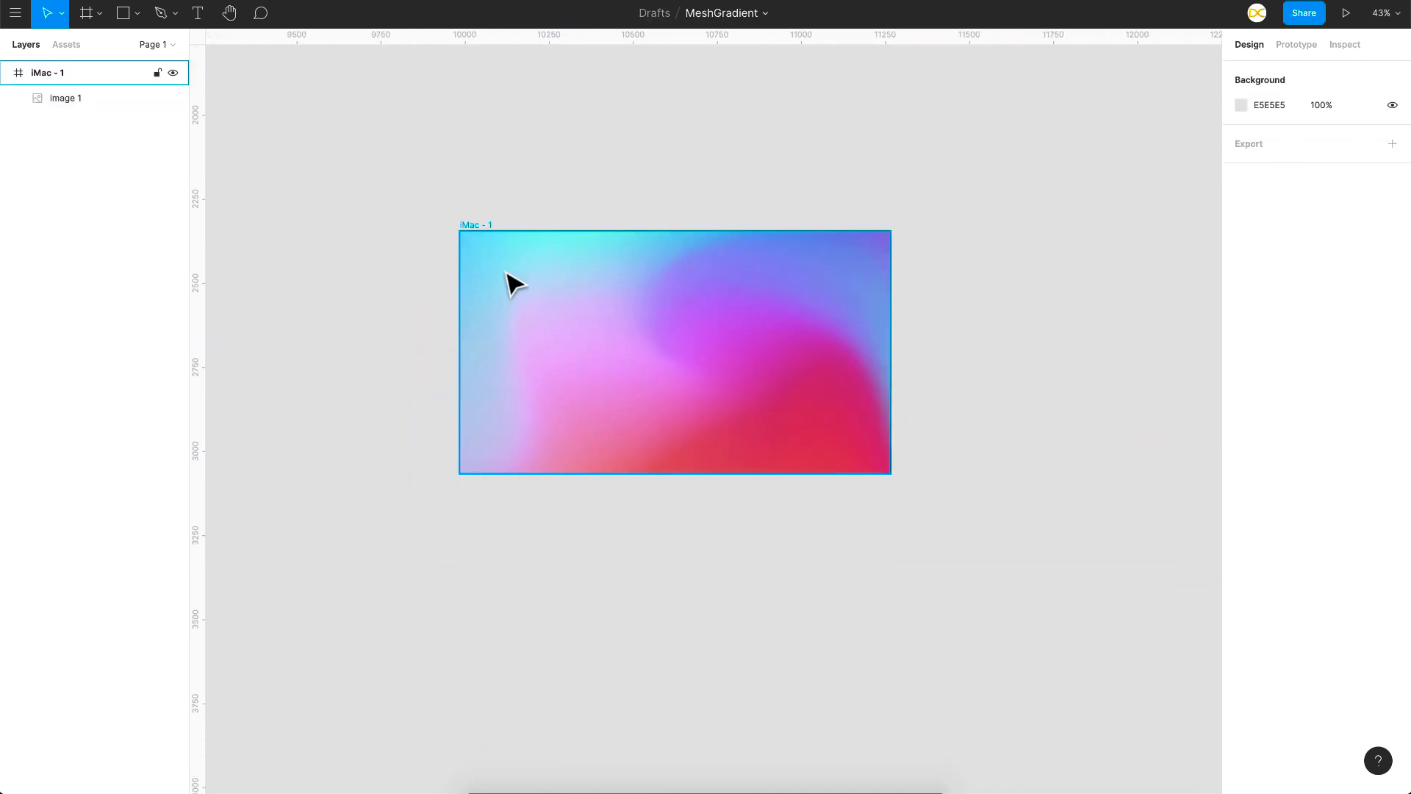
click(478, 228)
key(ctrl+d)
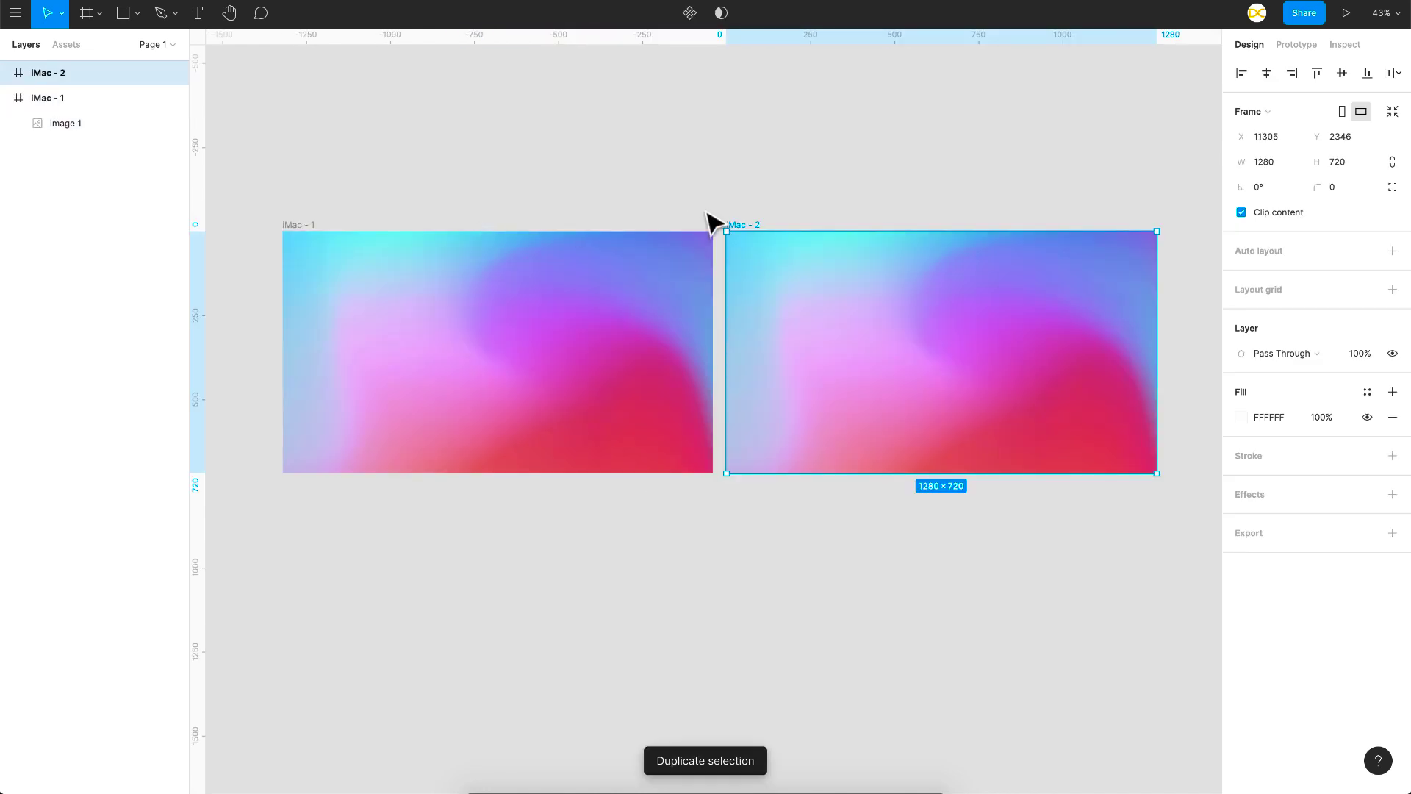
click(705, 213)
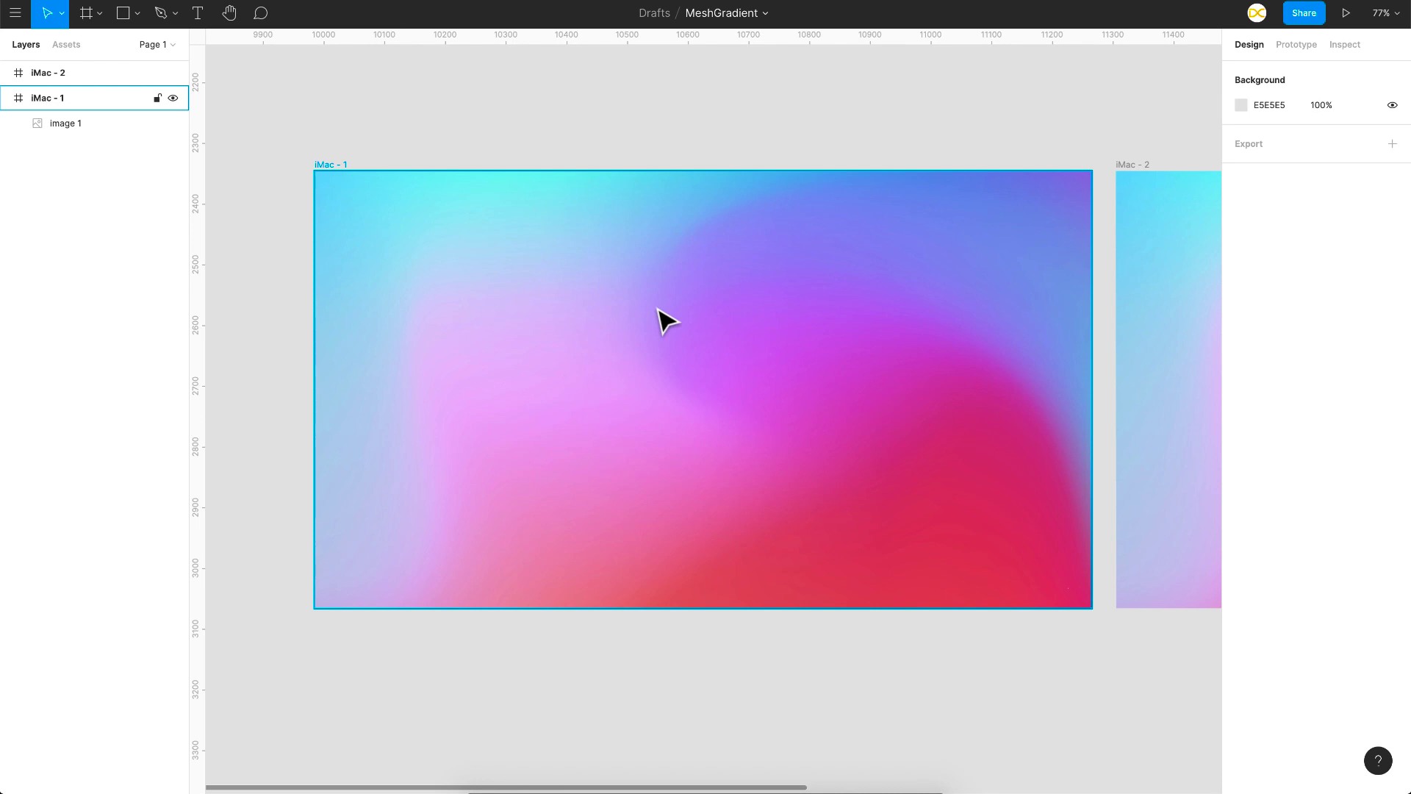
Step: Draw a closed wavy-edged Pen shape, about 1003 × 892, around the blue-cyan area along the first frame's left and upper sides
key(p)
click(883, 141)
drag(685, 229, 582, 275)
drag(457, 268, 440, 286)
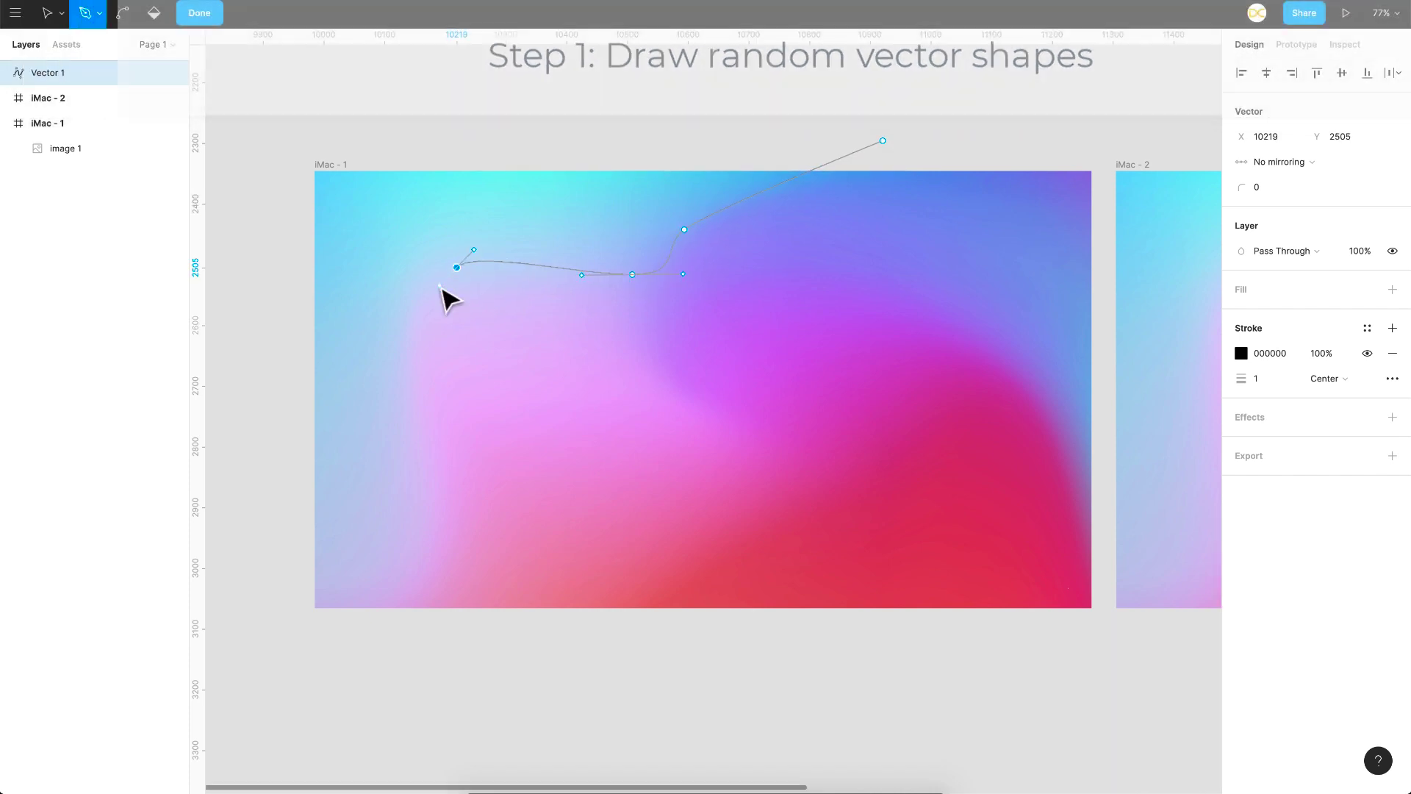
drag(420, 341, 427, 383)
drag(473, 464, 471, 507)
click(451, 608)
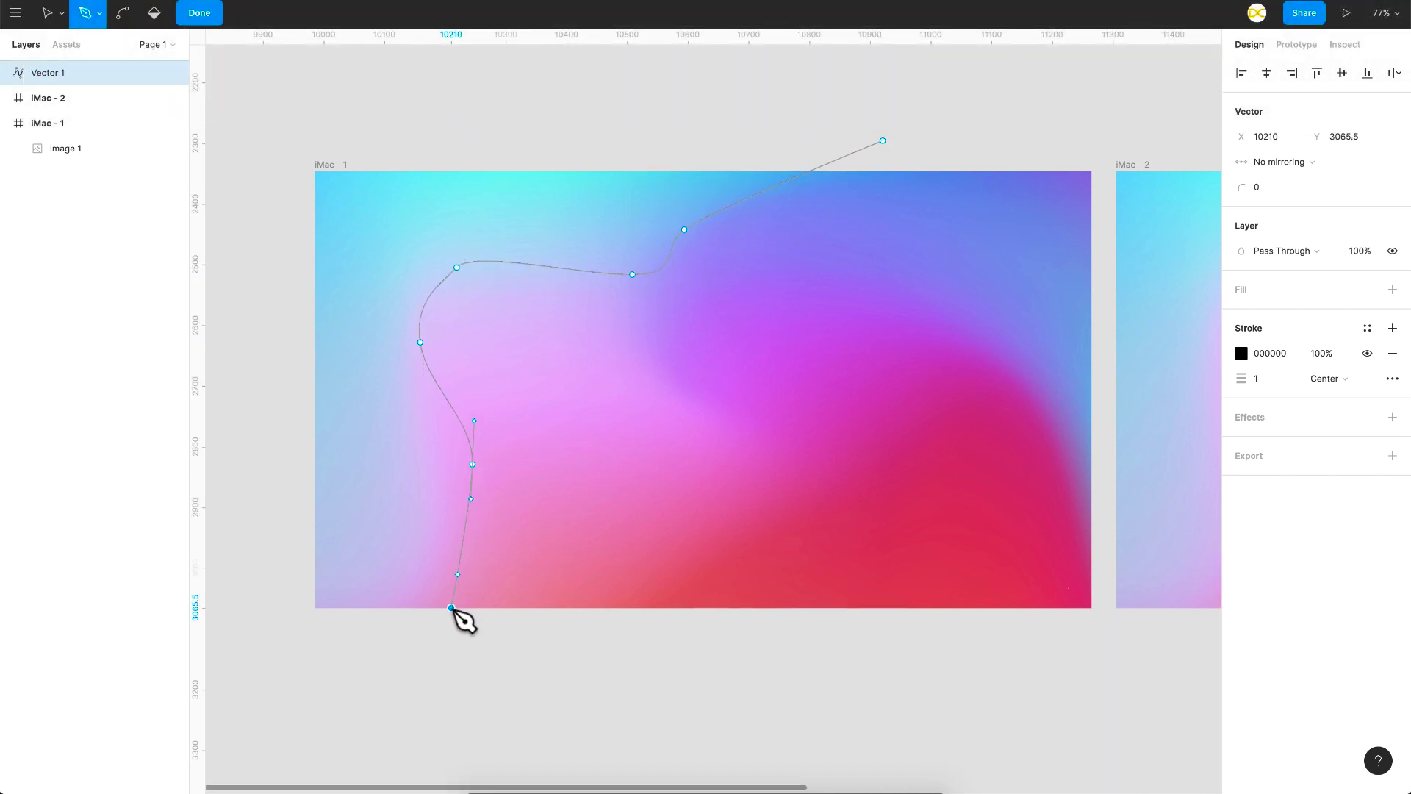
drag(451, 607, 431, 643)
click(274, 658)
click(274, 116)
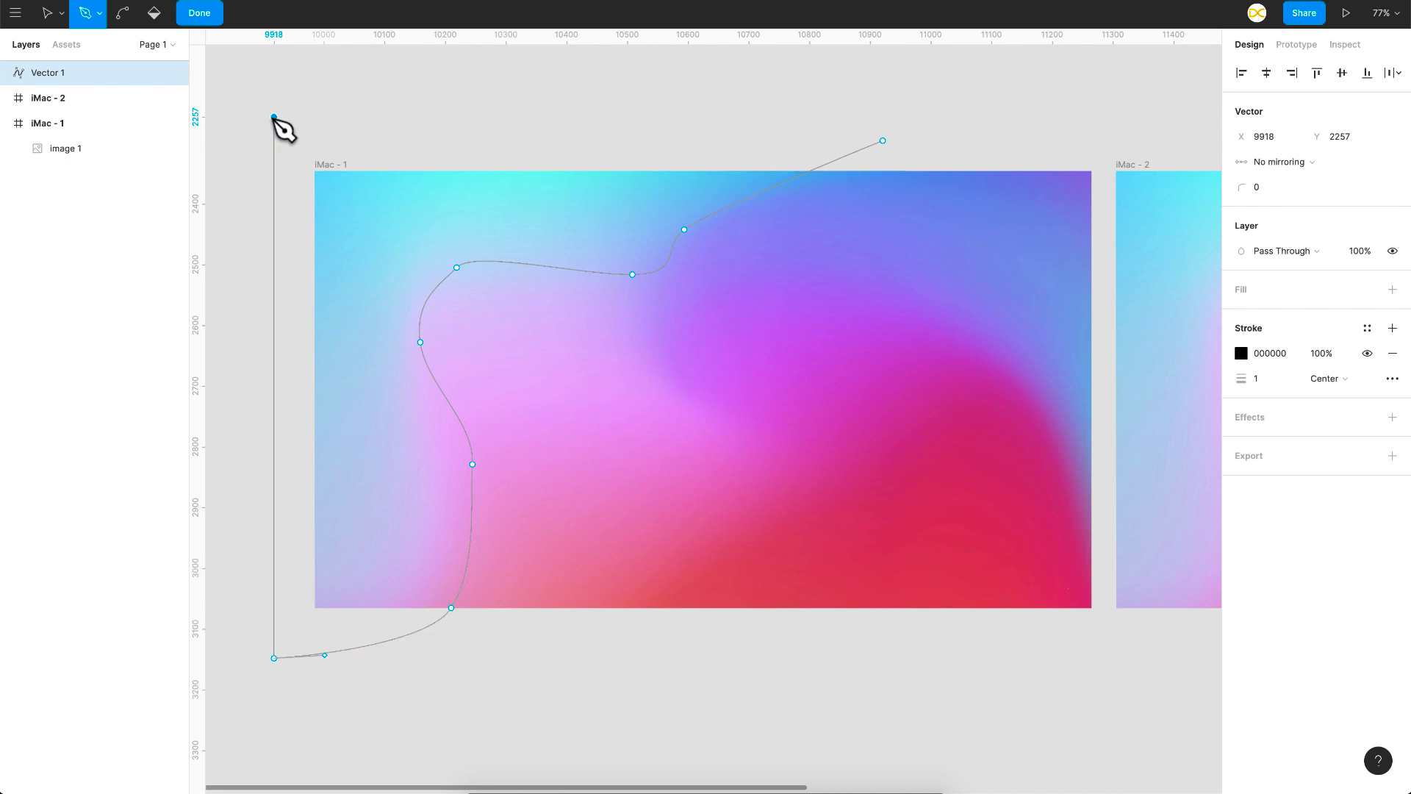
click(883, 140)
key(Escape)
key(Escape)
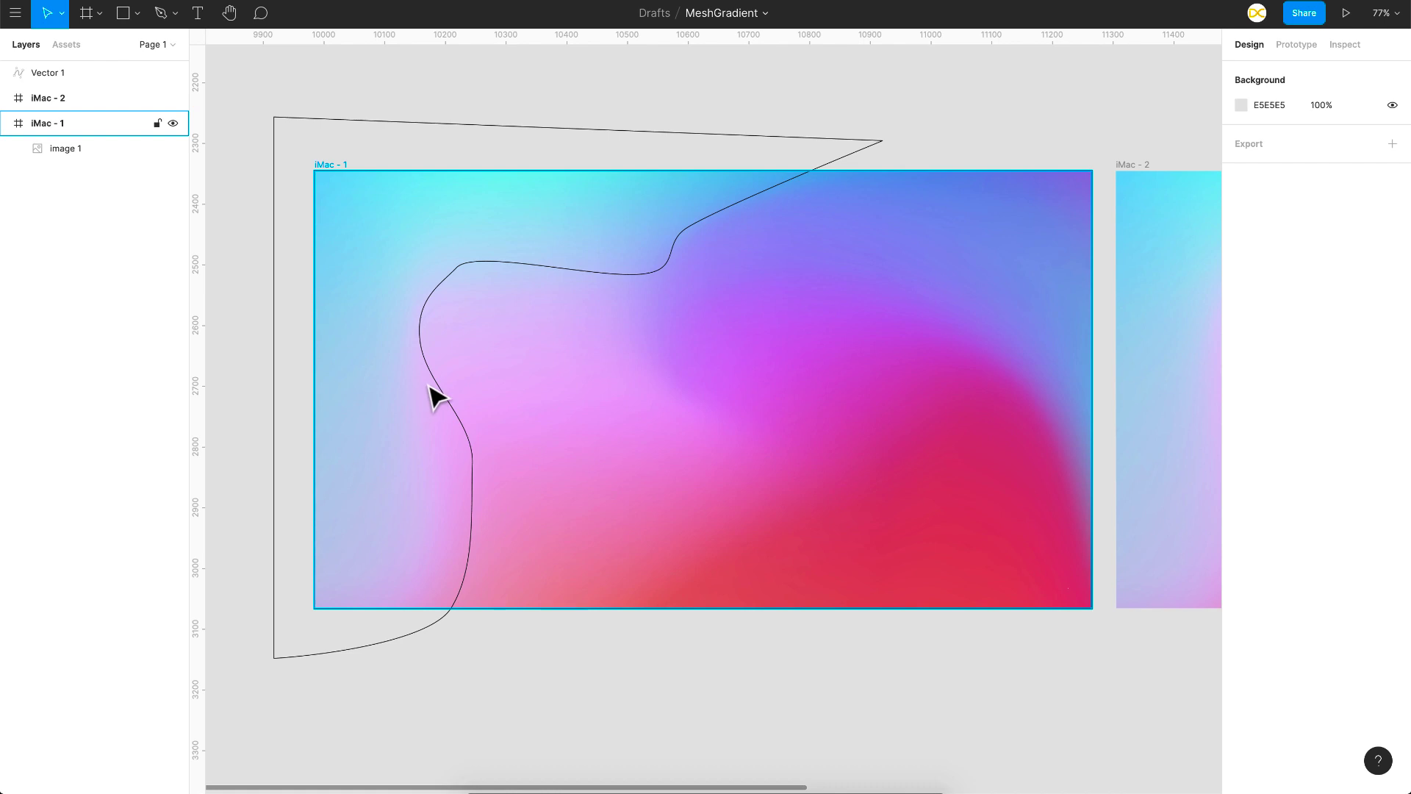
Step: Draw a second closed, curved Pen shape around the light pink area of the first frame, extending below its lower edge
click(540, 264)
click(459, 468)
click(438, 658)
key(p)
click(346, 688)
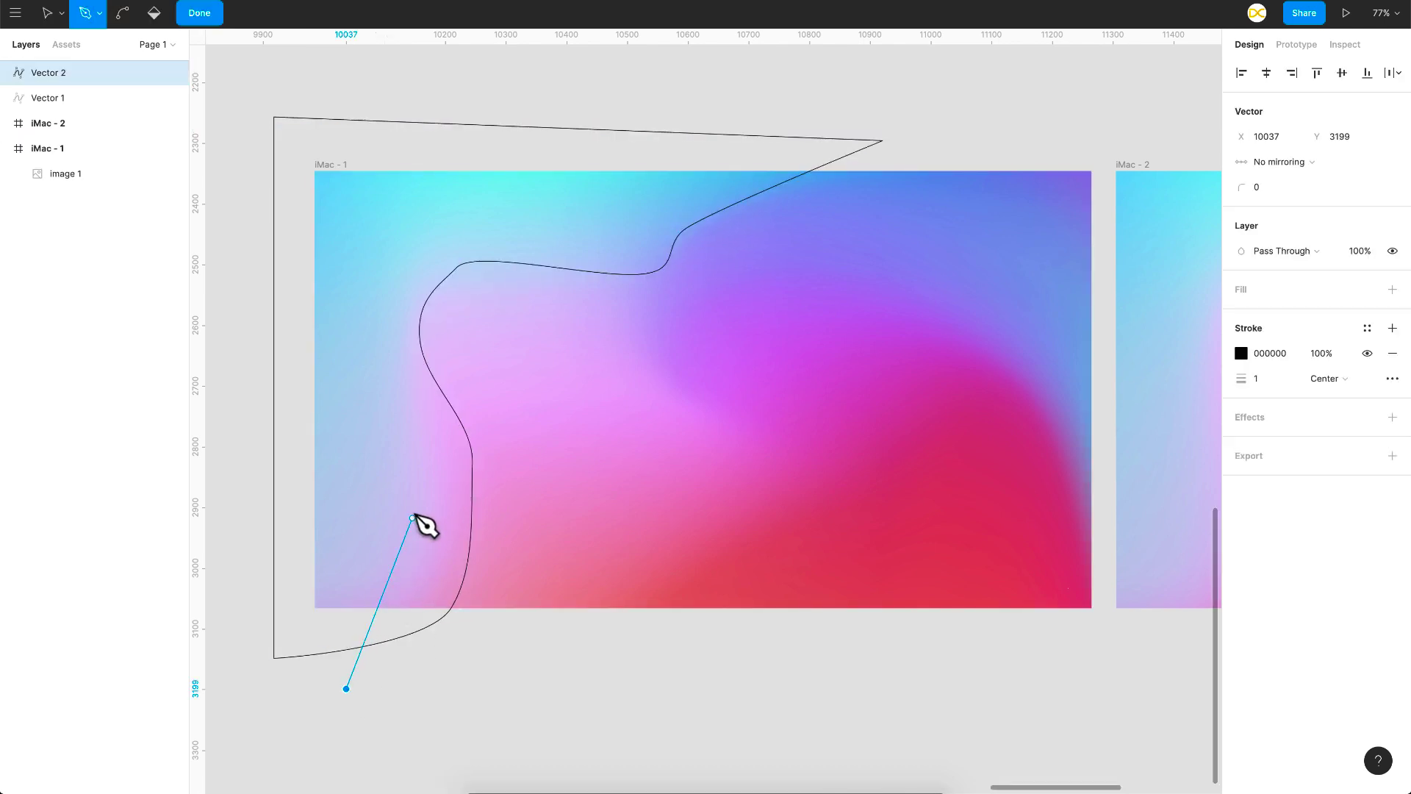
drag(412, 511, 416, 436)
drag(379, 332, 380, 295)
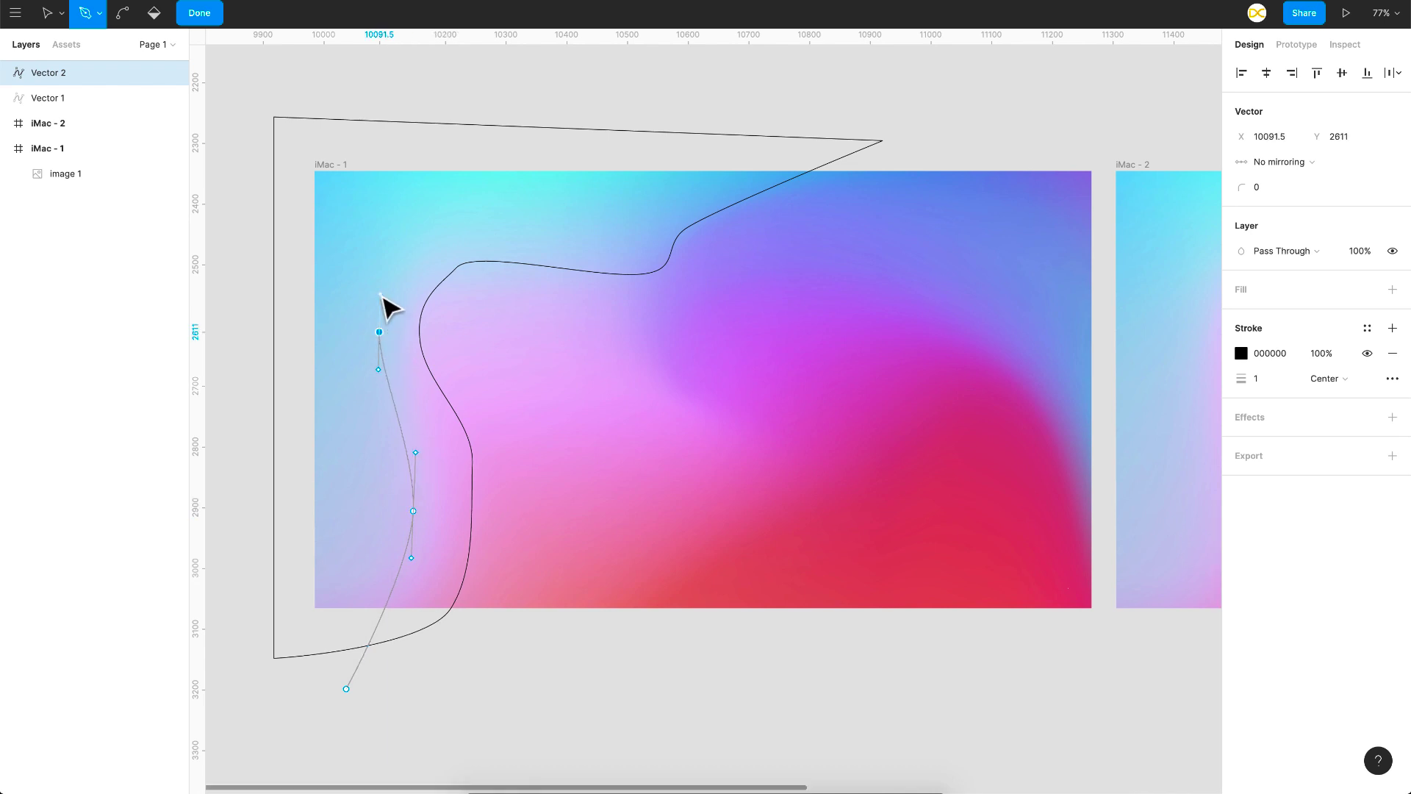
drag(423, 243, 455, 244)
drag(592, 253, 621, 268)
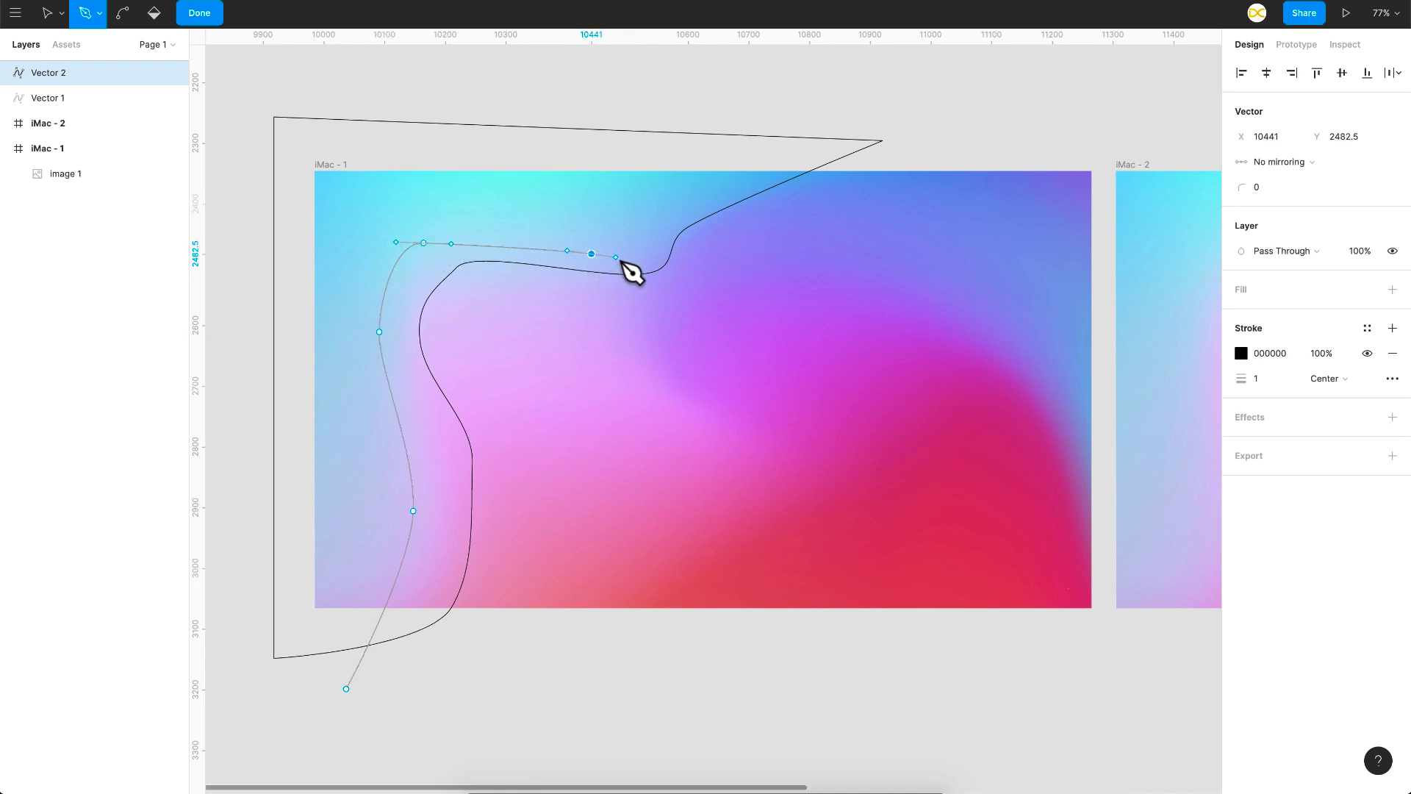
click(658, 369)
drag(658, 369, 692, 411)
drag(580, 425, 492, 467)
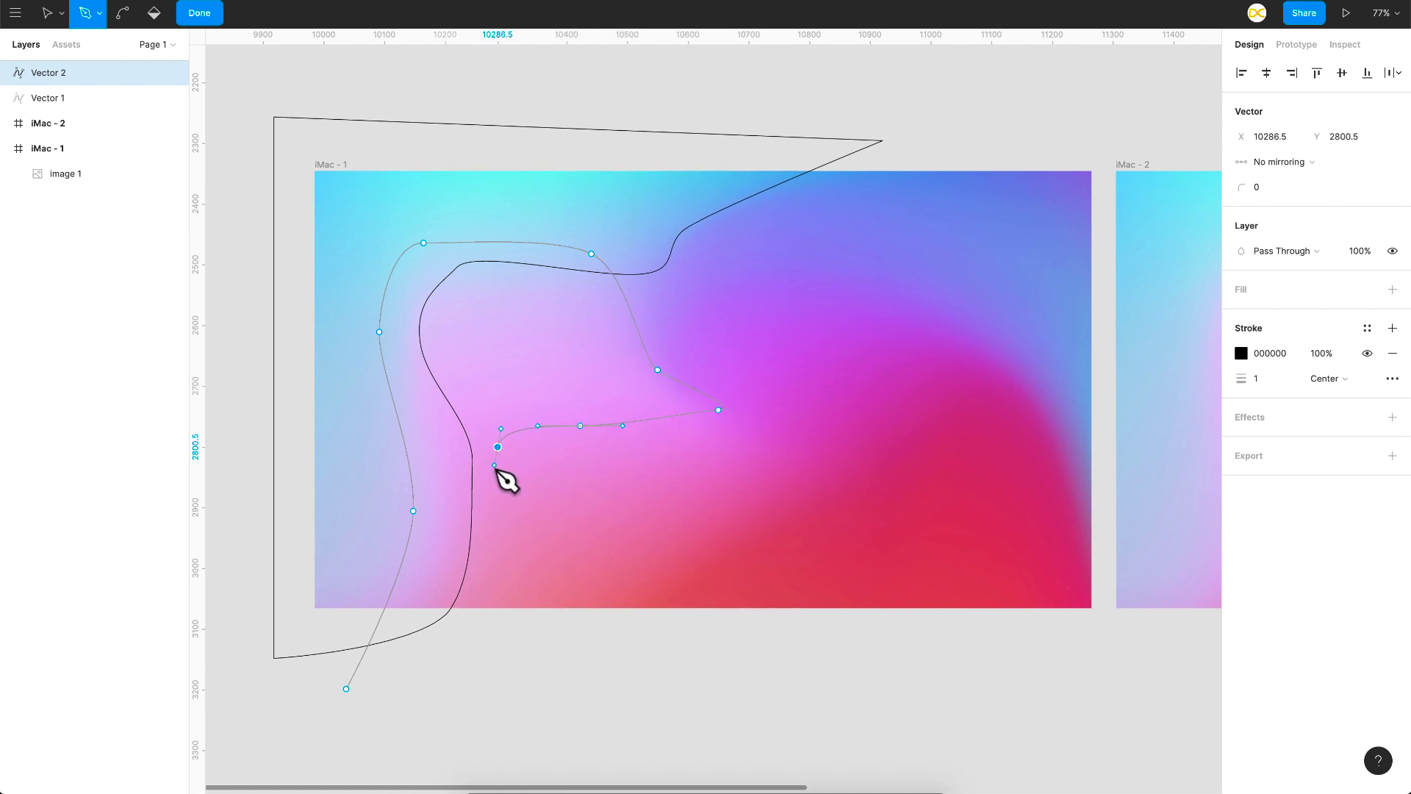
drag(413, 674, 376, 693)
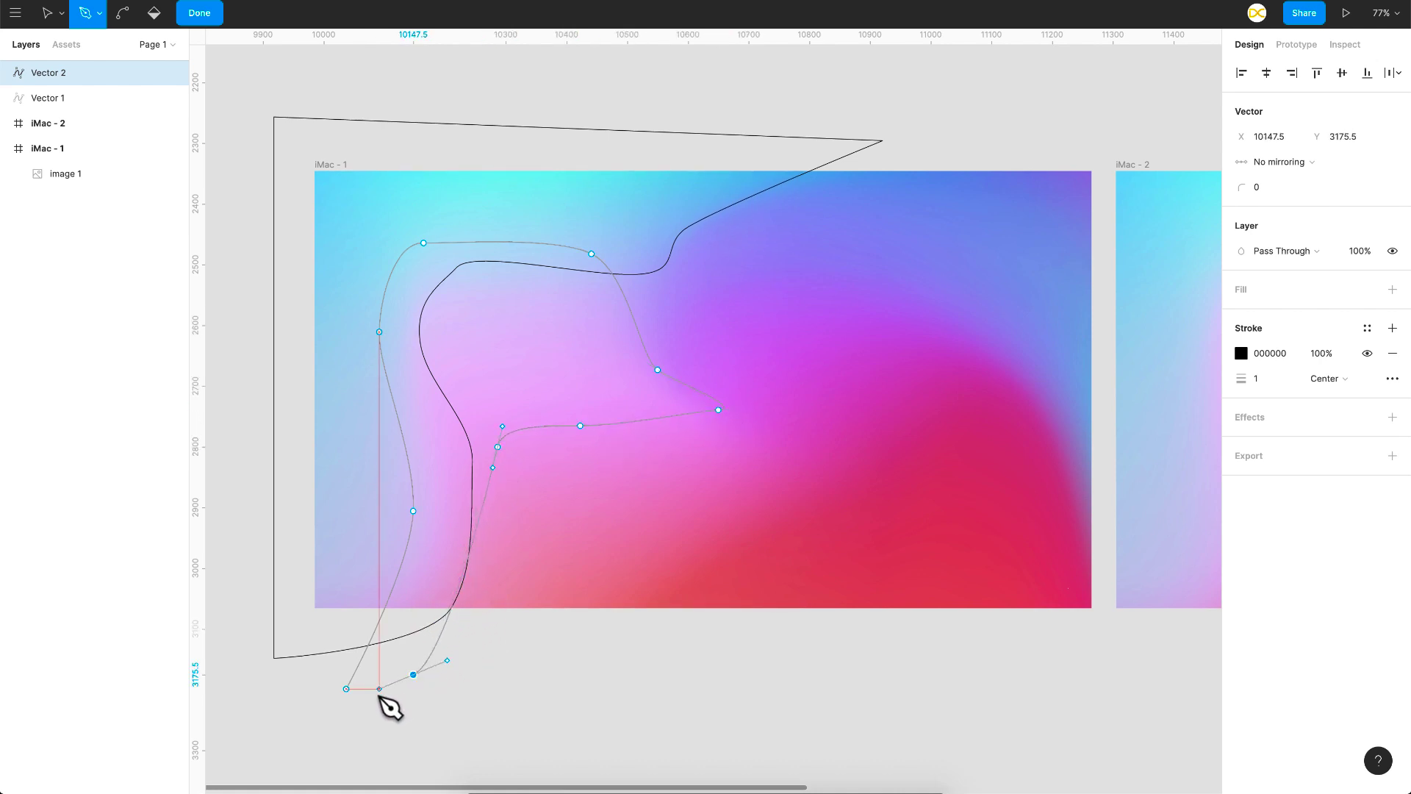
click(346, 689)
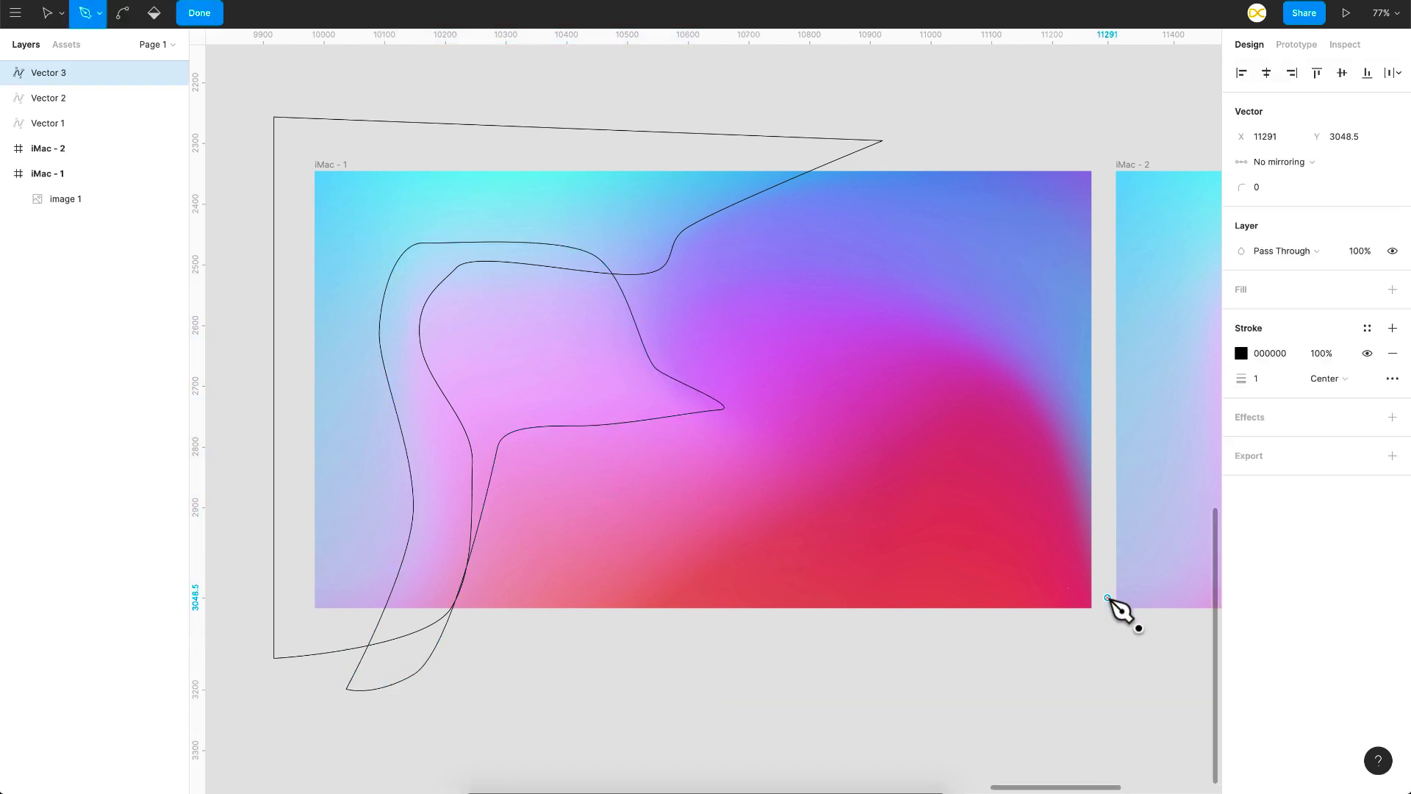
Step: Draw the remaining closed vector shapes over the red, magenta and blue-purple areas of the first frame
click(1109, 656)
click(942, 452)
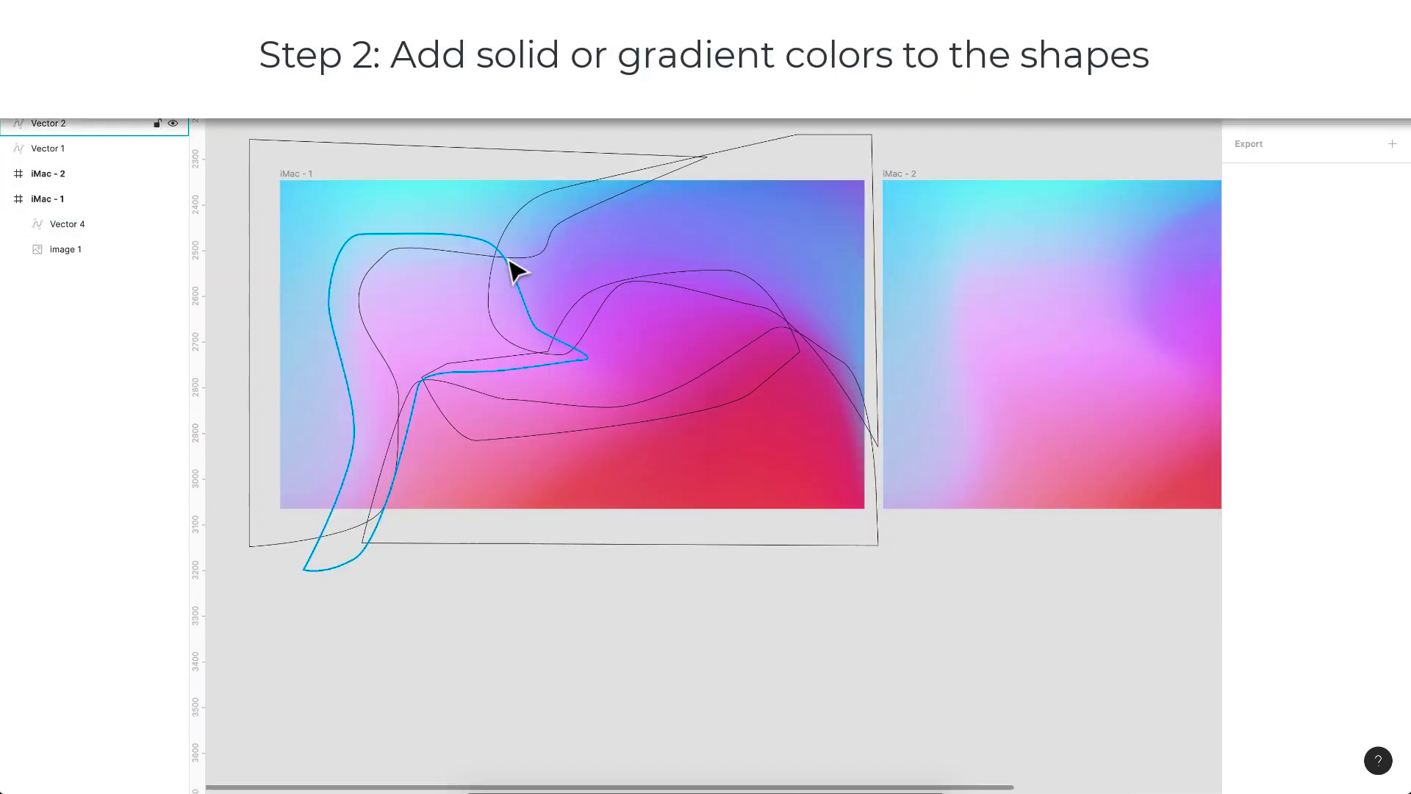
Step: Delete the reference gradient image from the first frame, keeping the vector outlines
click(787, 247)
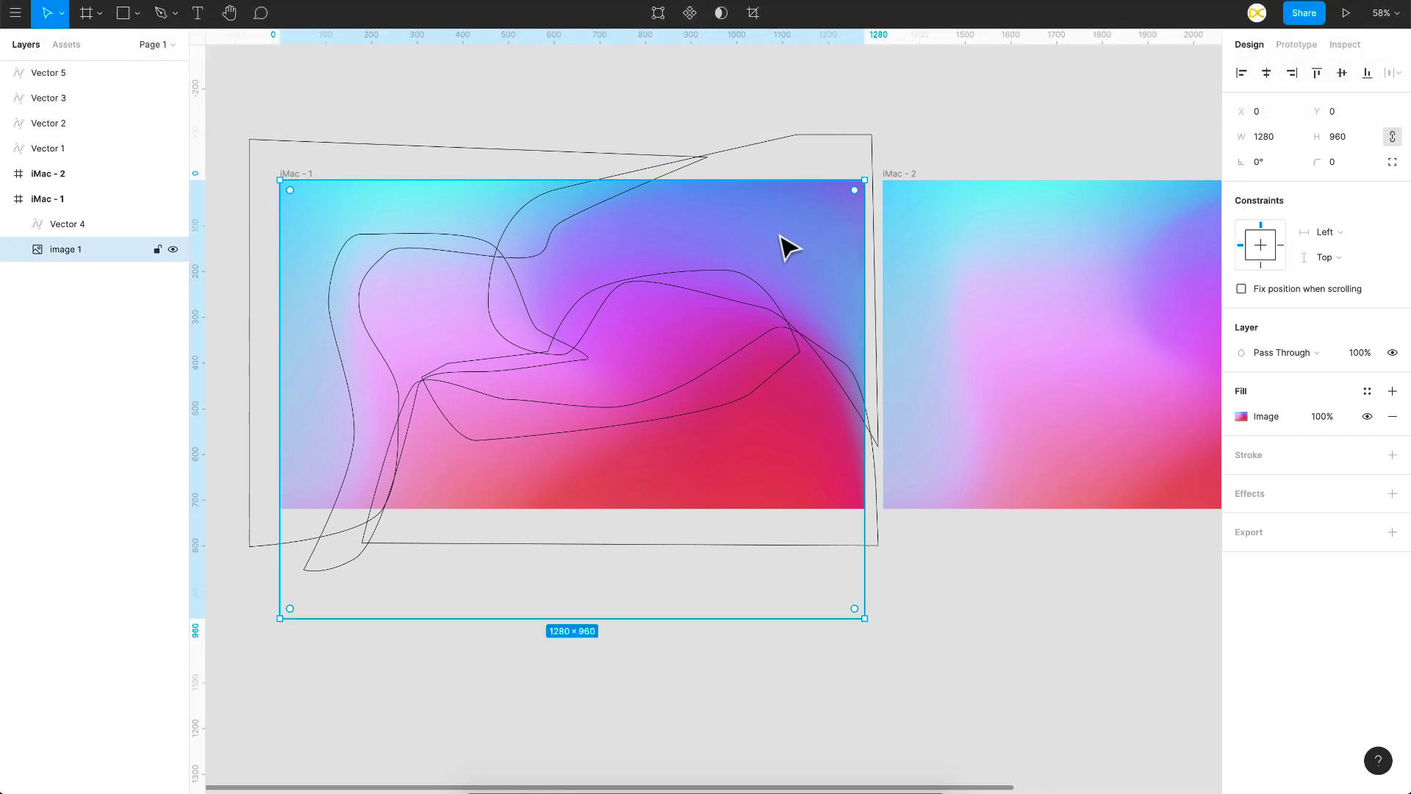
key(Delete)
Step: Add a fill to the first vector shape and change its type from solid to linear gradient
click(507, 149)
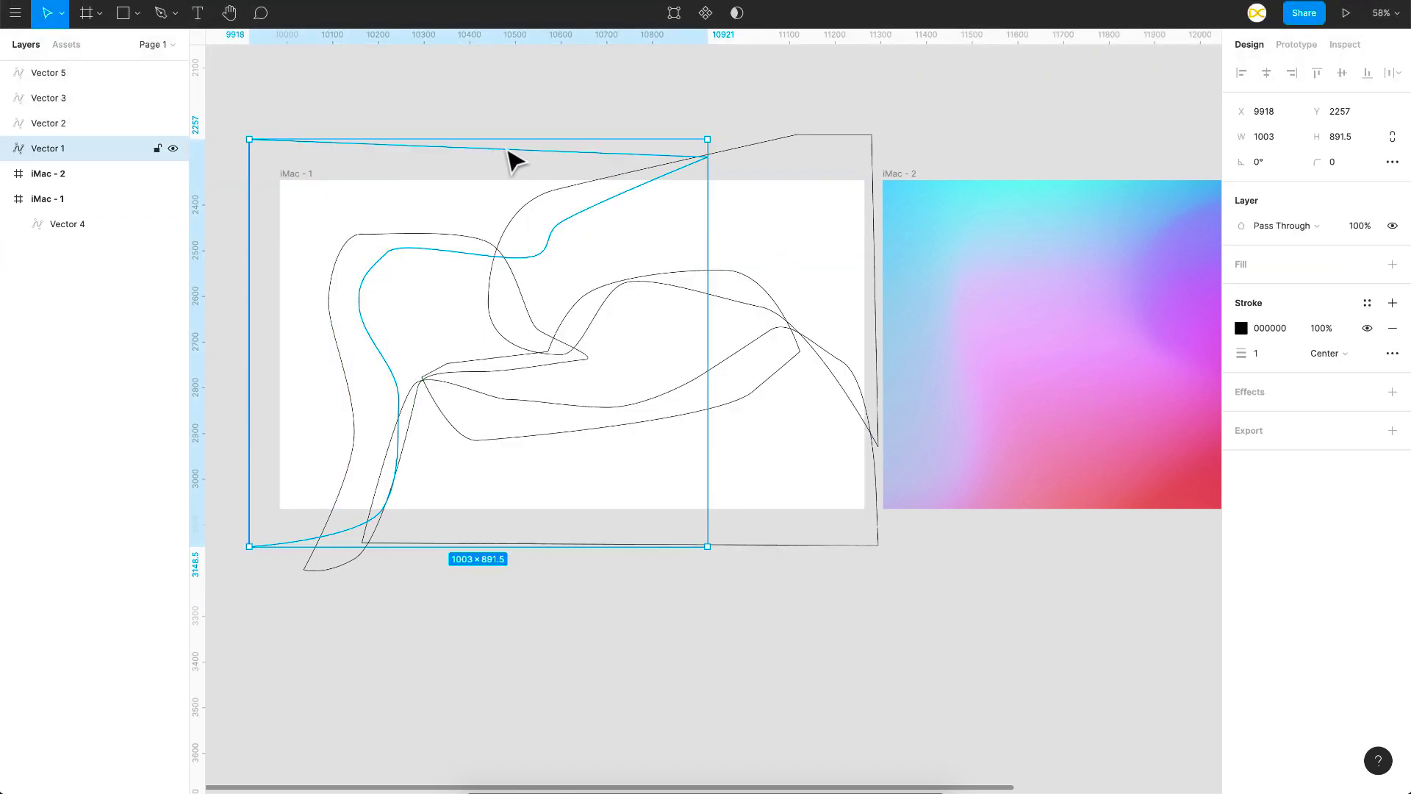
scroll(1036, 327, right, 2)
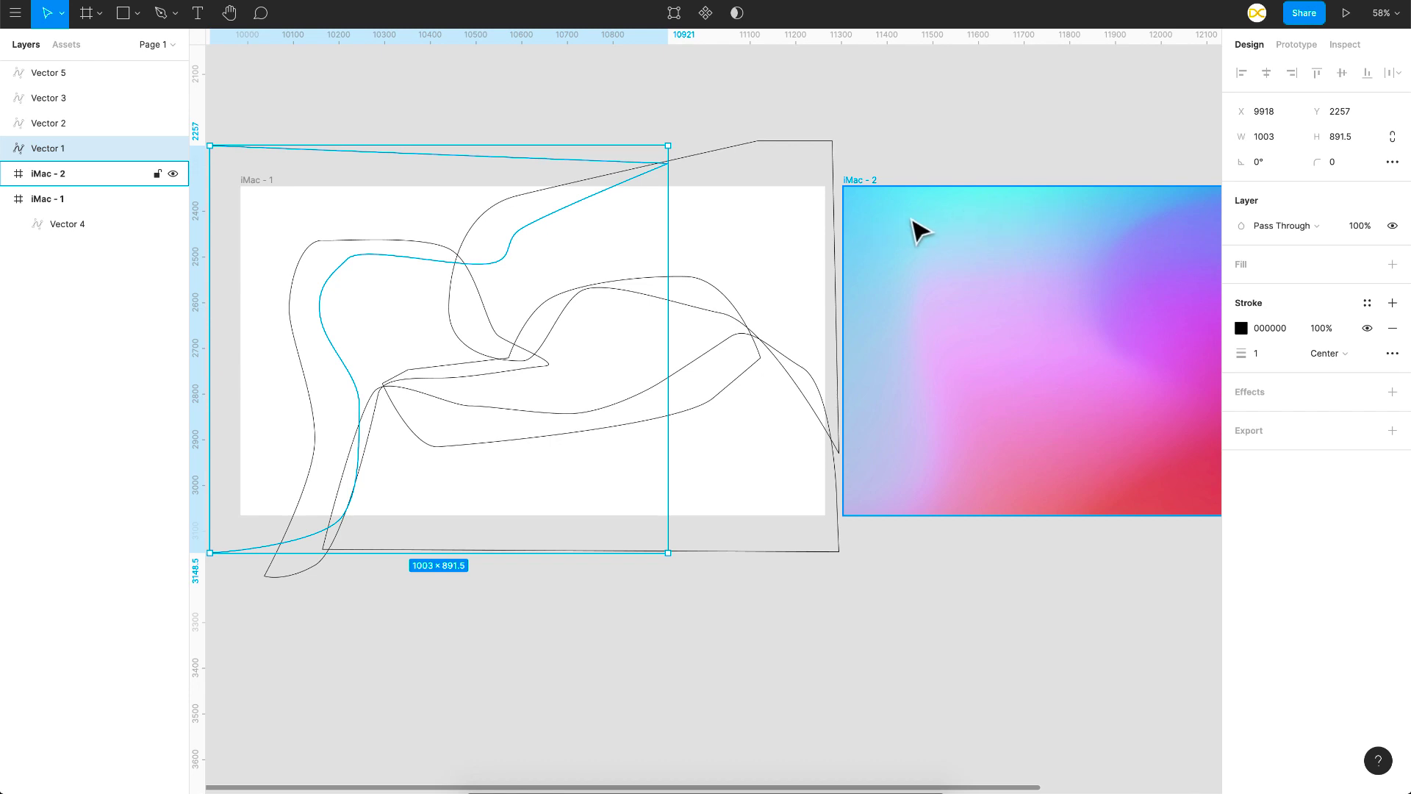
click(1392, 265)
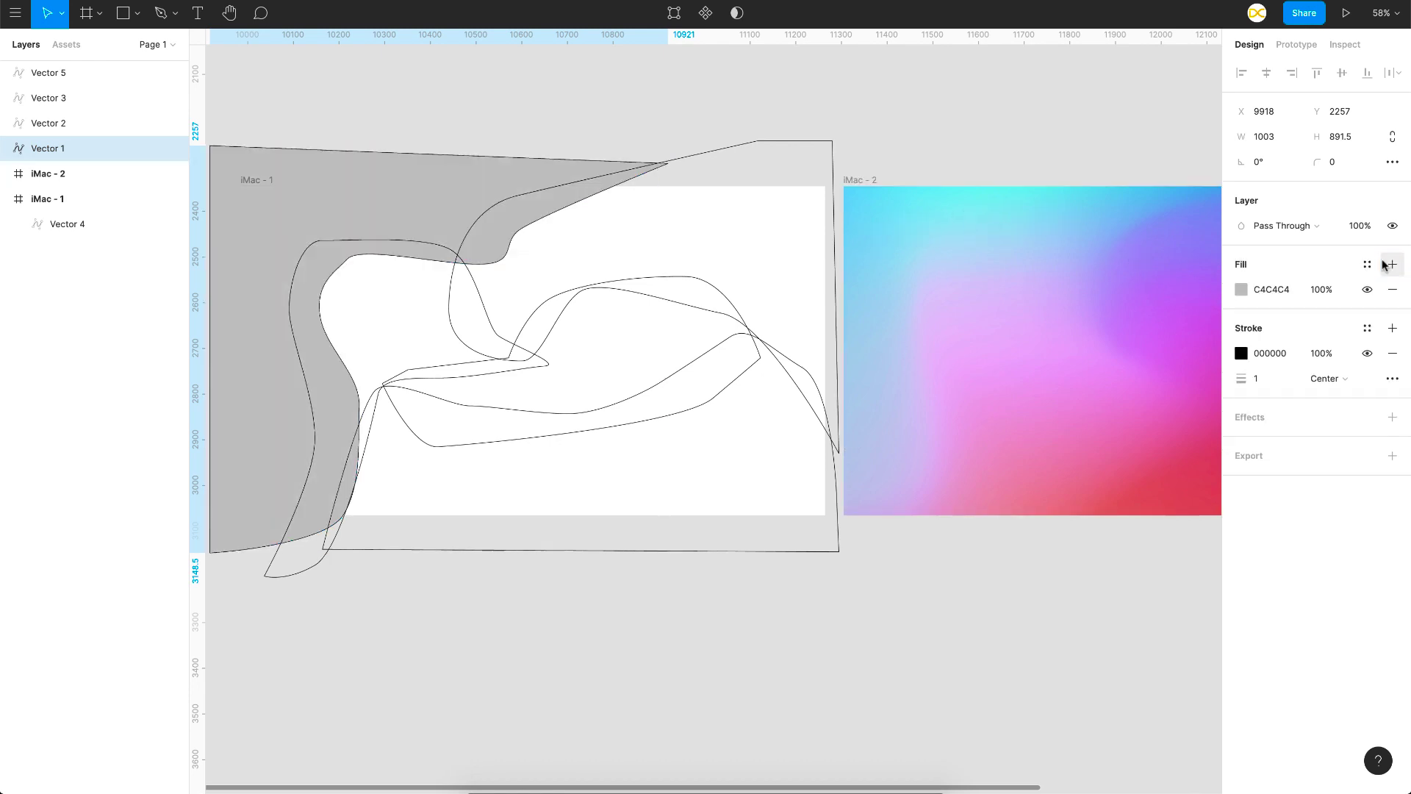
click(1250, 291)
click(1058, 293)
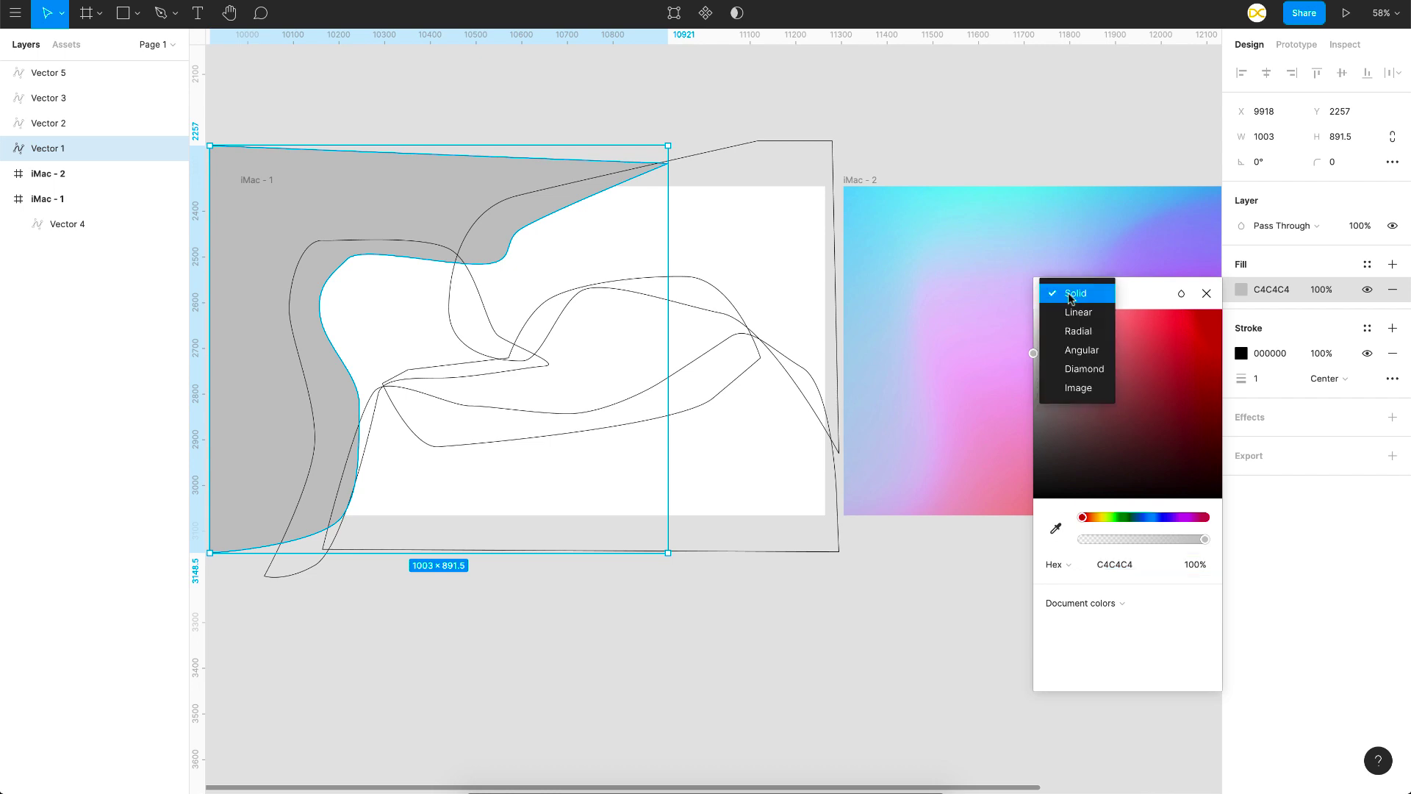
click(1068, 311)
Step: Sample blue 78D1FB and cyan 91EBF0 from the second frame as gradient stops, and run the gradient horizontally from the shape's left side
click(1056, 584)
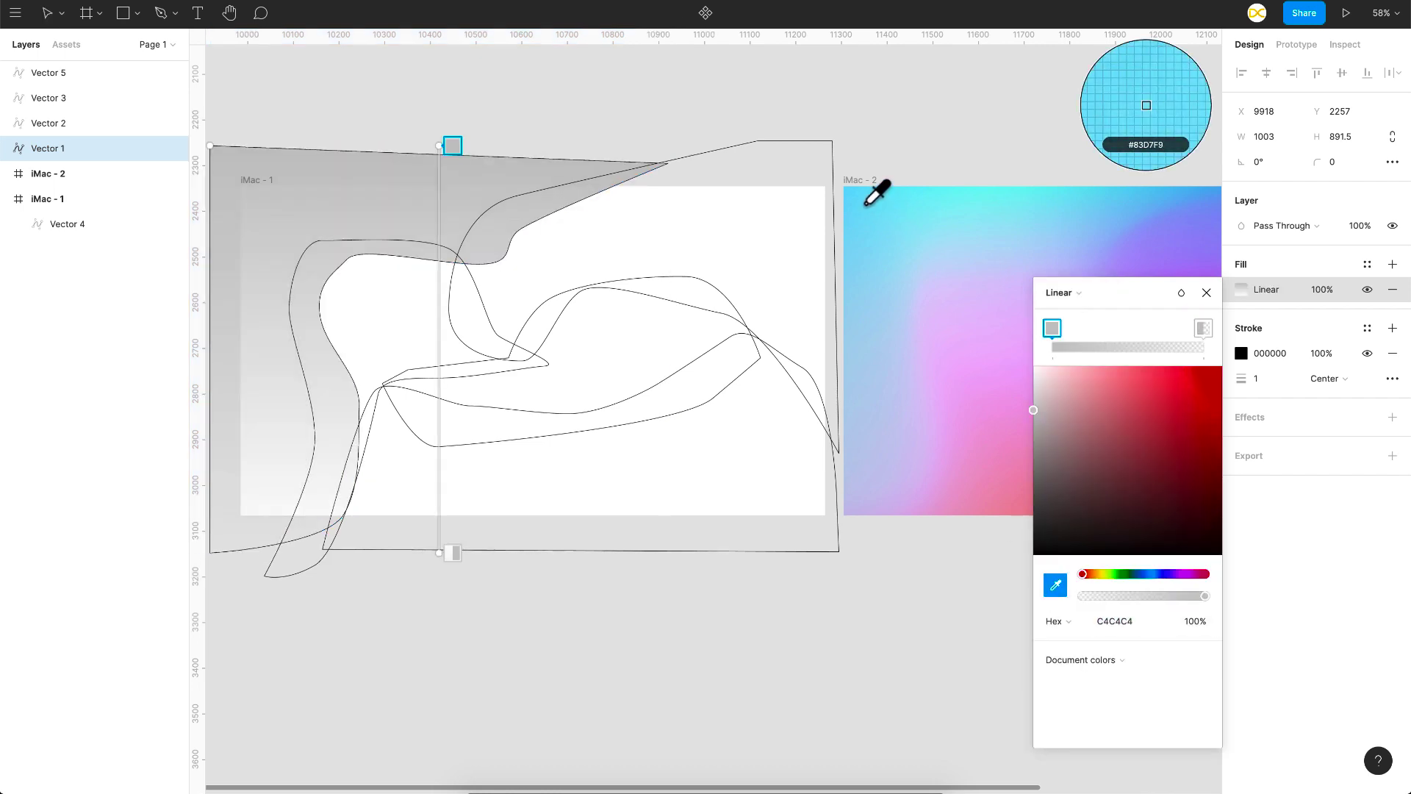
click(847, 189)
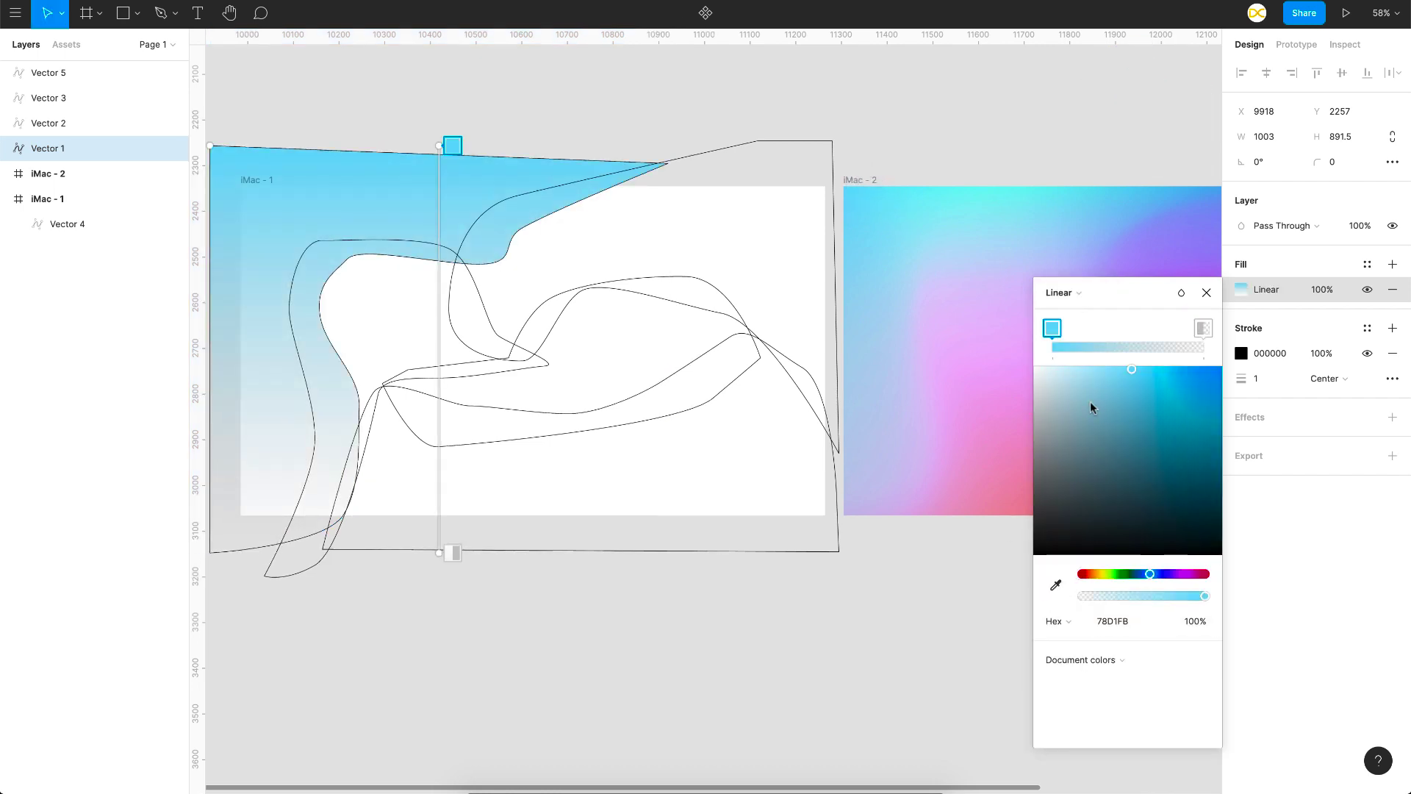
click(1203, 328)
click(1055, 587)
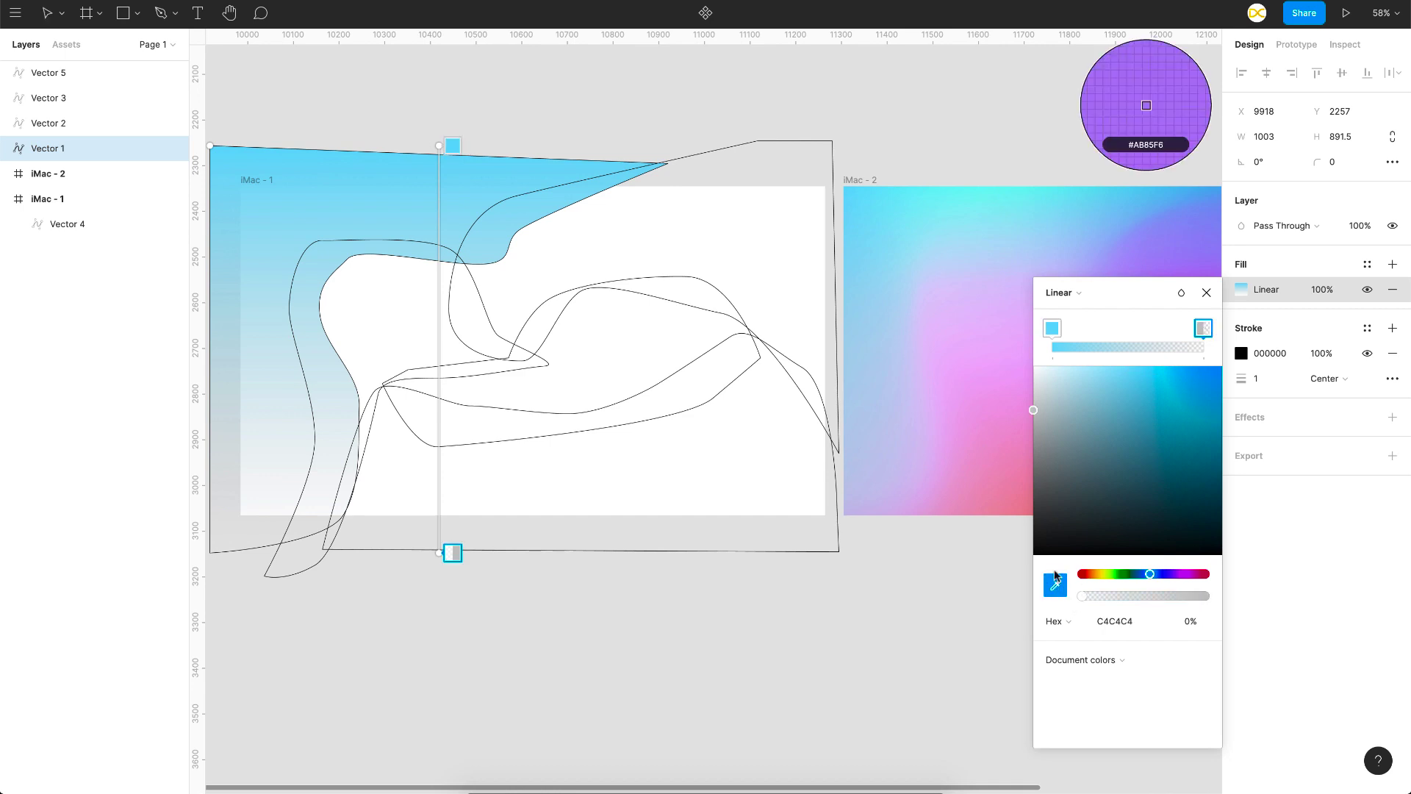
click(1001, 188)
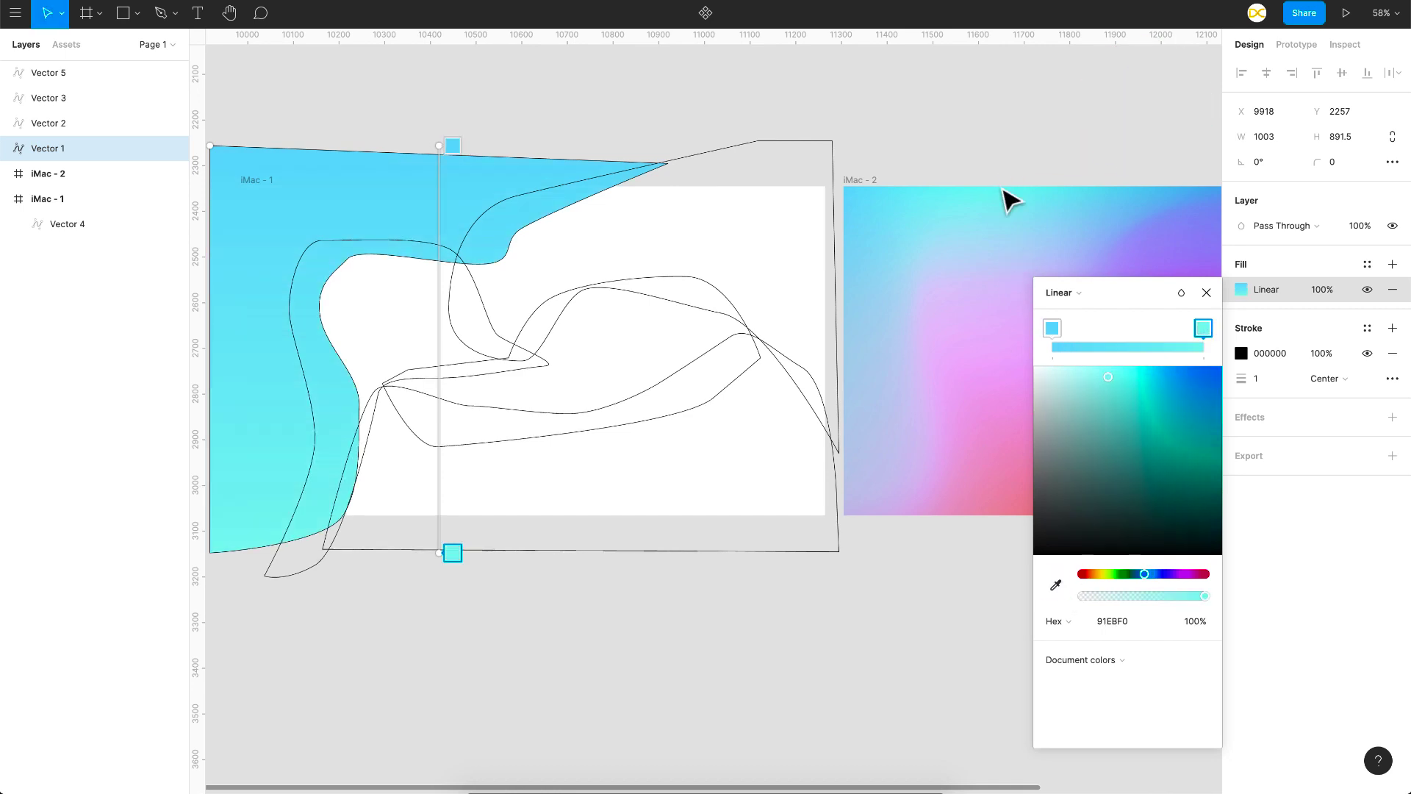
drag(441, 145, 227, 179)
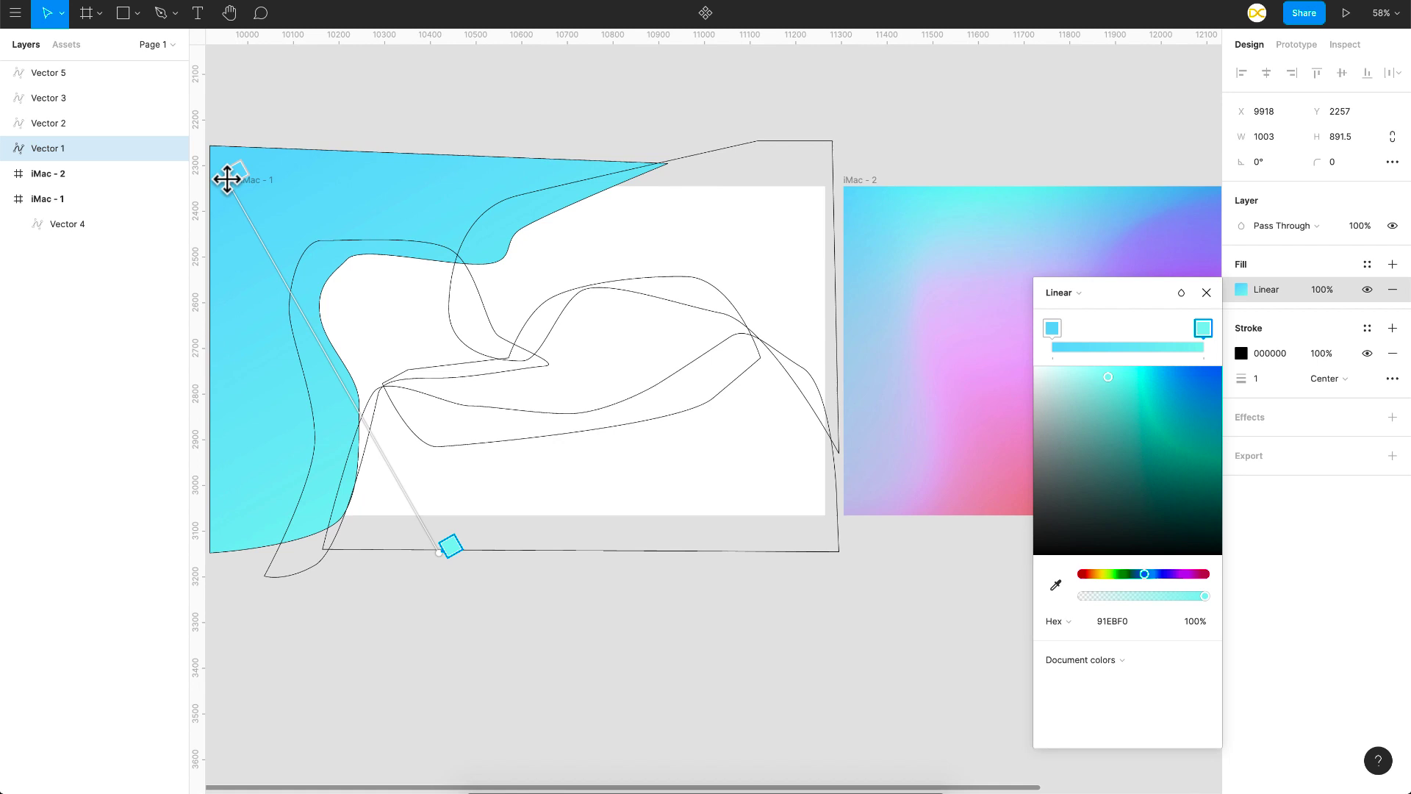
drag(441, 552, 511, 184)
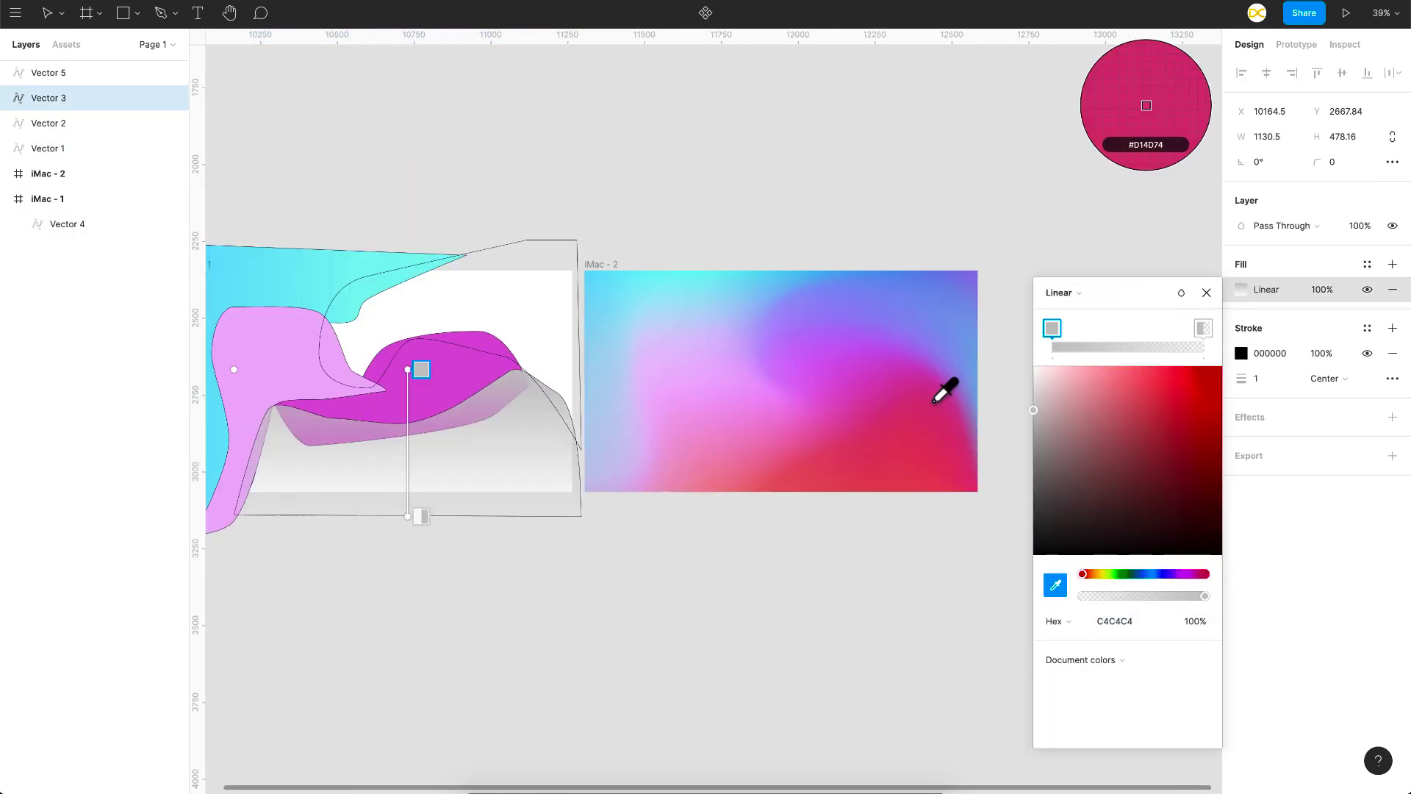
Step: Fill the remaining vector shapes with solid or linear gradient colours from the second frame, using D066D4 for the wide central shape
drag(471, 514, 550, 523)
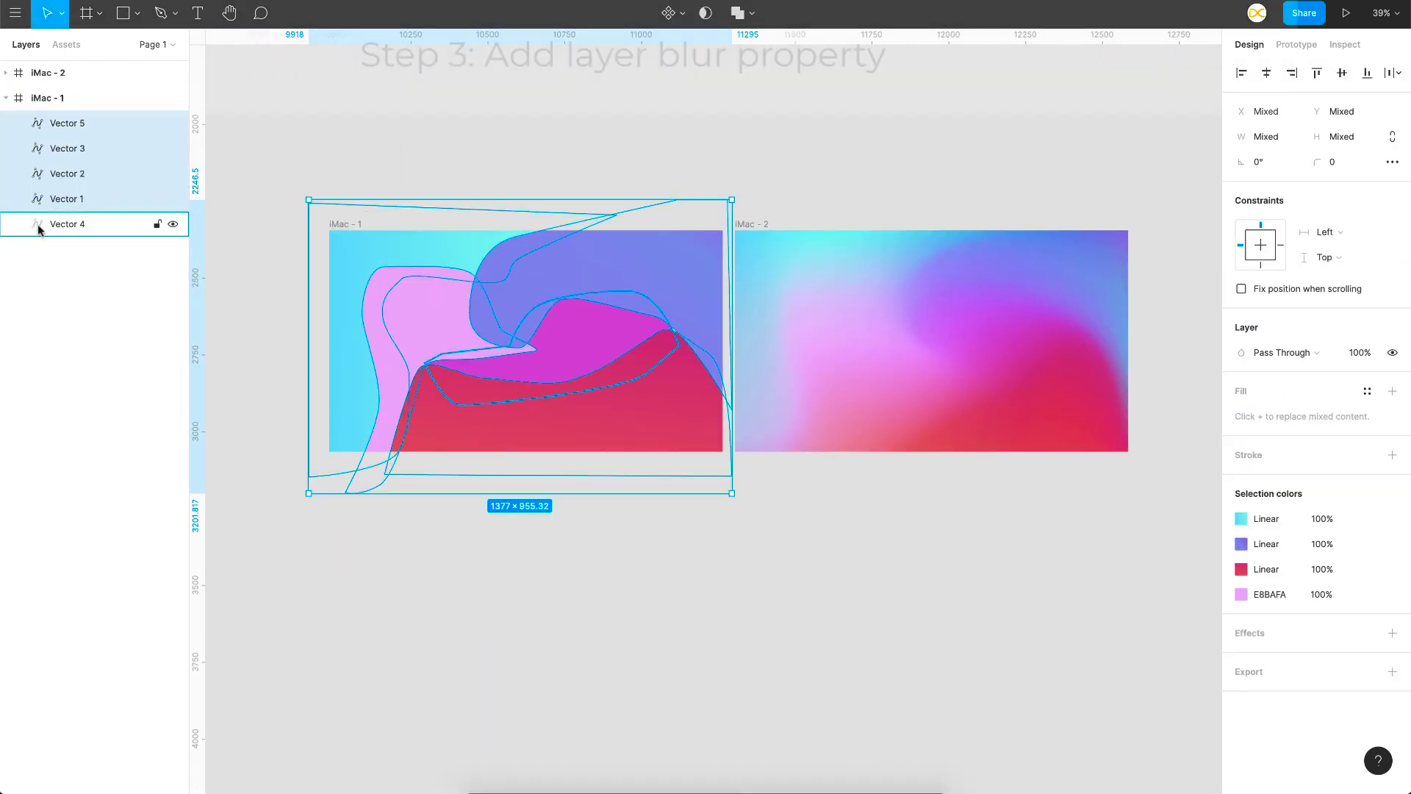
Step: Select all five vector shapes in the first frame and add a Layer blur effect to them
click(39, 226)
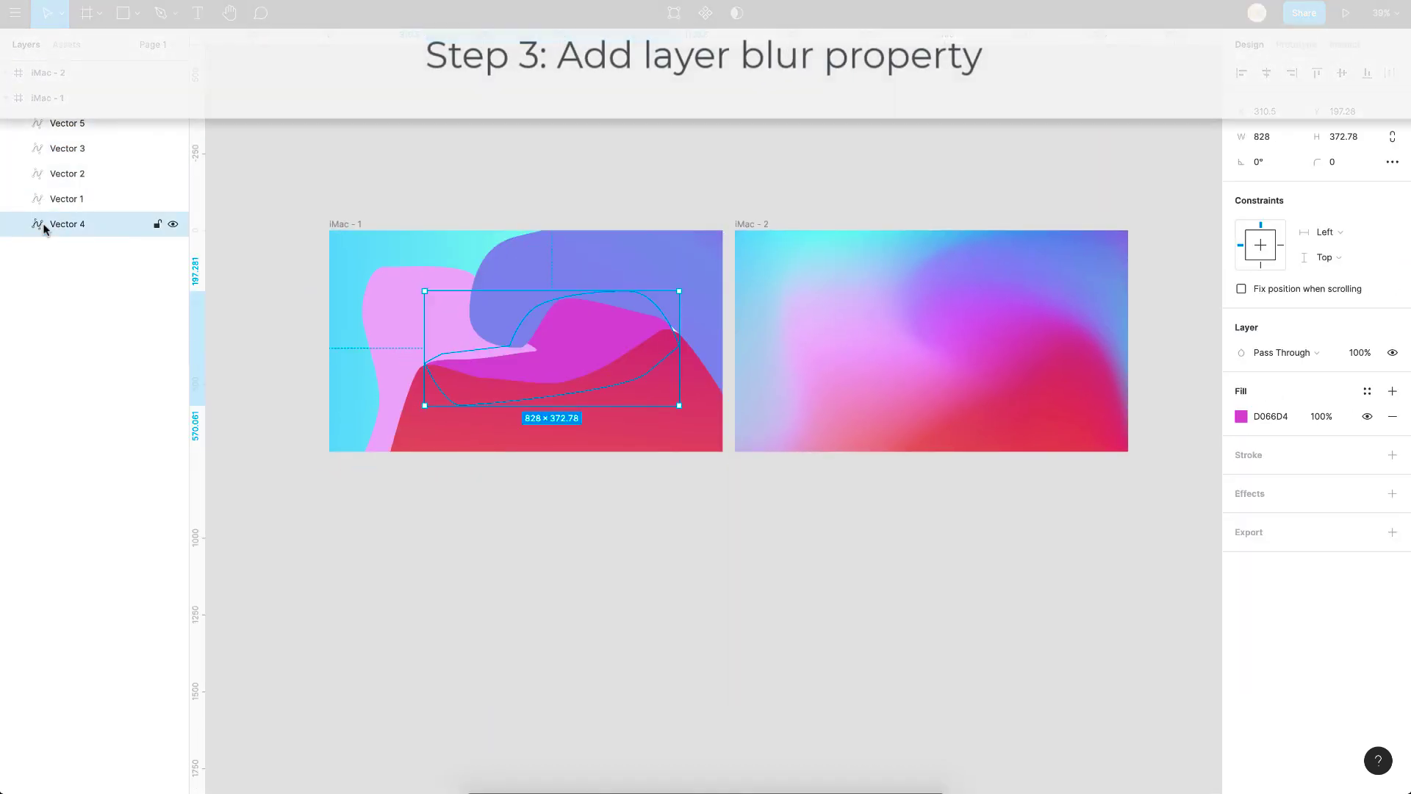
click(515, 489)
drag(551, 419, 416, 275)
click(1393, 636)
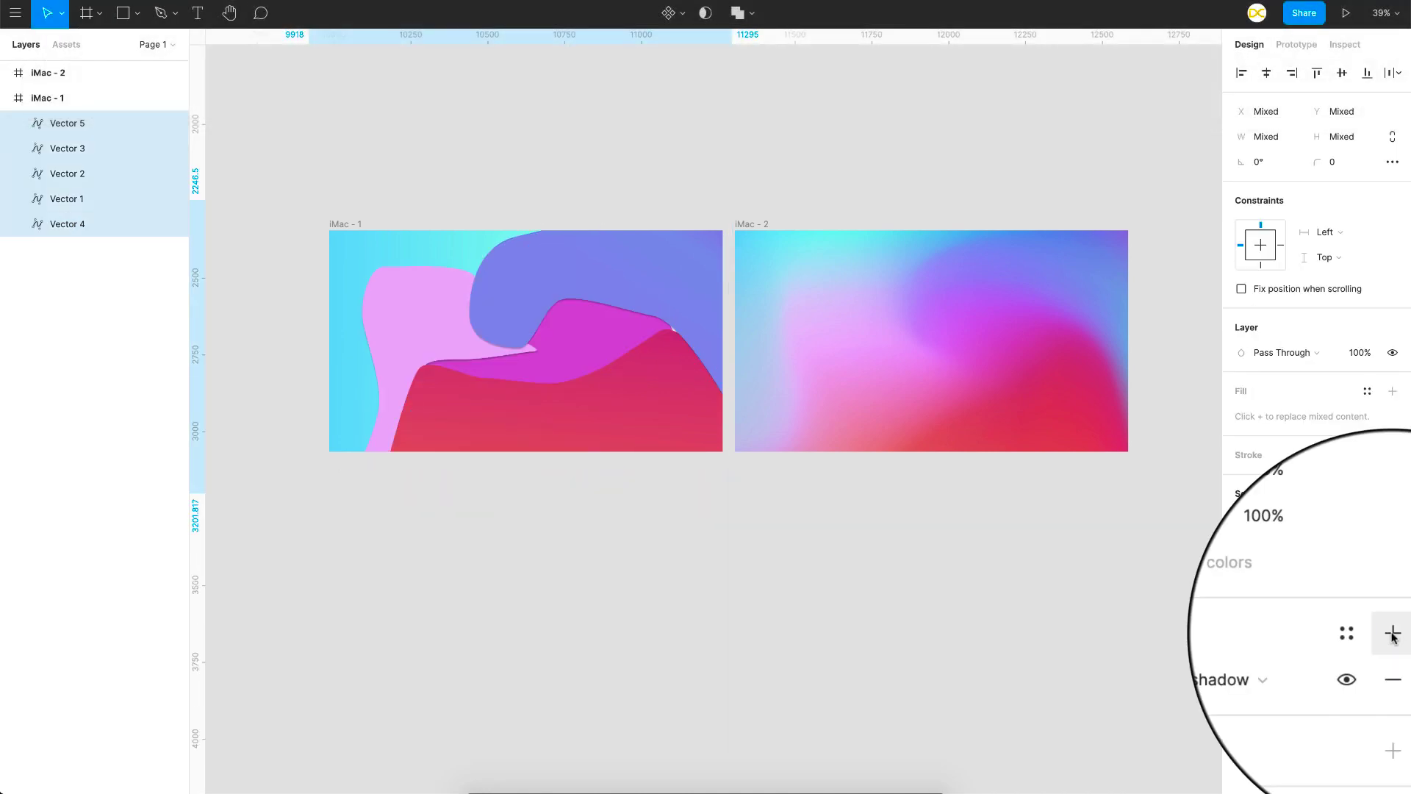
click(1275, 643)
click(1287, 674)
Step: Adjust the layer blur of the five selected shapes, trying 34, 194 and 154 before setting it to 244
click(1240, 658)
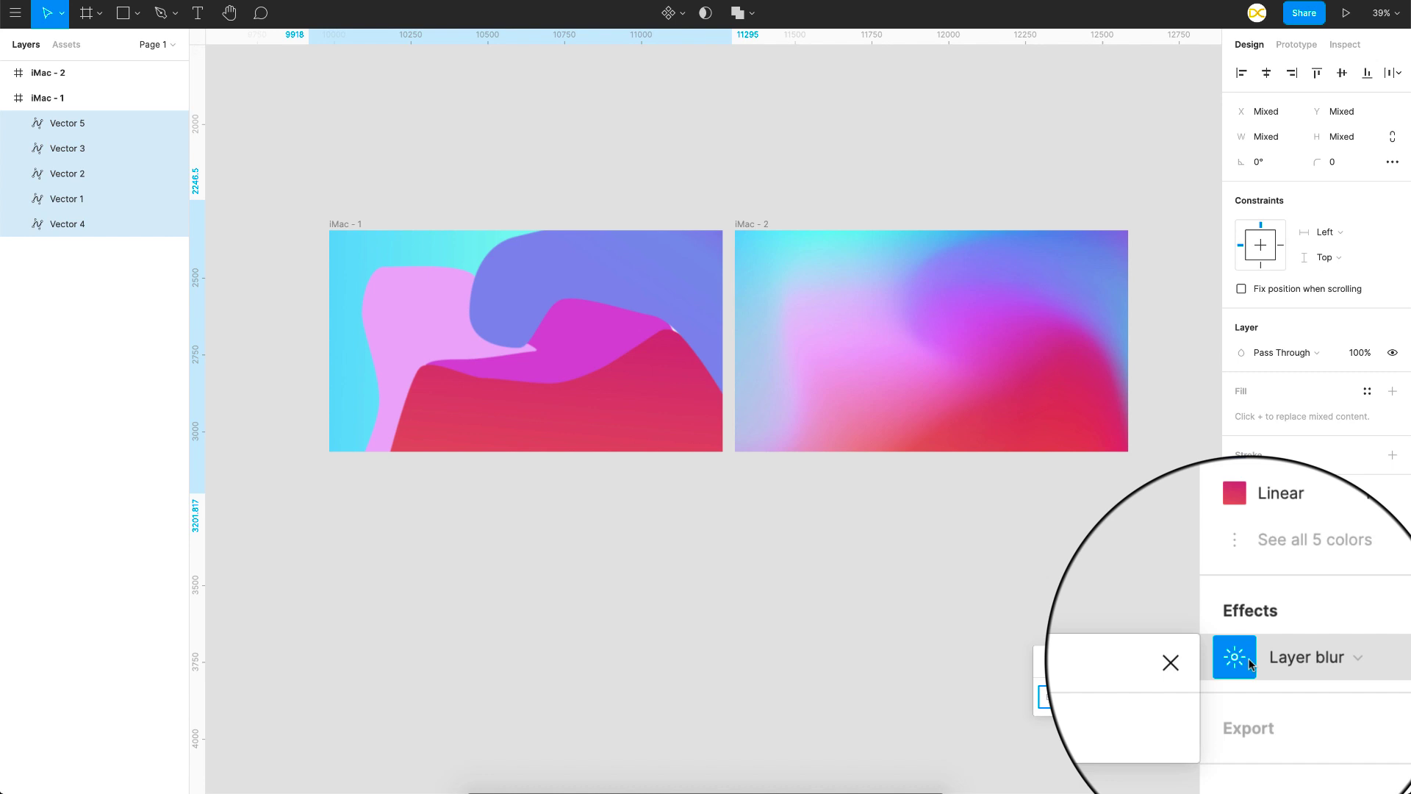
click(1073, 697)
text(24)
key(Return)
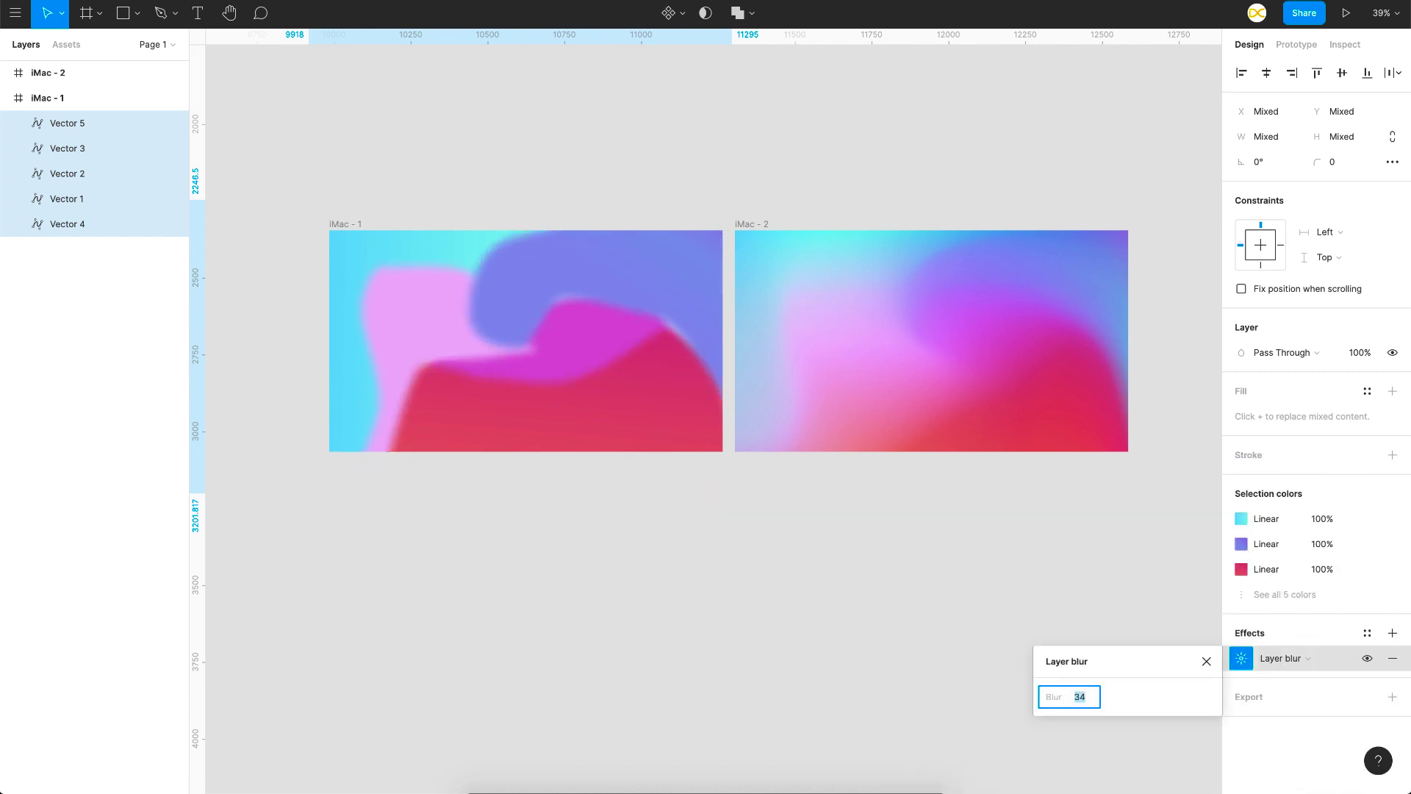
key(shift+Up)
key(shift+Up)
key(shift+Up)
key(shift+Up)
key(shift+Up)
key(shift+Up)
key(shift+Up)
key(shift+Up)
key(shift+Up)
key(shift+Up)
key(shift+Up)
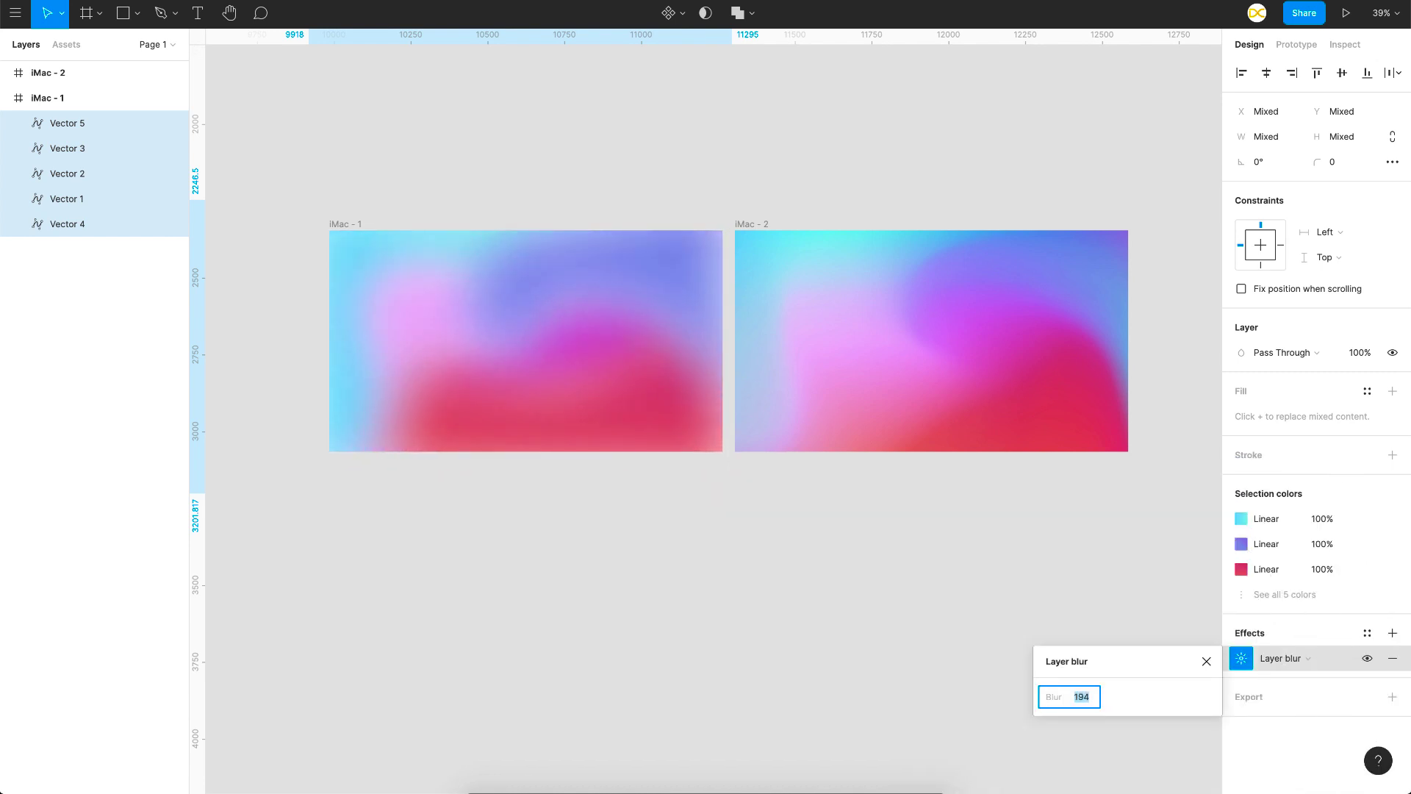
key(shift+Down)
key(shift+Down)
key(shift+Down)
key(shift+Down)
key(shift+Down)
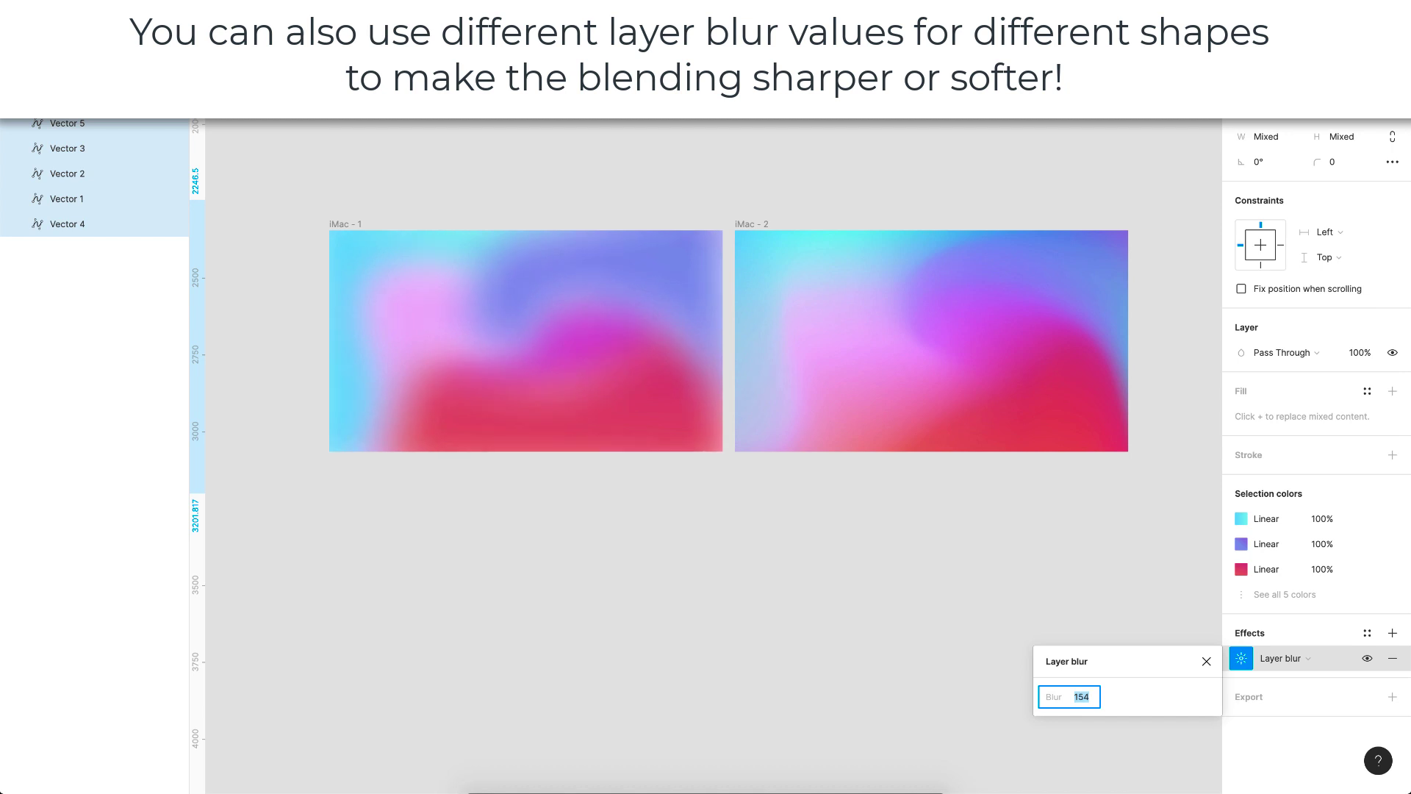
key(shift+Up)
key(shift+Up)
key(shift+Up)
key(shift+Up)
key(shift+Up)
key(shift+Up)
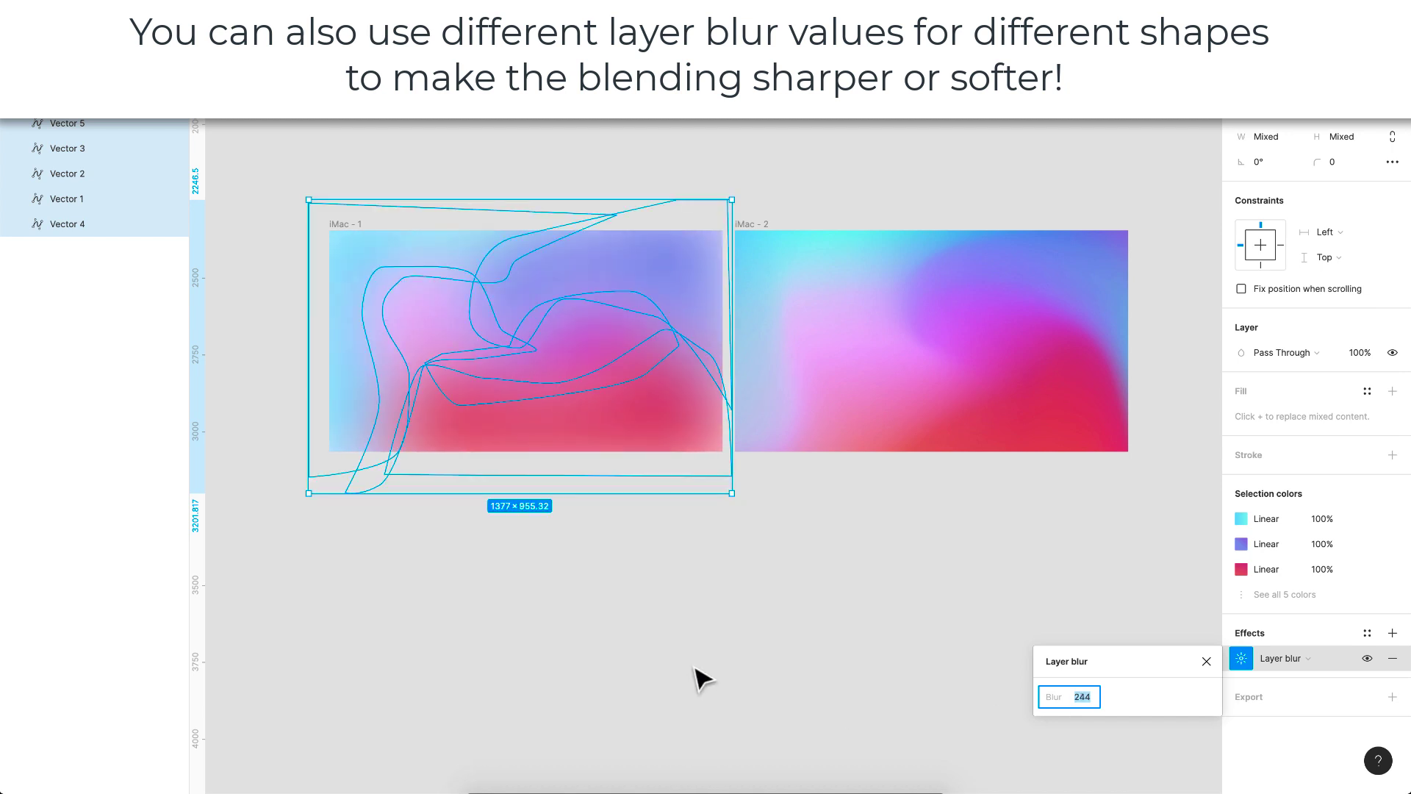
click(696, 677)
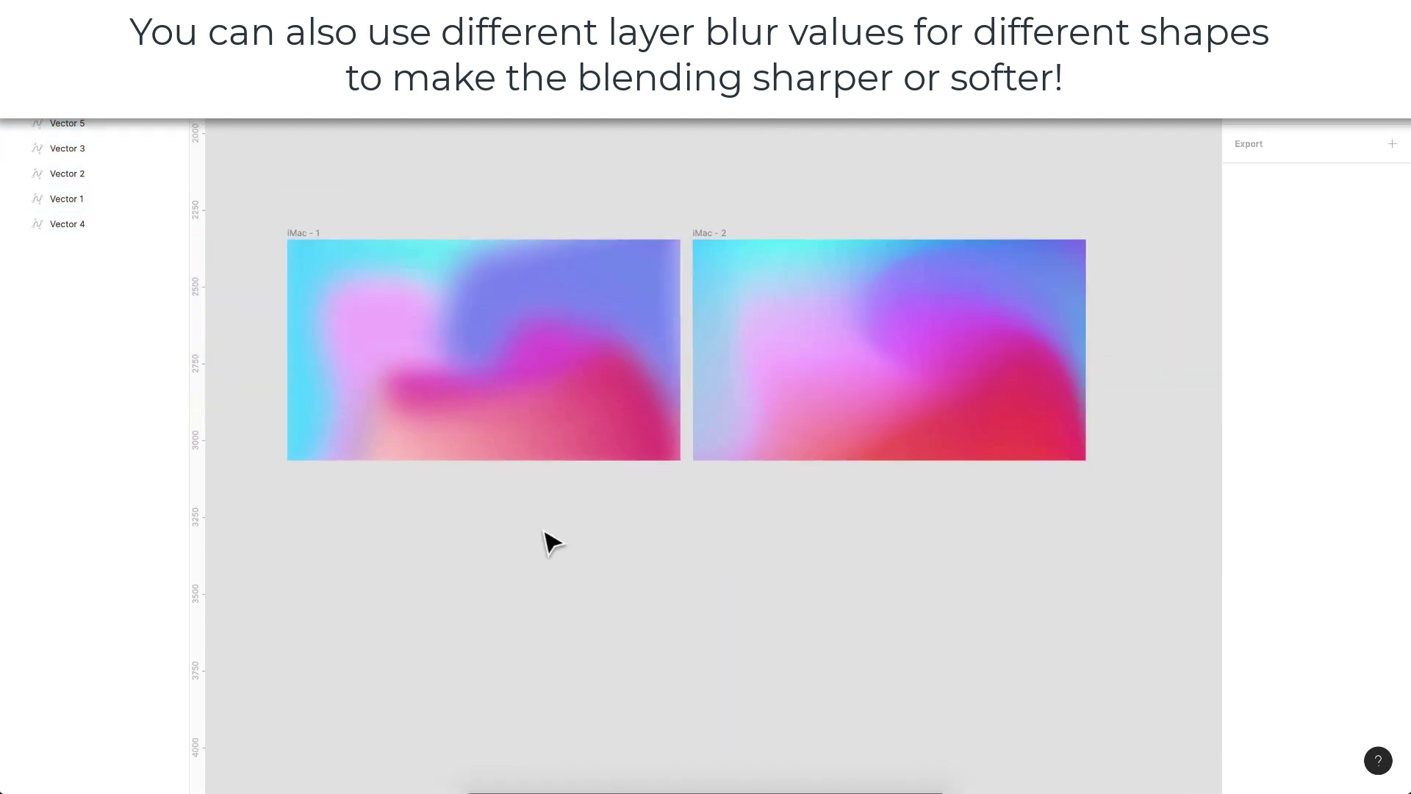
Step: Duplicate the first frame below itself and delete the vector shapes inside the copy
scroll(544, 531, down, 1)
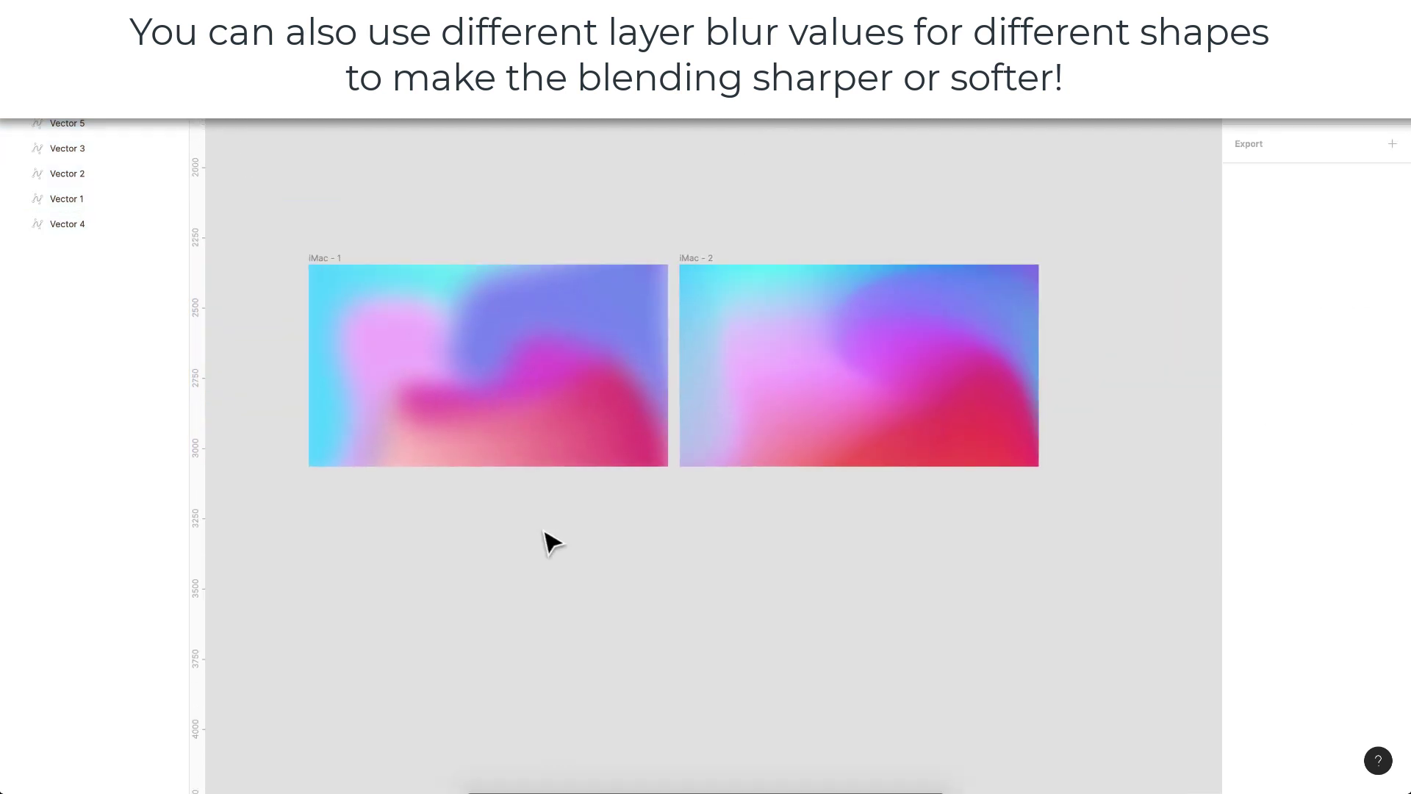
scroll(544, 531, down, 1)
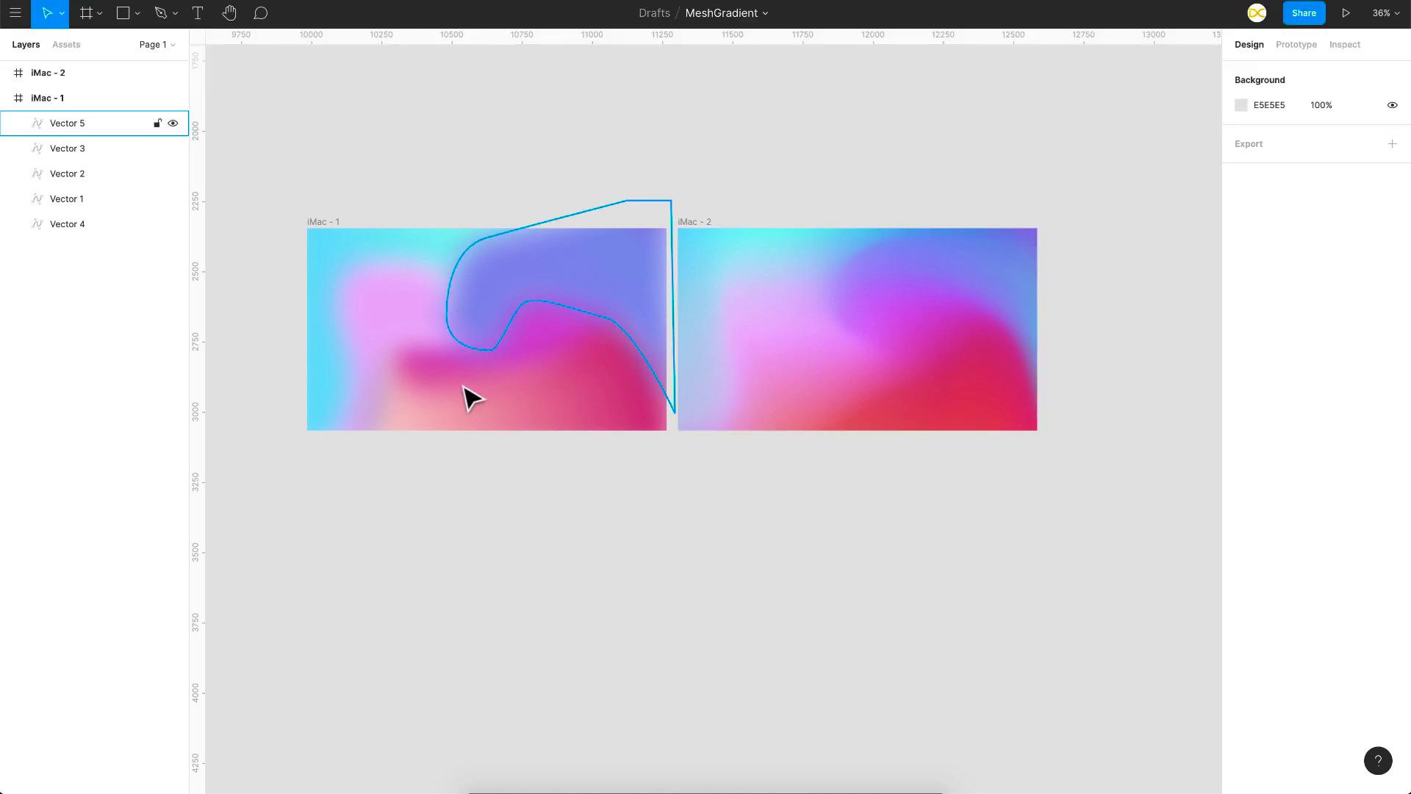
scroll(411, 345, down, 1)
drag(331, 189, 607, 690)
key(Delete)
Step: Run the Blobs plugin on the page
click(923, 610)
right_click(922, 609)
mouse_move(956, 645)
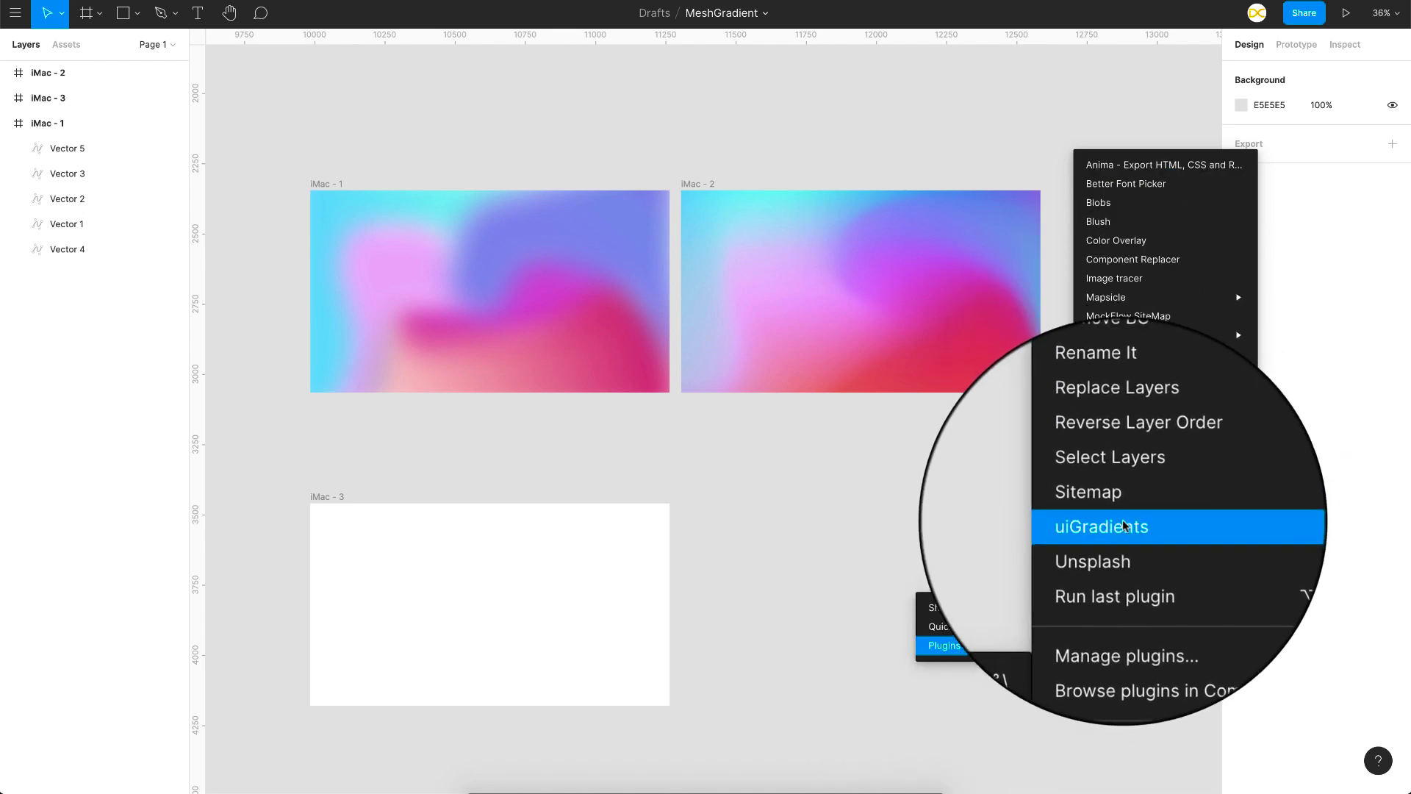
scroll(774, 494, down, 1)
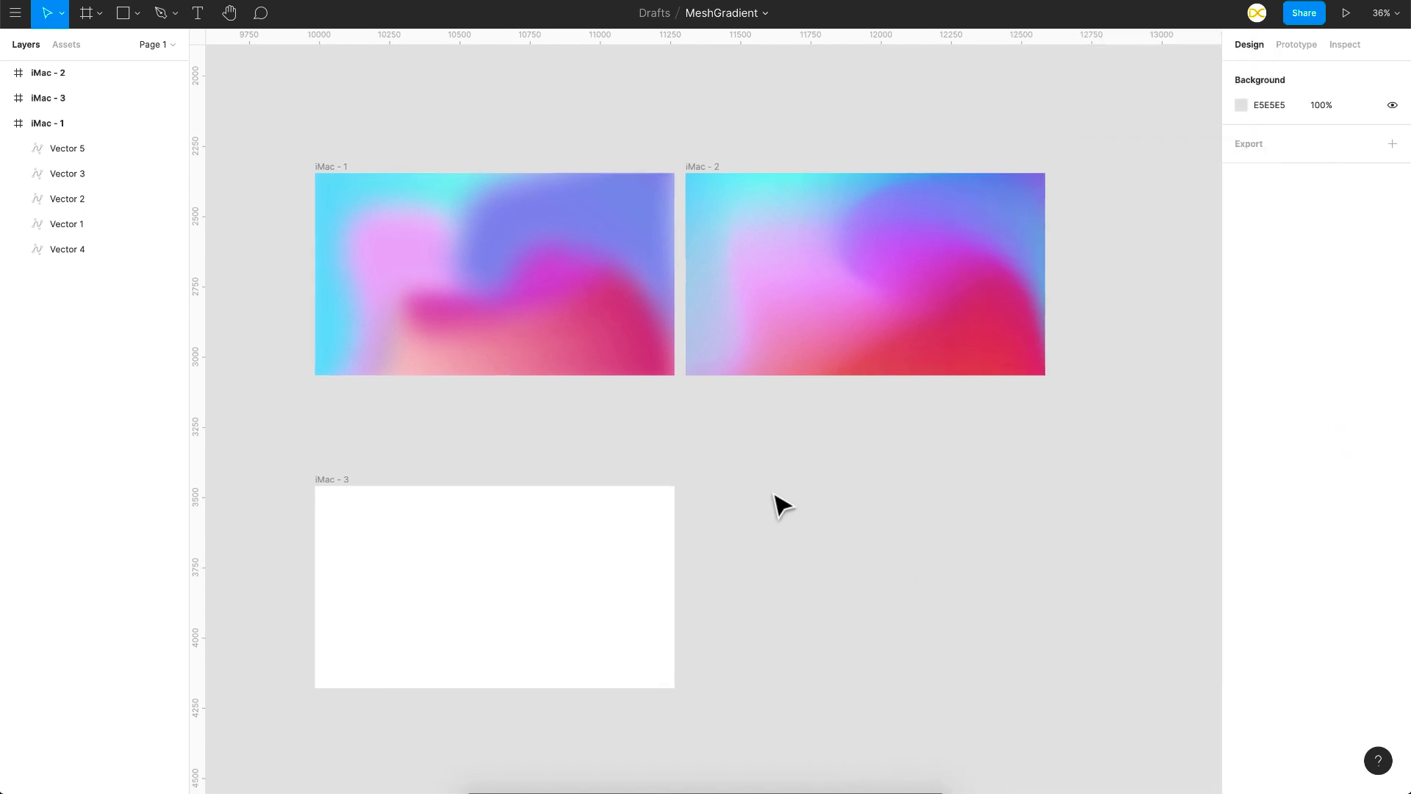
scroll(783, 506, down, 2)
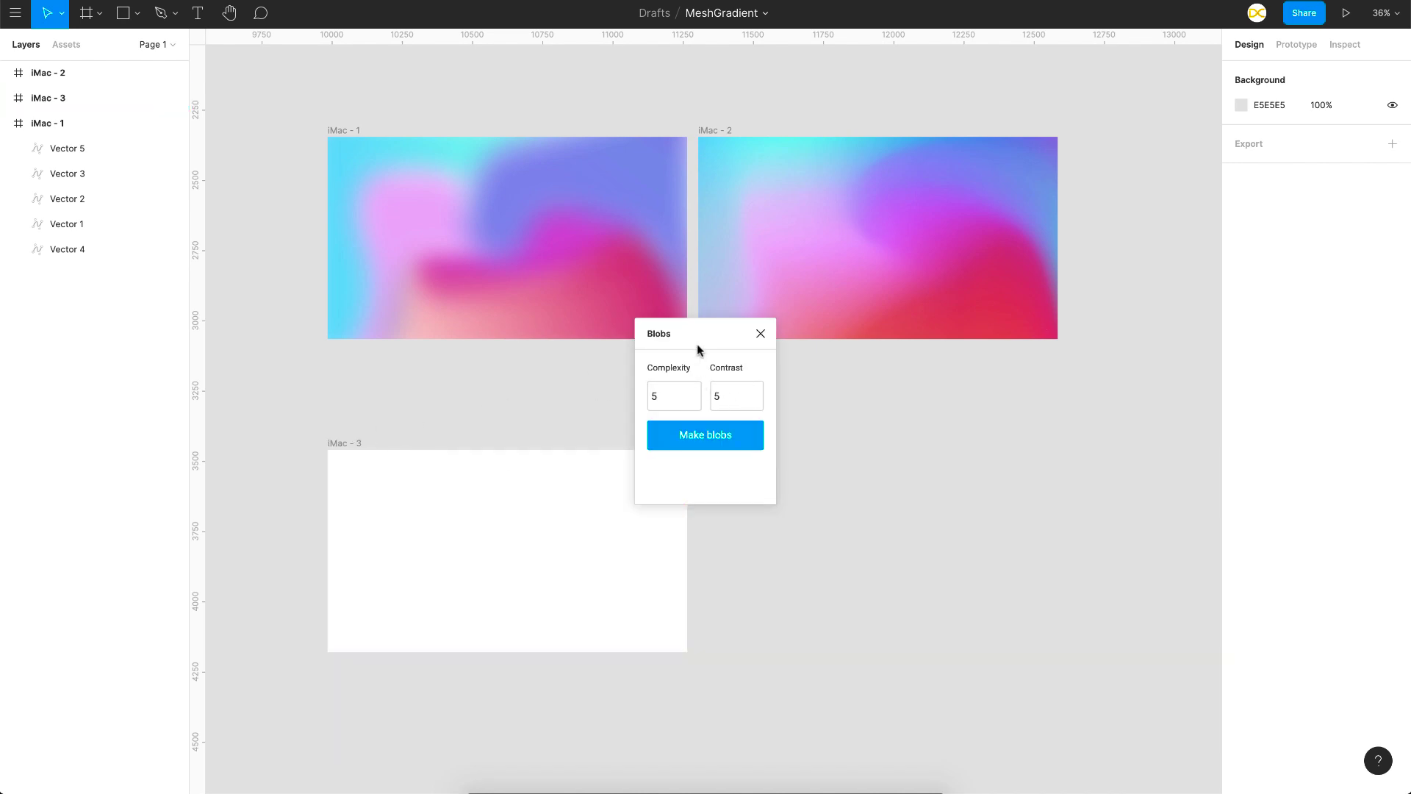
Step: Generate five random blobs with complexity 5 and contrast 5, and close the plugin
drag(698, 350, 1045, 330)
click(835, 435)
click(1086, 434)
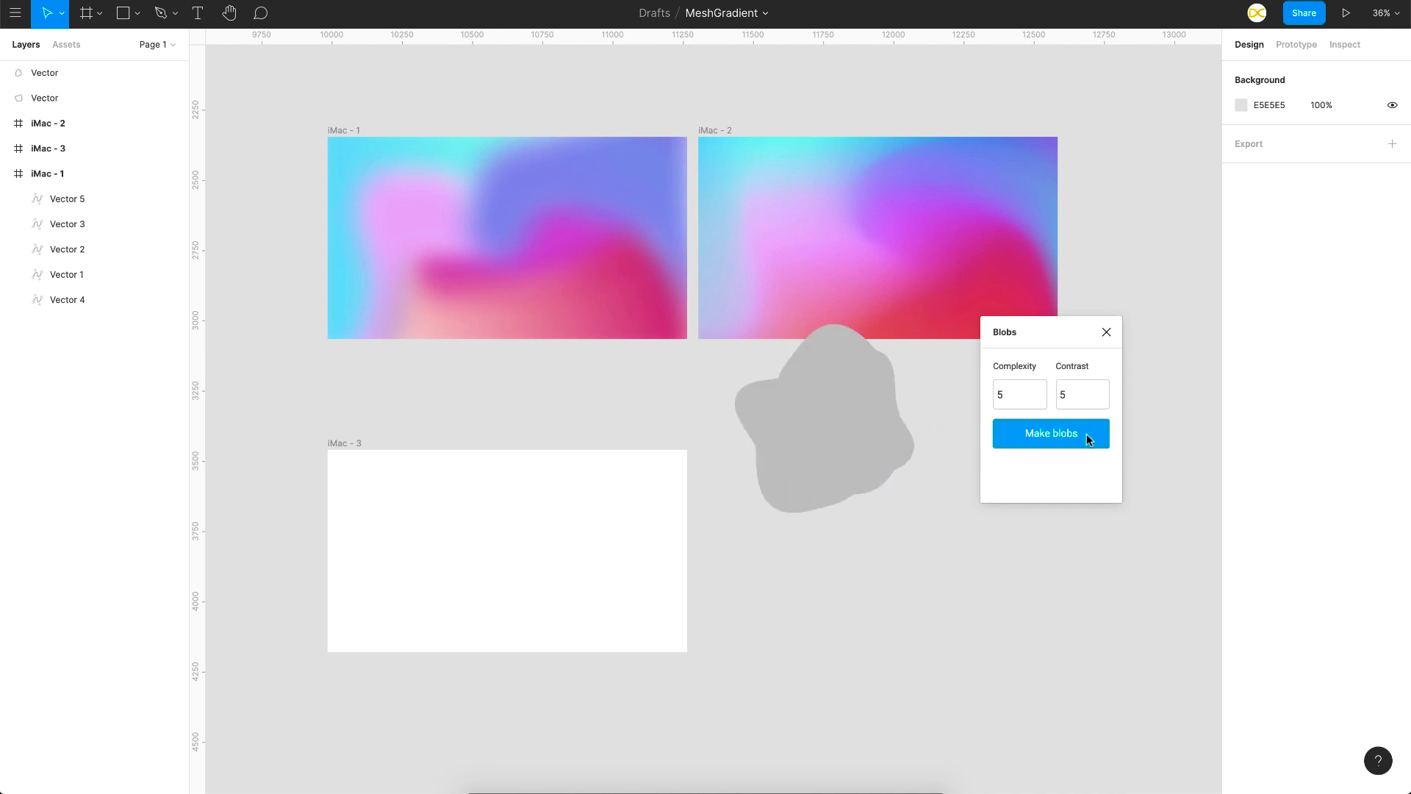
click(1087, 434)
click(1086, 434)
click(1086, 433)
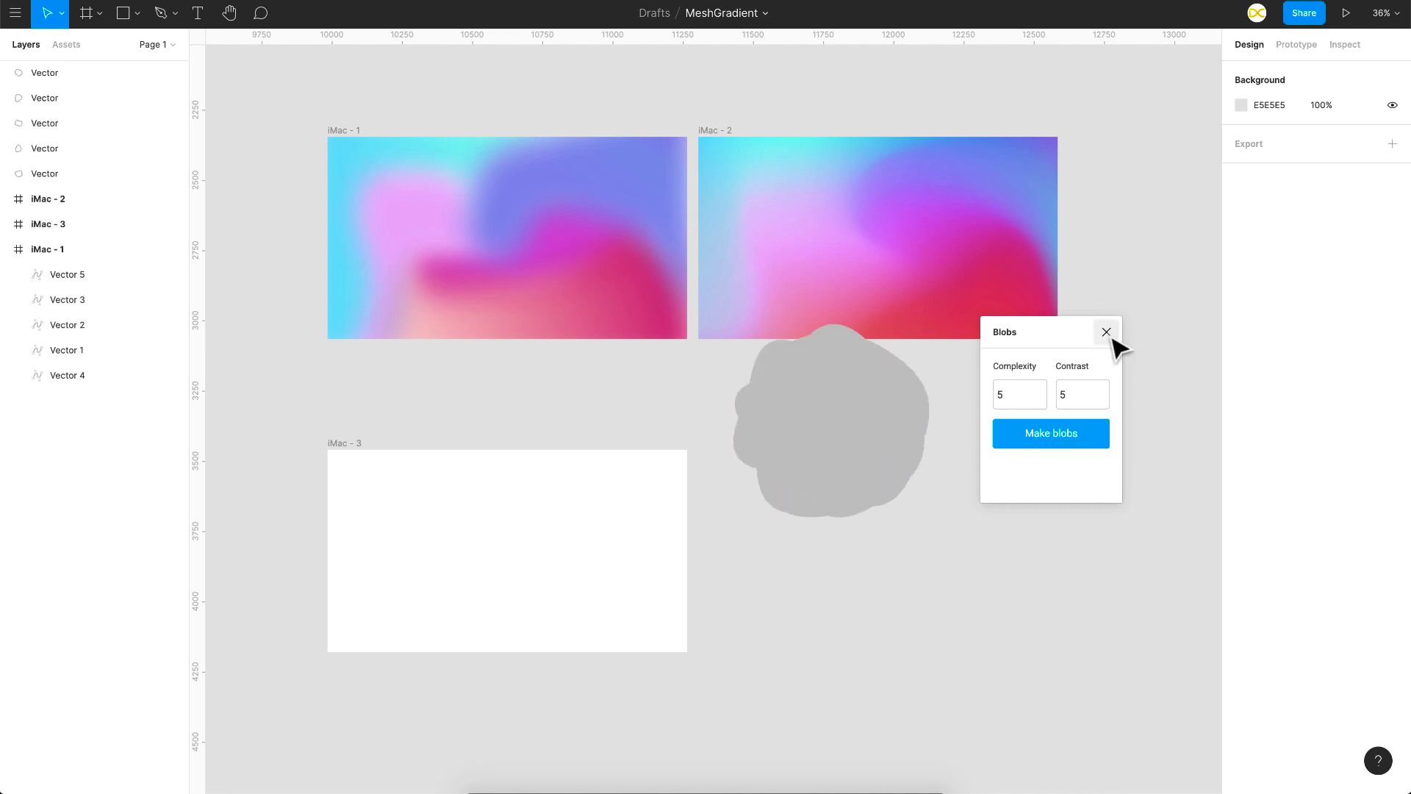
click(1106, 332)
Step: Move the five generated blobs into the empty third frame, spreading them along its upper part and lower corners
drag(877, 423, 407, 478)
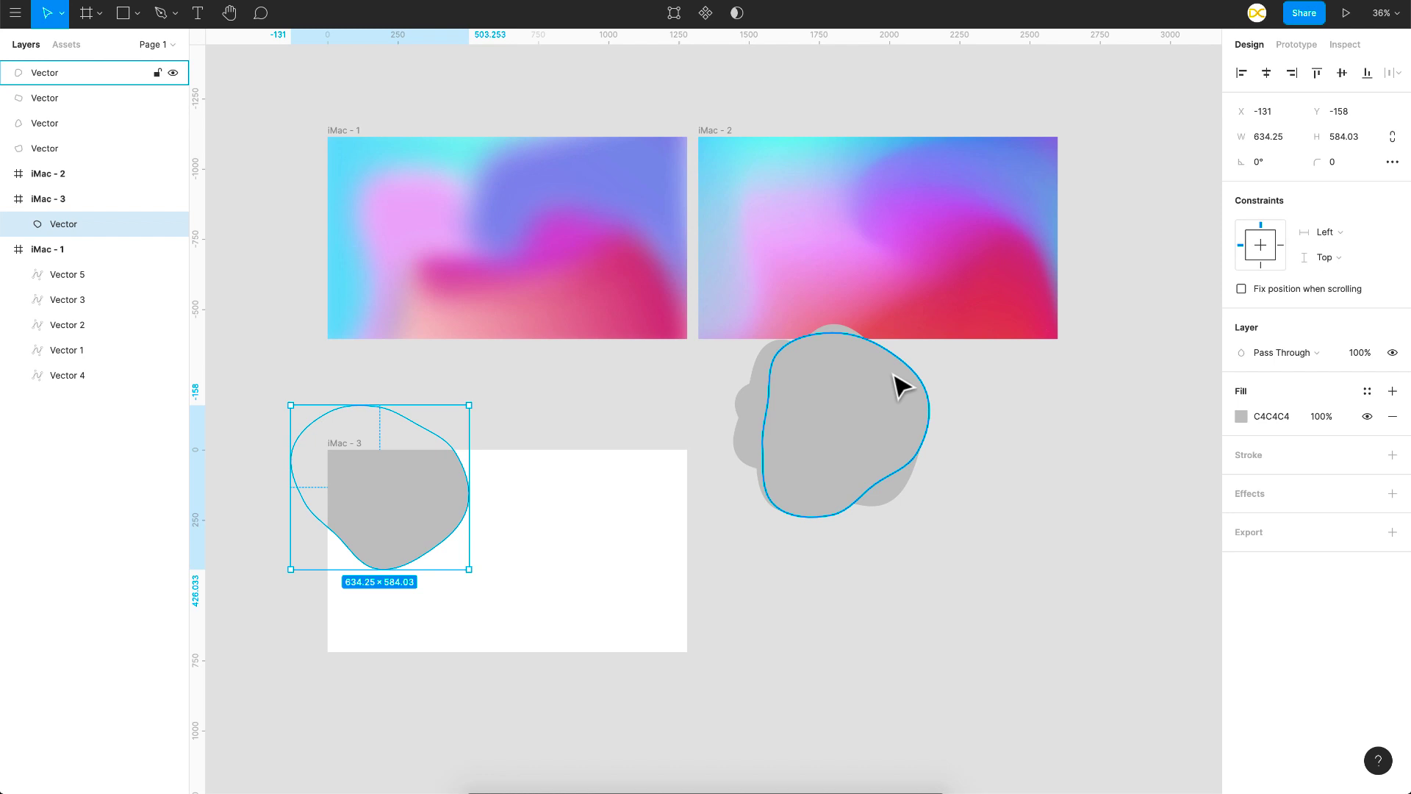
drag(891, 372, 549, 455)
drag(882, 411, 686, 485)
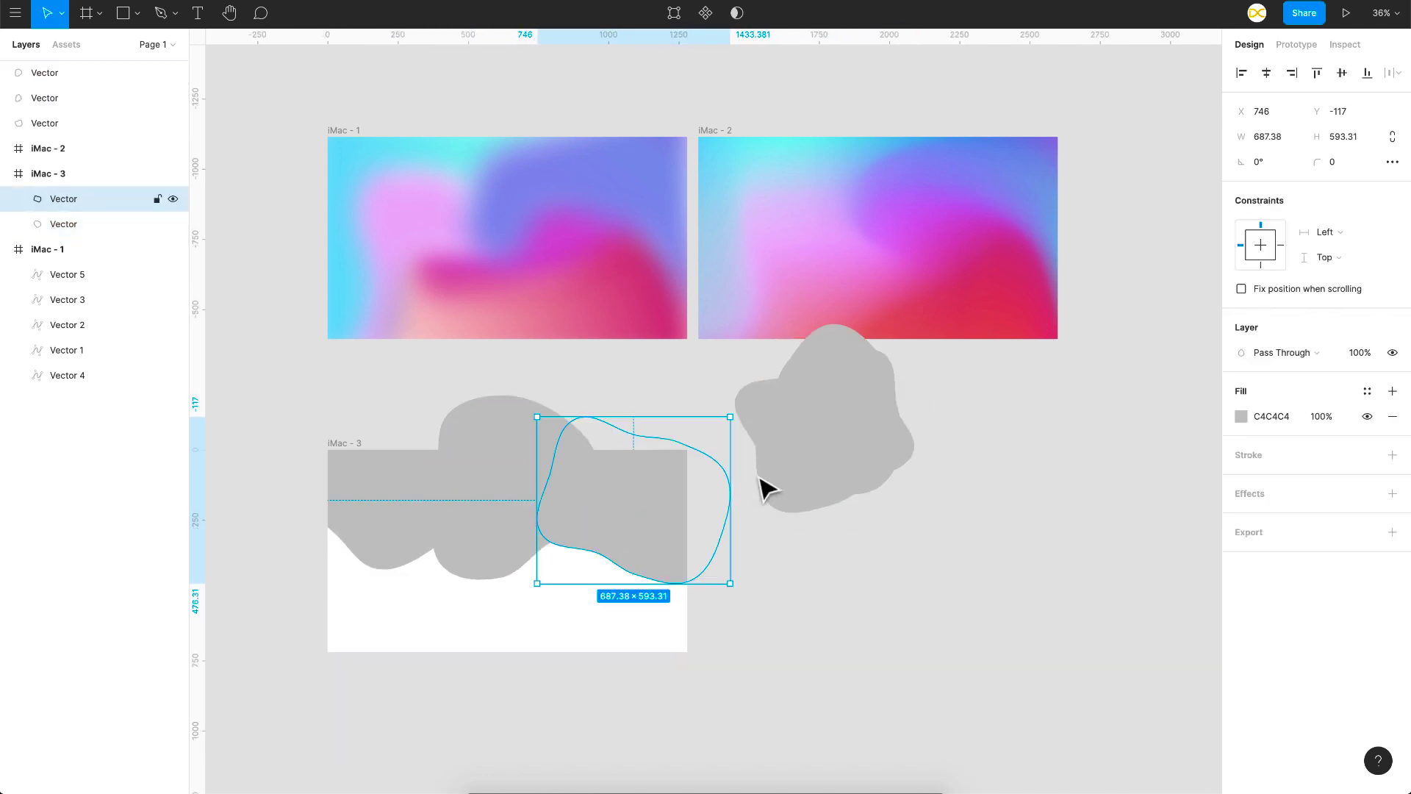
drag(845, 434, 621, 604)
drag(823, 408, 354, 554)
Step: Enlarge and reposition the blobs in the third frame so that they cover its whole area
drag(436, 644, 593, 694)
drag(511, 610, 471, 610)
drag(621, 596, 610, 581)
click(723, 529)
drag(540, 482, 541, 483)
click(448, 378)
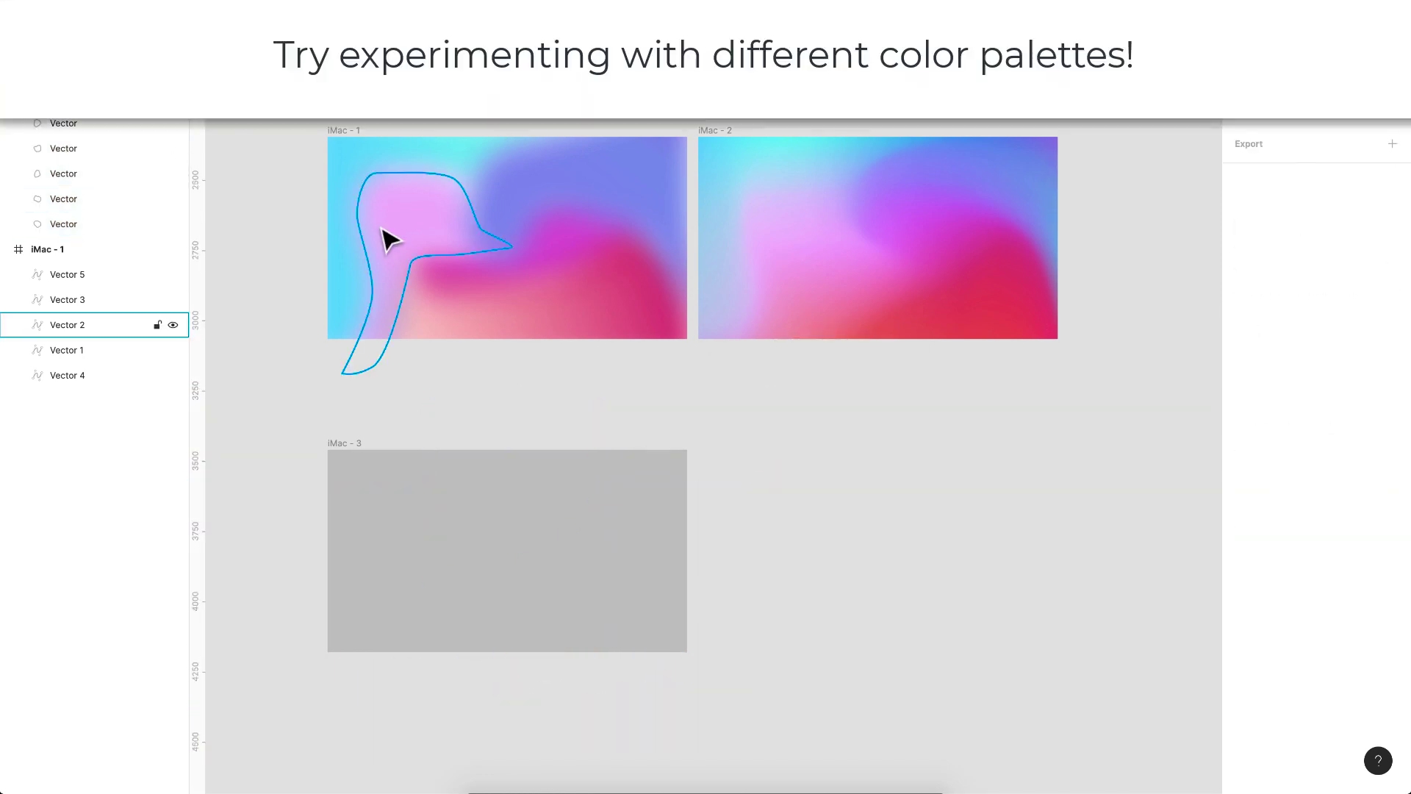
Step: Copy the fill and blur properties of the cyan, red, blue-purple, pink and magenta shapes in the first frame onto the five blobs
click(348, 213)
click(367, 515)
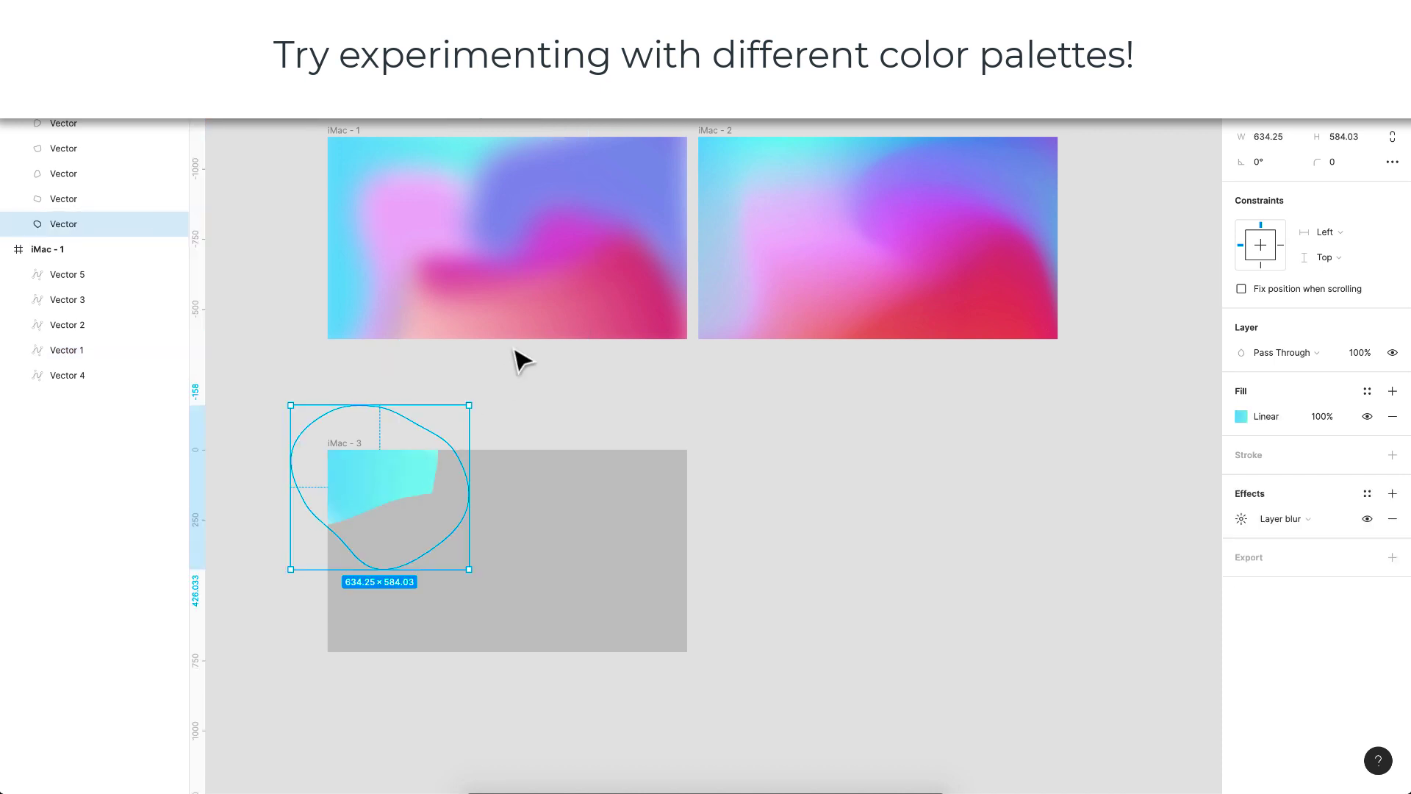
click(646, 542)
key(super+alt+v)
click(588, 191)
key(super+alt+v)
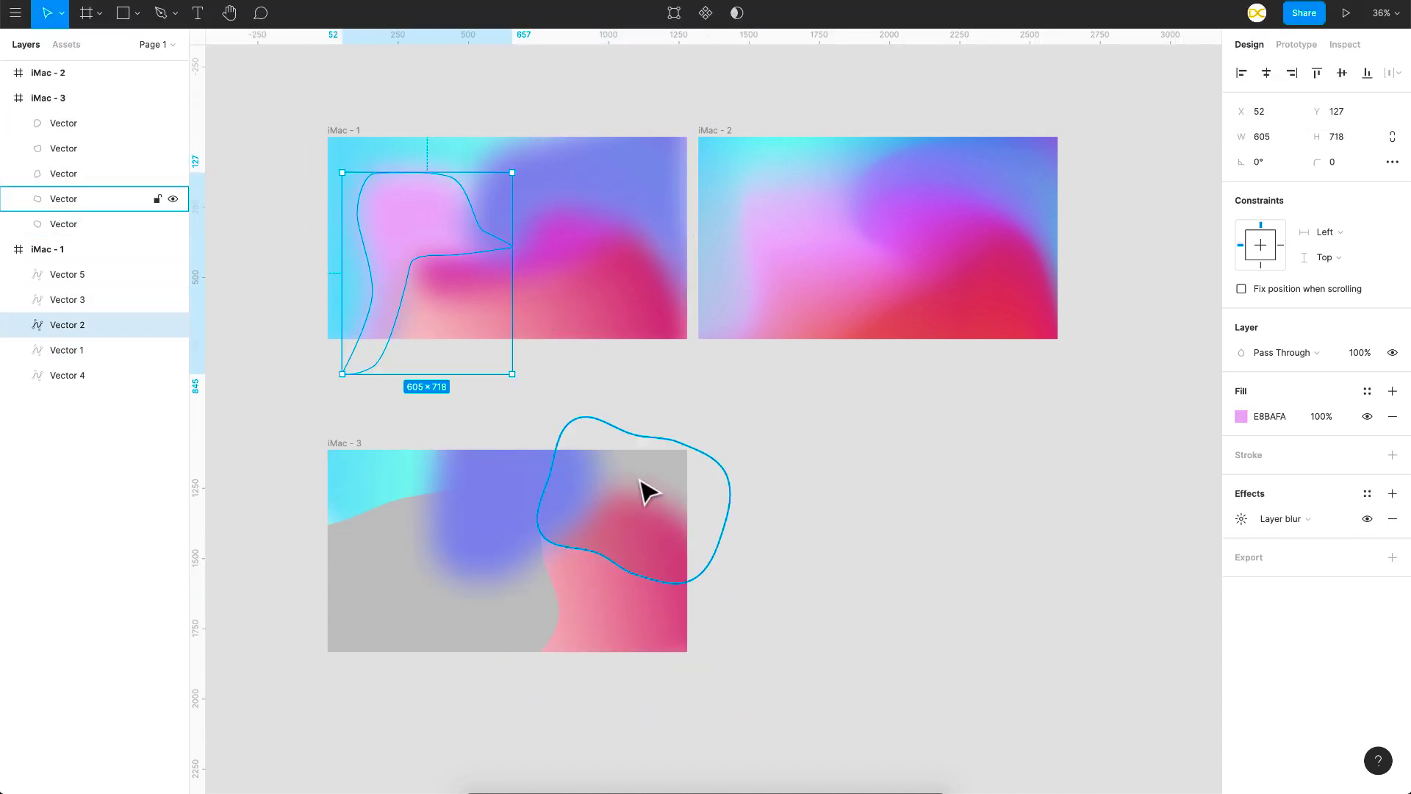
click(641, 479)
click(395, 610)
key(super+alt+v)
Step: Select all five blobs and raise their layer blur until the colours blend softly across the third frame
key(super+a)
scroll(472, 631, up, 5)
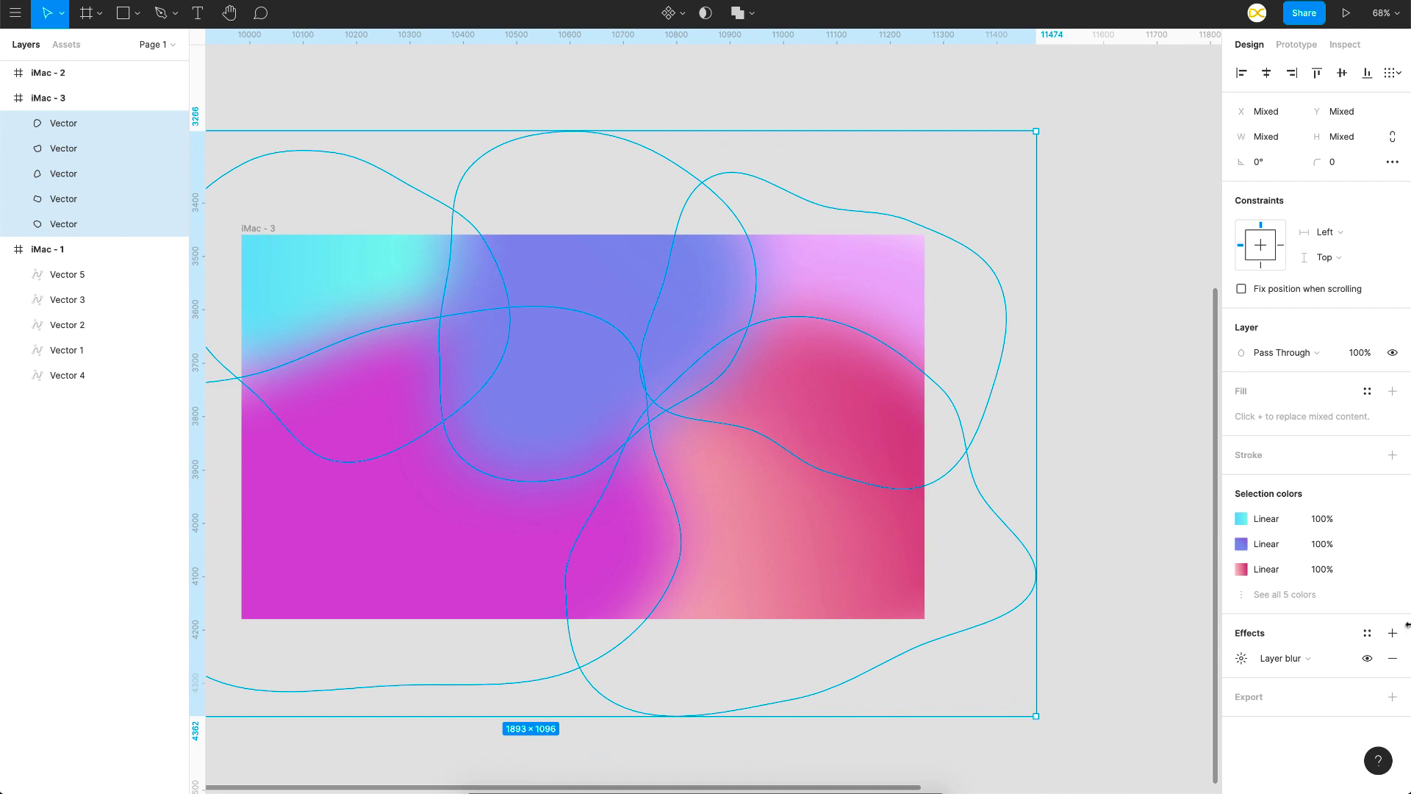
click(1241, 658)
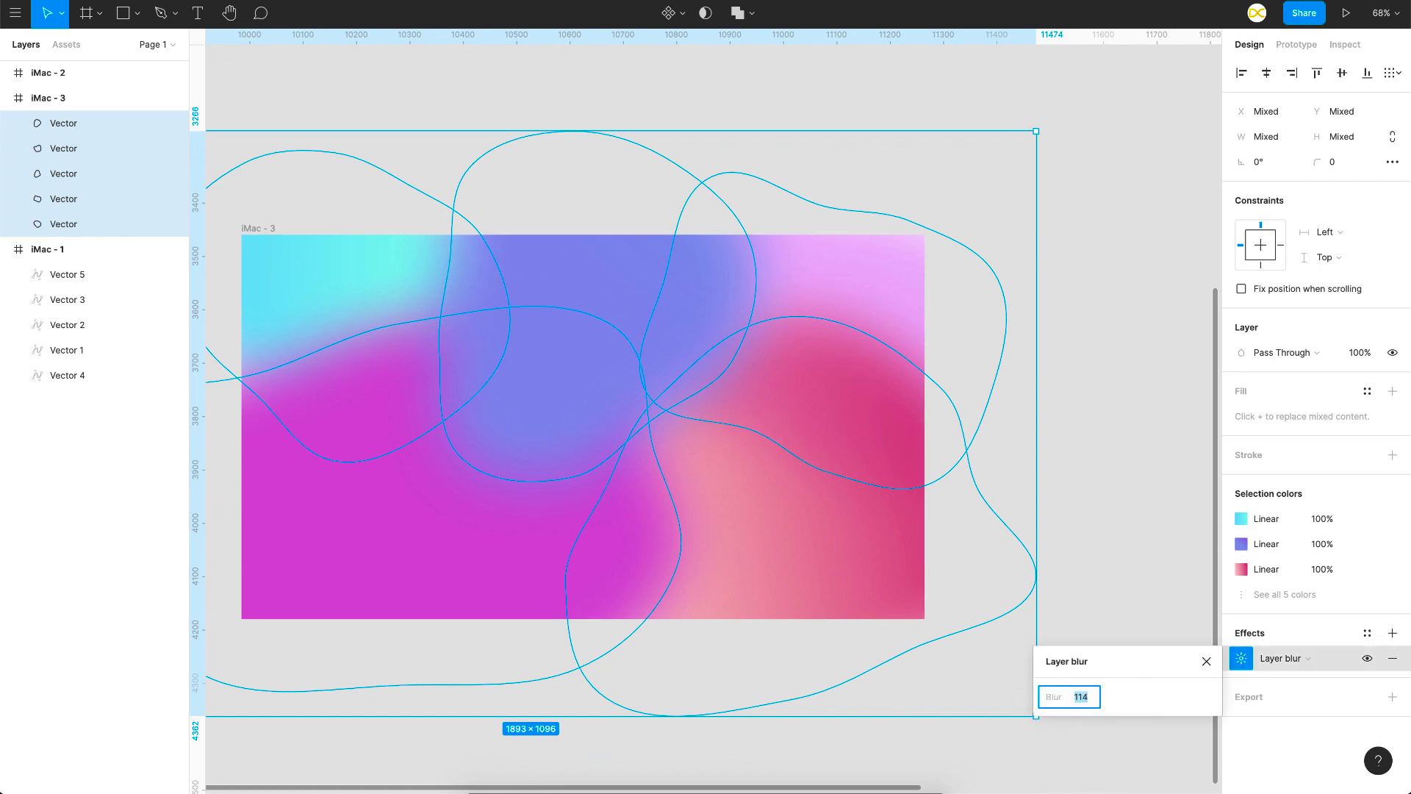
text(144)
key(Return)
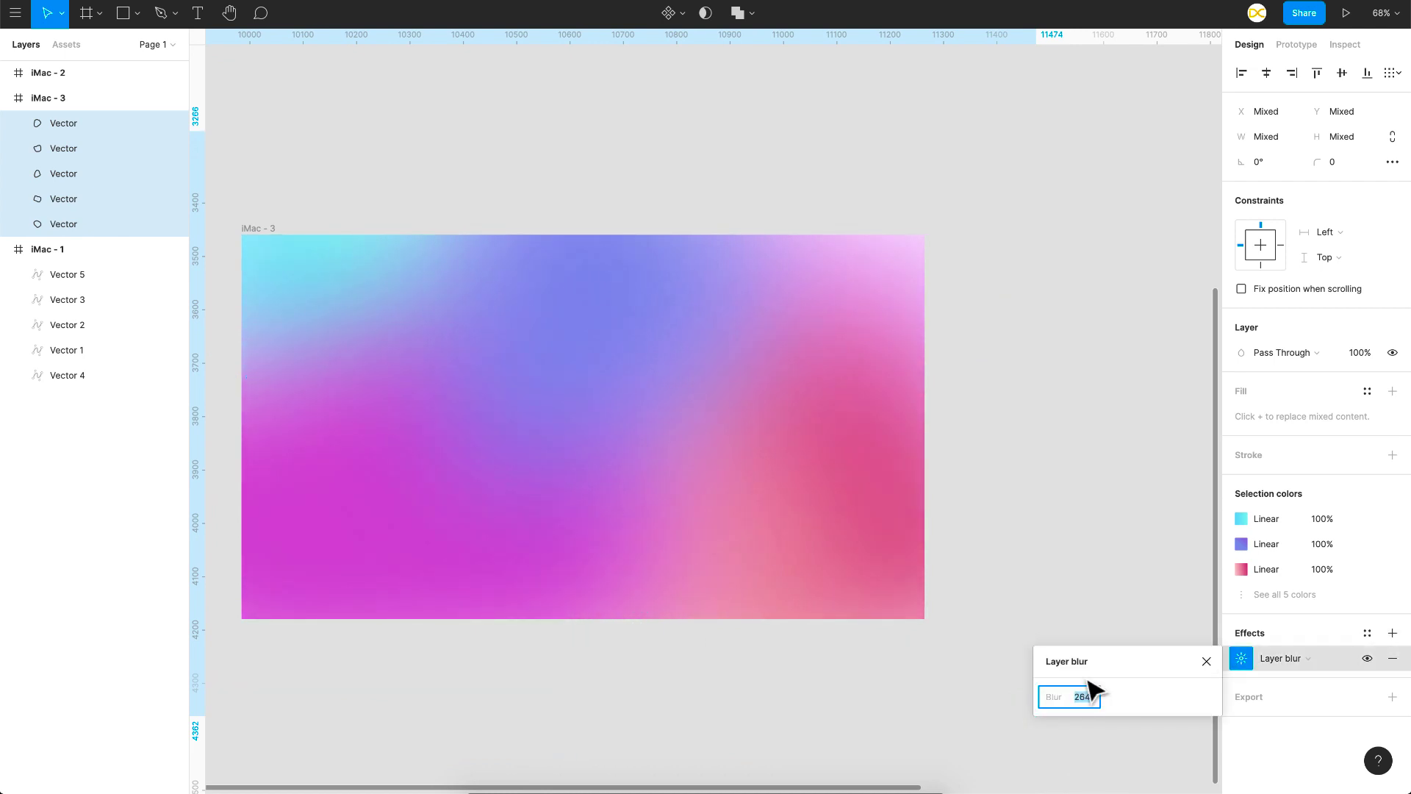
scroll(1005, 412, down, 5)
click(1081, 398)
Step: Duplicate the third frame beside itself
scroll(1081, 399, up, 2)
scroll(1081, 398, right, 2)
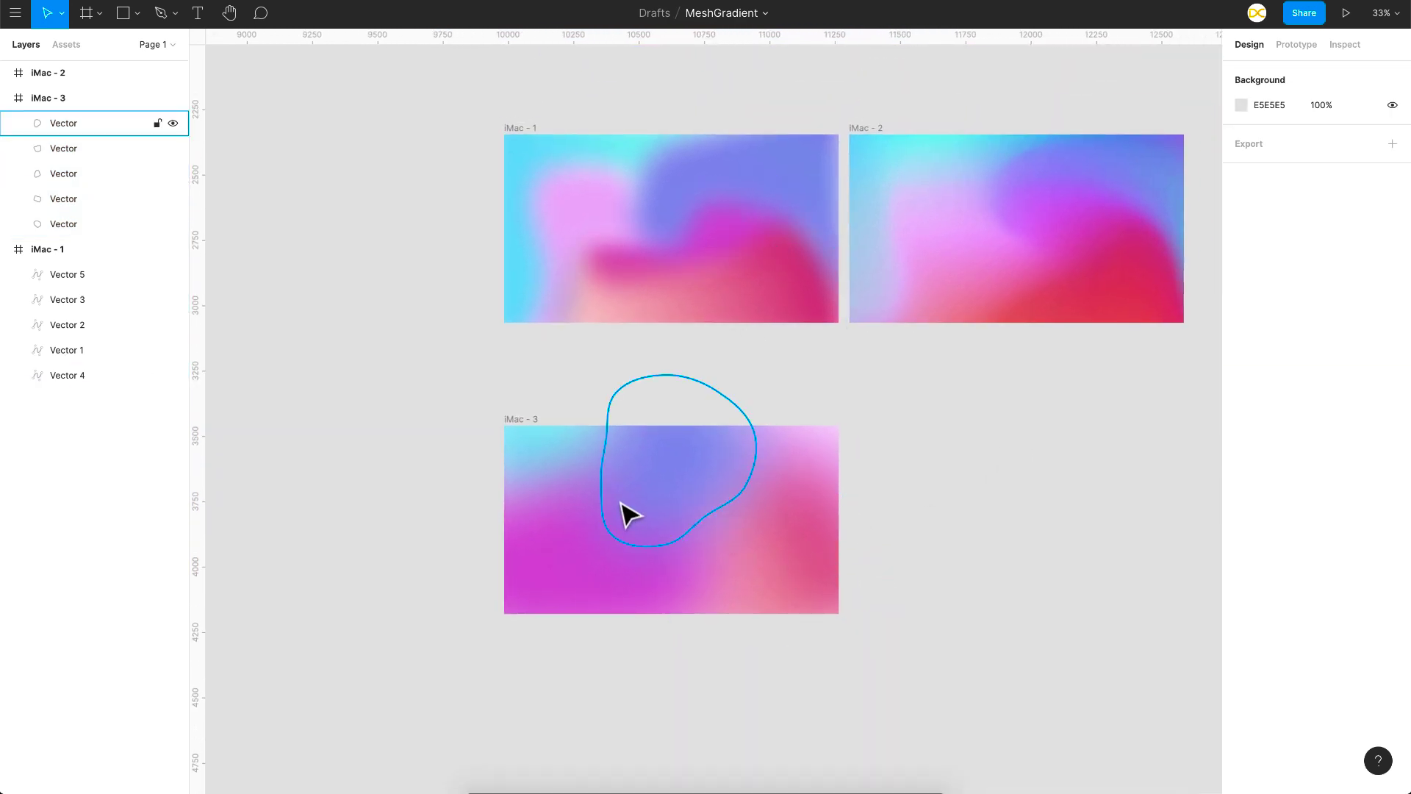
scroll(624, 512, right, 4)
scroll(624, 512, down, 1)
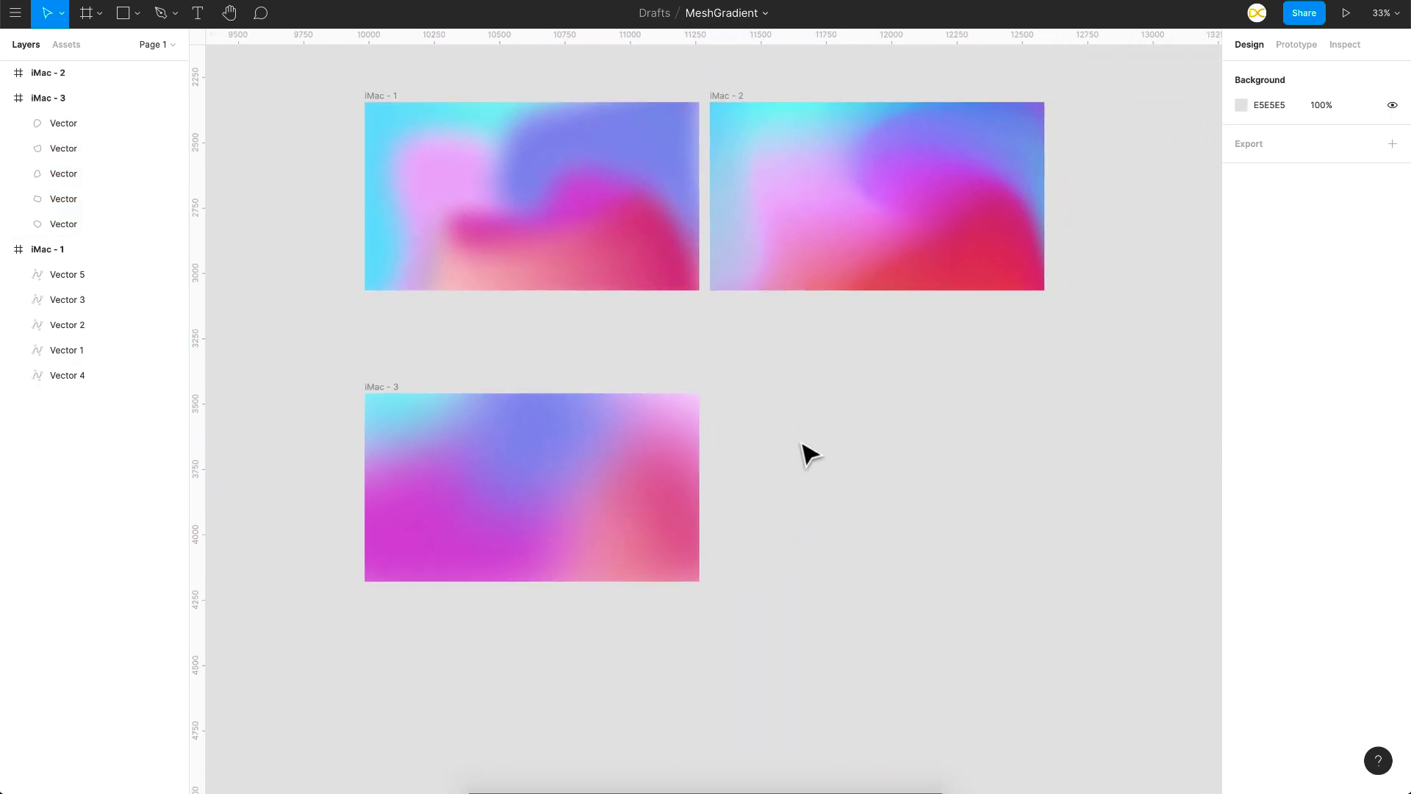
click(372, 397)
key(super+d)
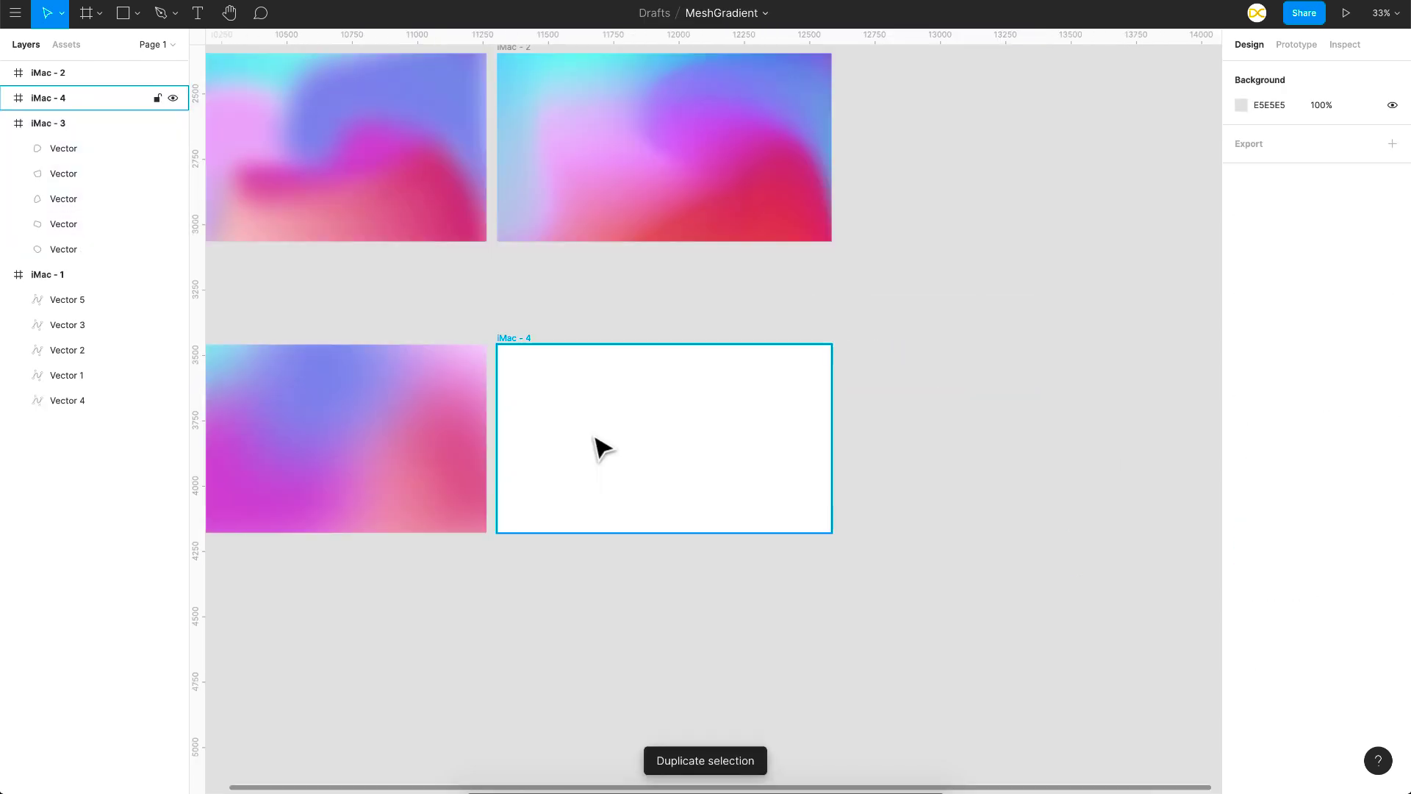
Step: Replace the blobs in the fourth frame with six overlapping circles of different sizes, and nest the loose ellipses inside that frame
click(594, 438)
key(o)
mouse_move(480, 305)
mouse_down()
mouse_move(681, 451)
mouse_move(642, 441)
mouse_move(700, 432)
mouse_move(664, 522)
mouse_up()
click(692, 456)
click(559, 425)
key(super+d)
drag(664, 477, 507, 565)
drag(561, 397, 687, 559)
drag(728, 536, 872, 334)
shift+click(38, 148)
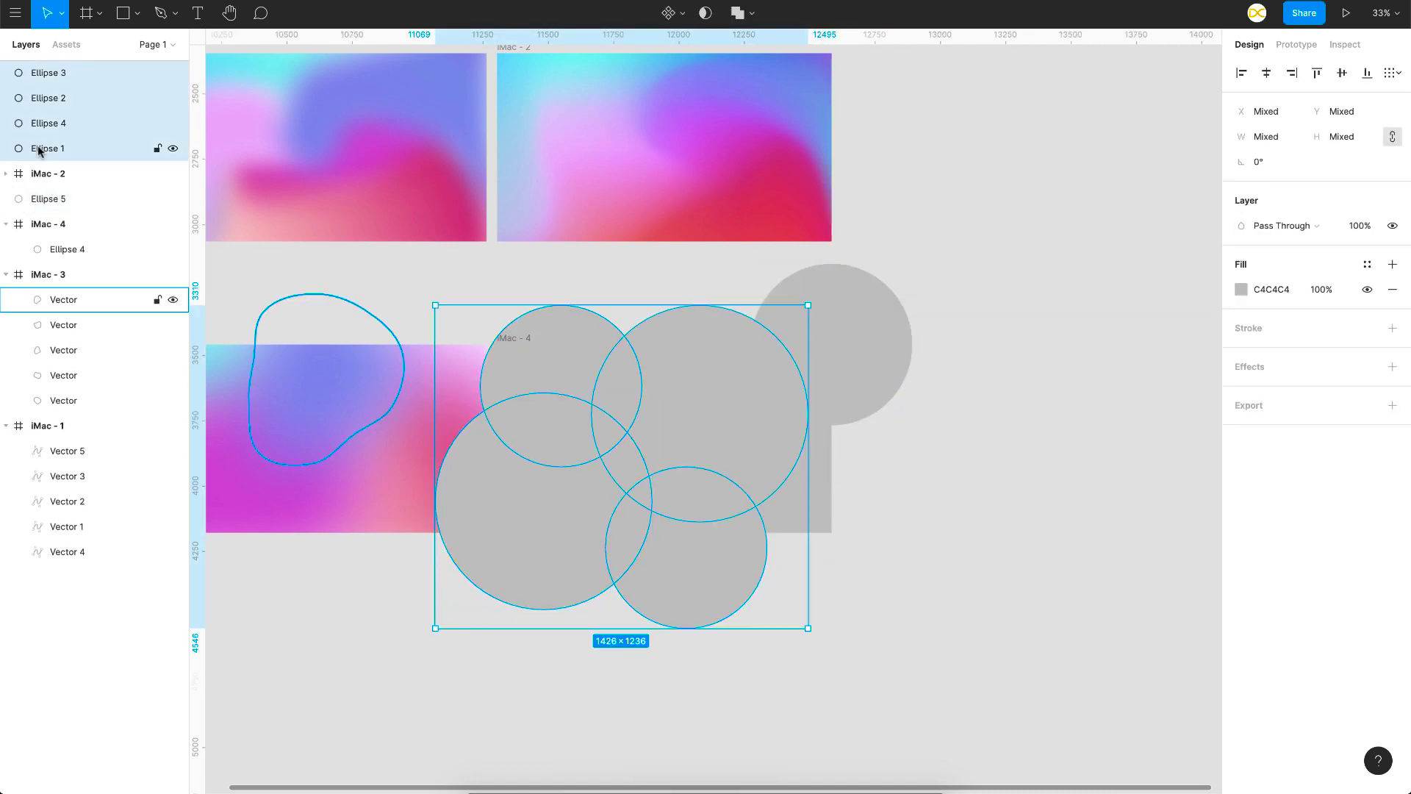
drag(41, 149, 10, 236)
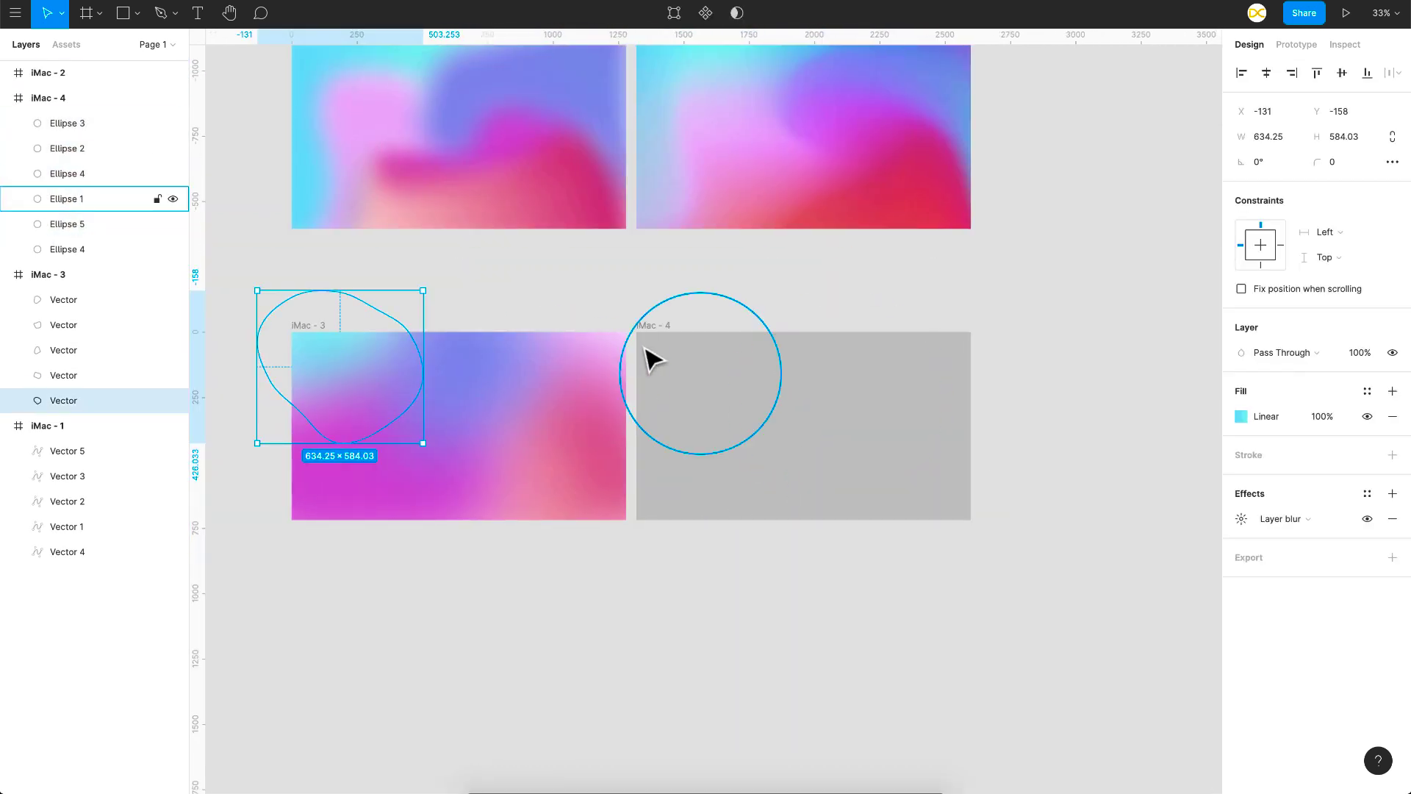
Step: Paste the copied gradient fills and layer blur onto the remaining grey circles in the fourth frame
click(587, 371)
click(879, 458)
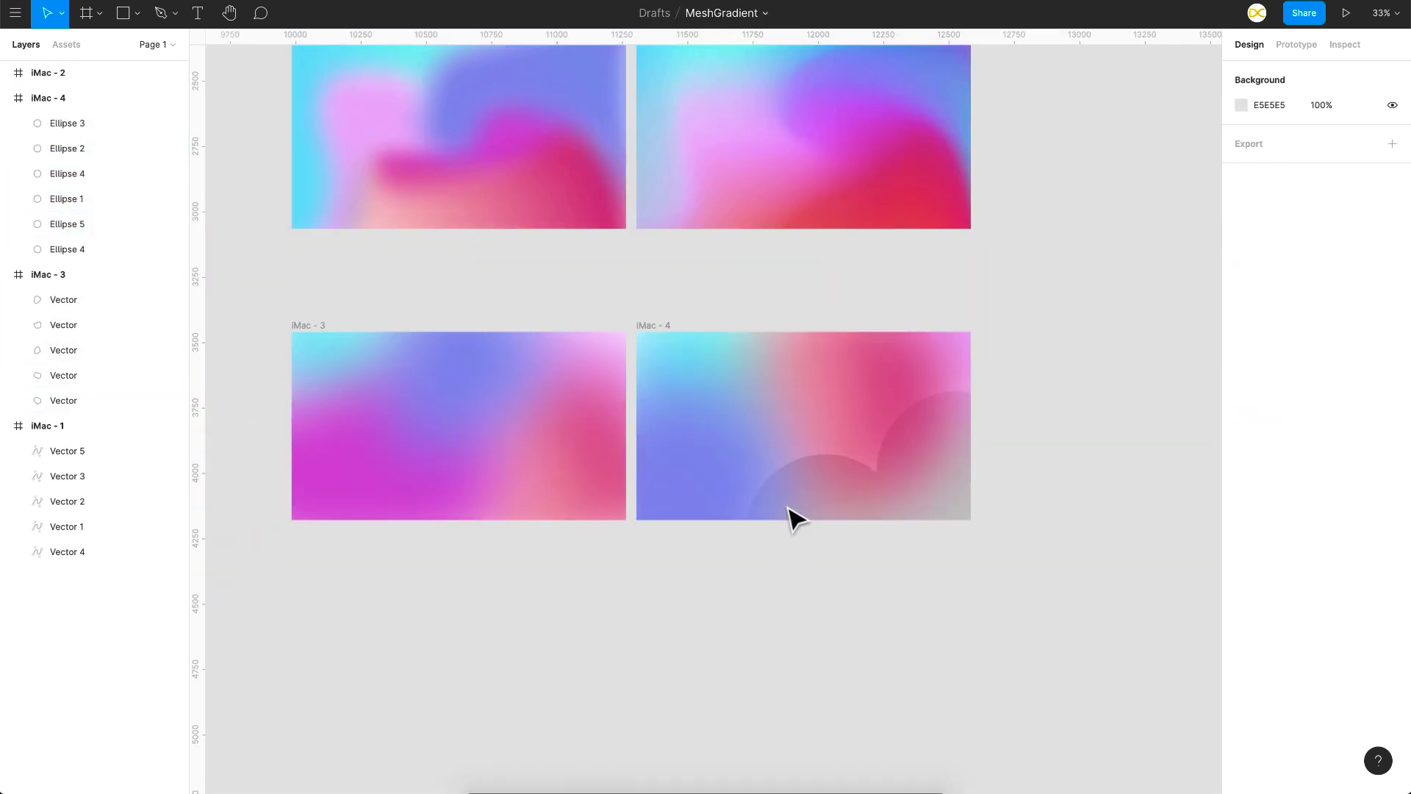
click(951, 479)
click(1100, 388)
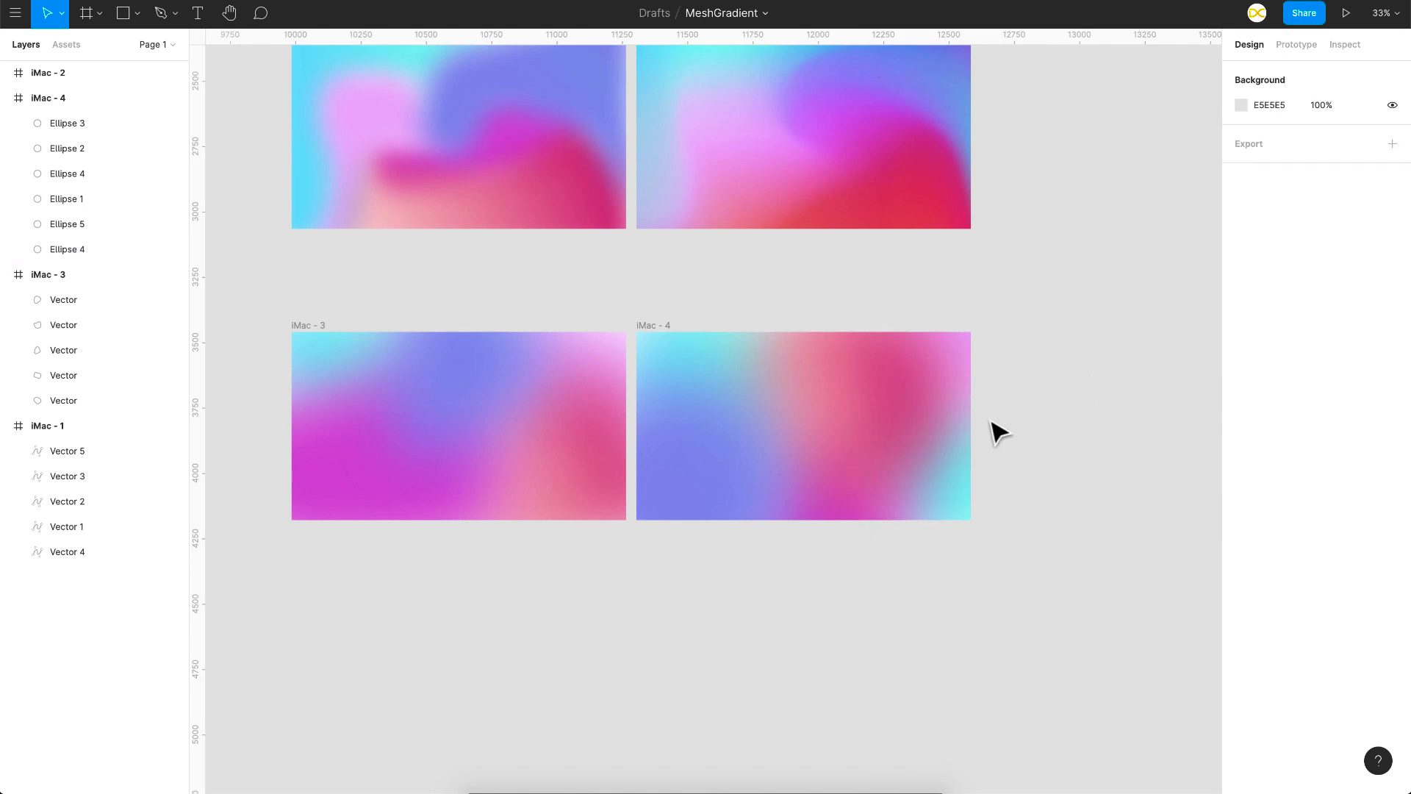
Step: Move the fourth frame below the third frame, aligned with its left edge
scroll(998, 432, up, 3)
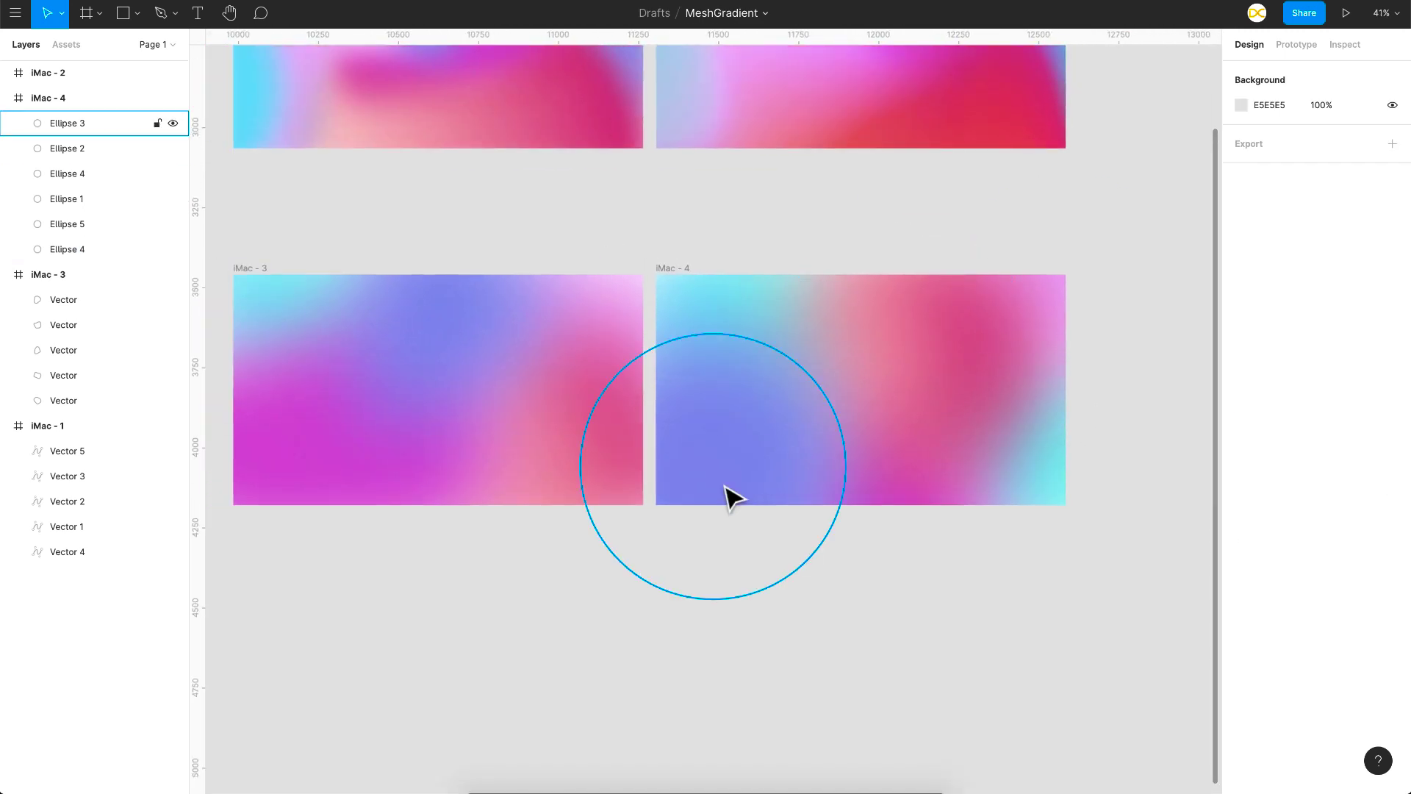
scroll(960, 510, down, 4)
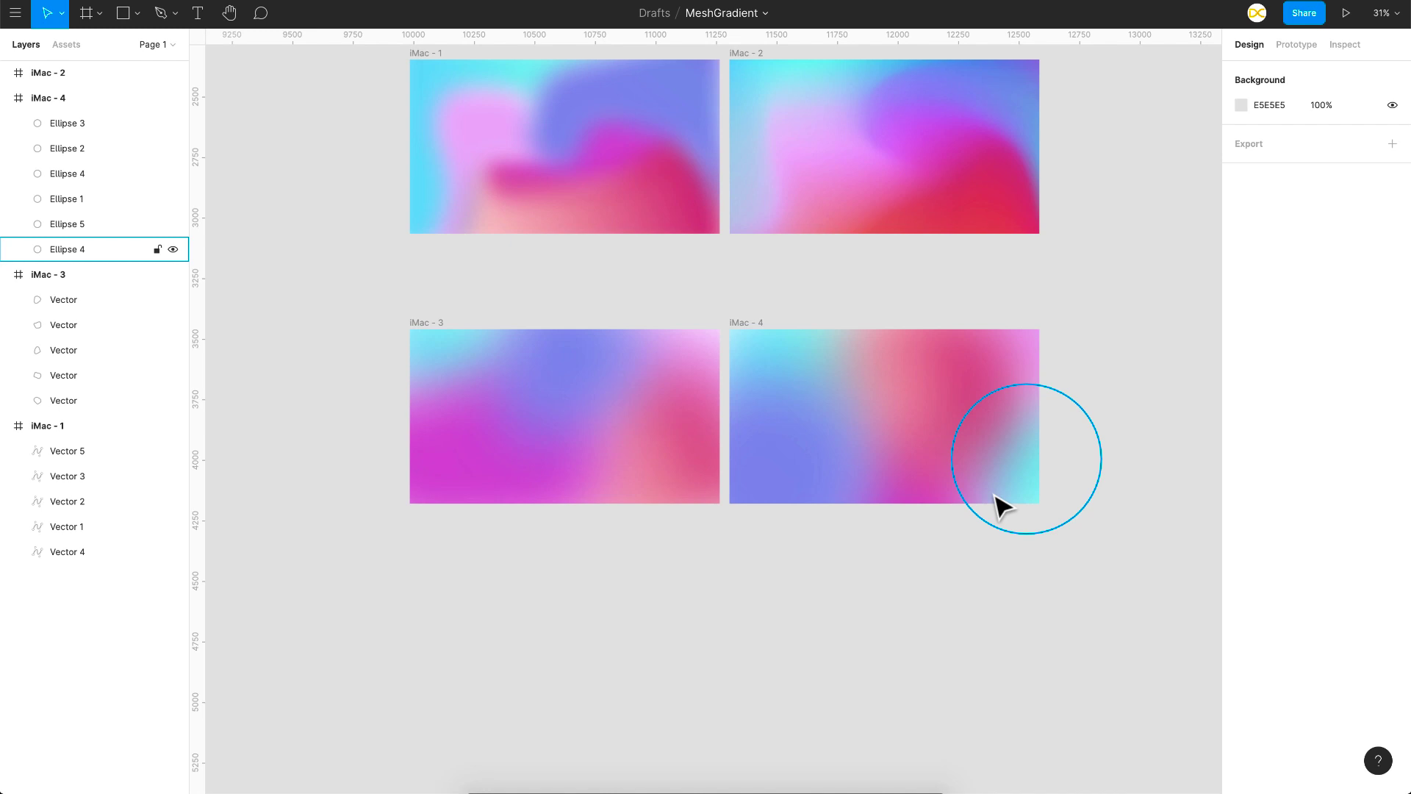
drag(746, 323, 420, 635)
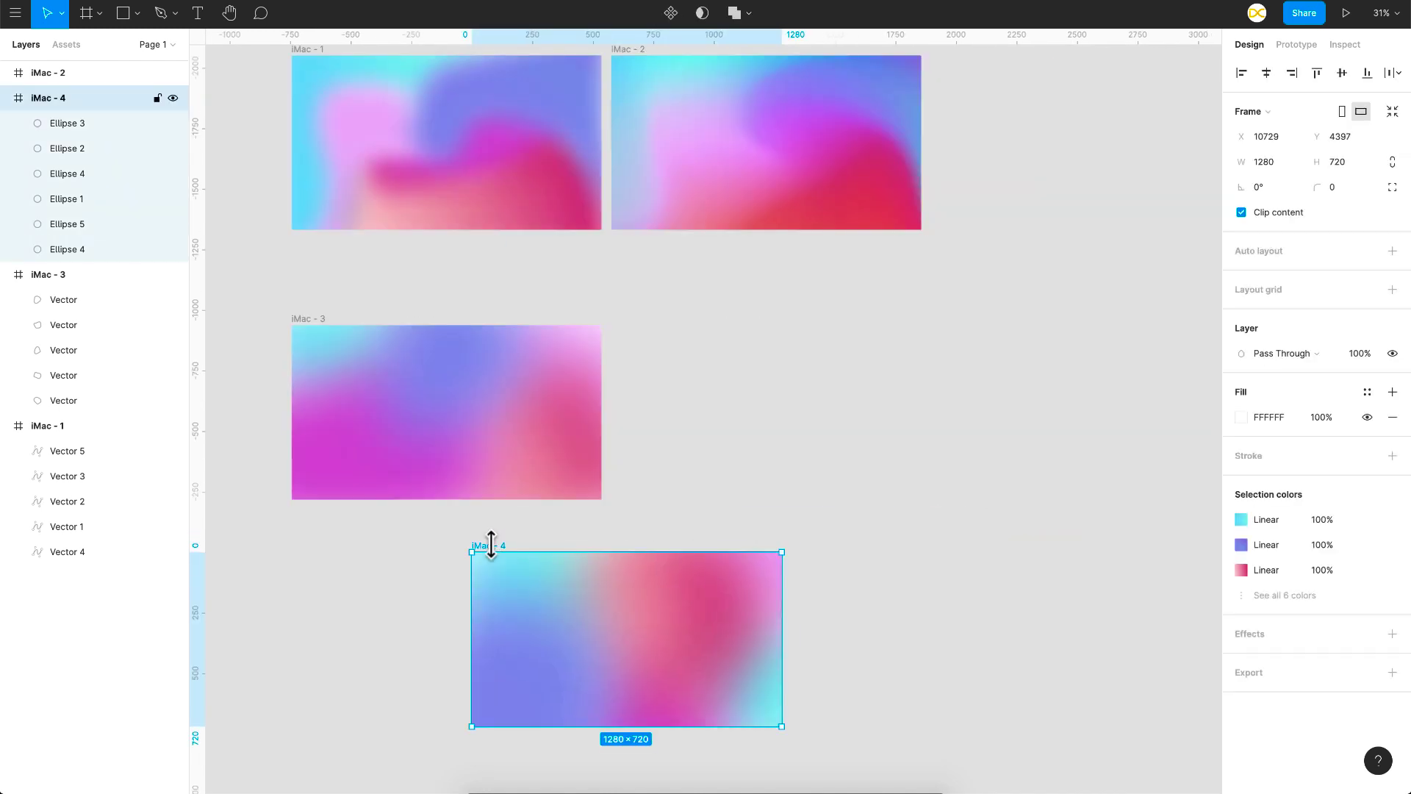
scroll(491, 541, down, 5)
scroll(420, 637, down, 3)
scroll(419, 637, up, 5)
click(420, 635)
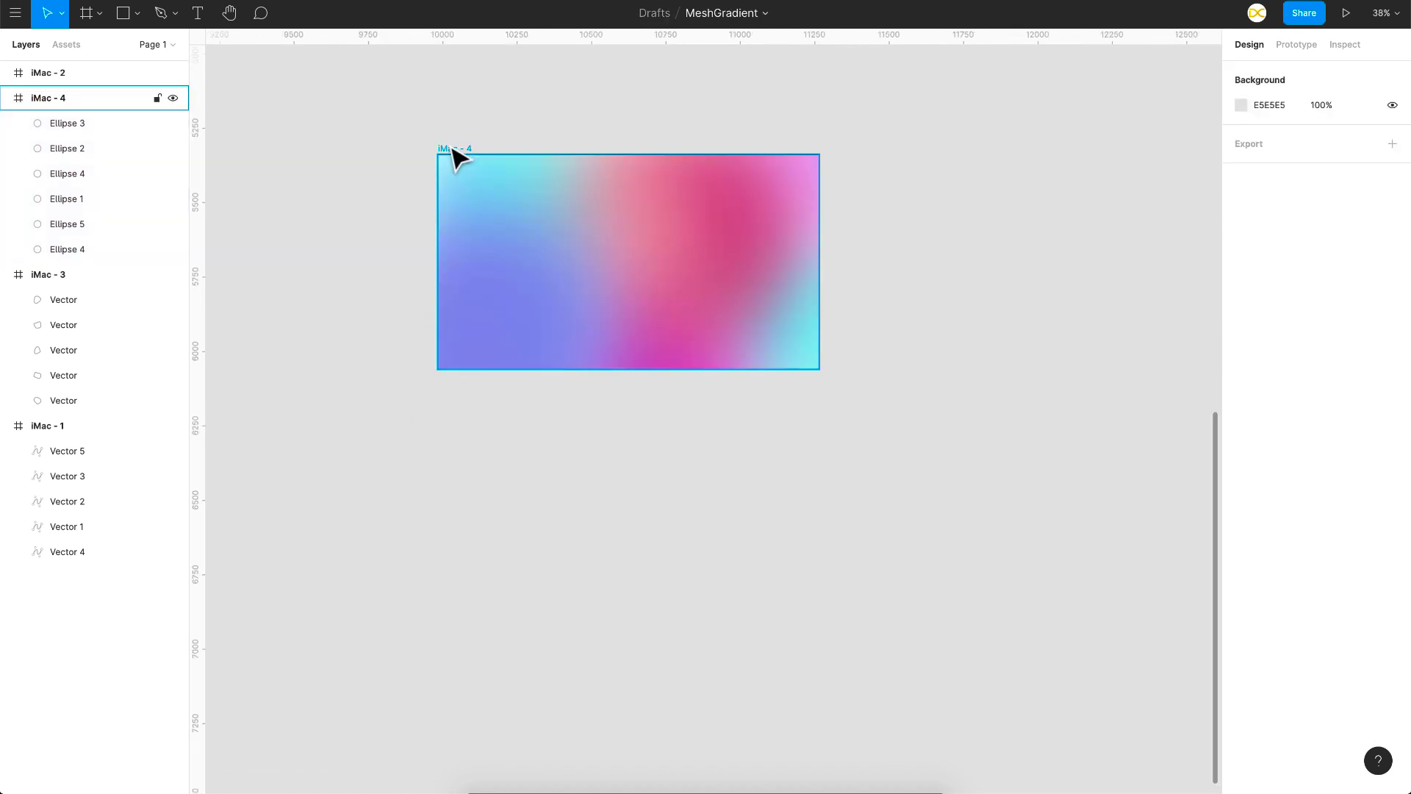
Step: Convert the fourth frame into a component and add a second variant to it
right_click(449, 145)
click(504, 409)
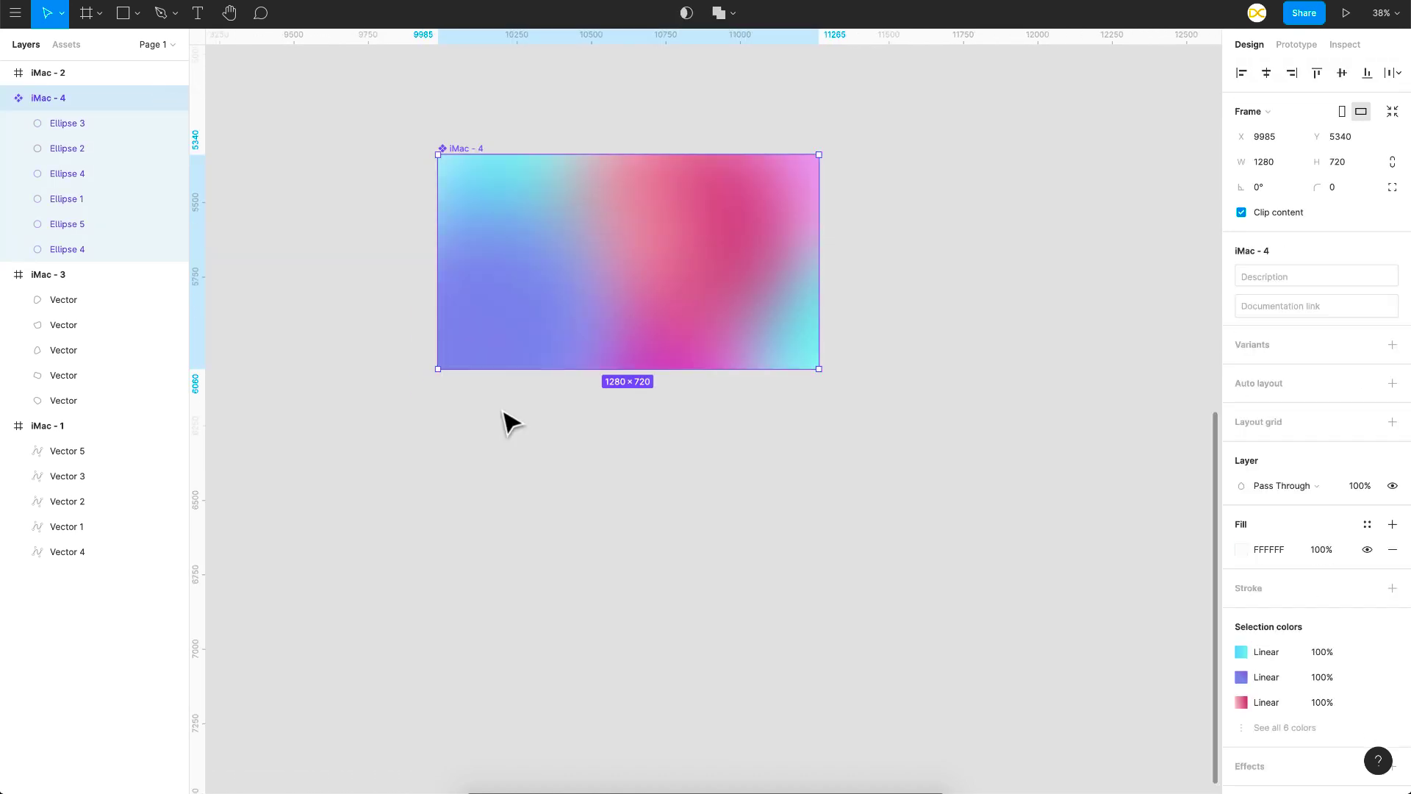
click(1390, 343)
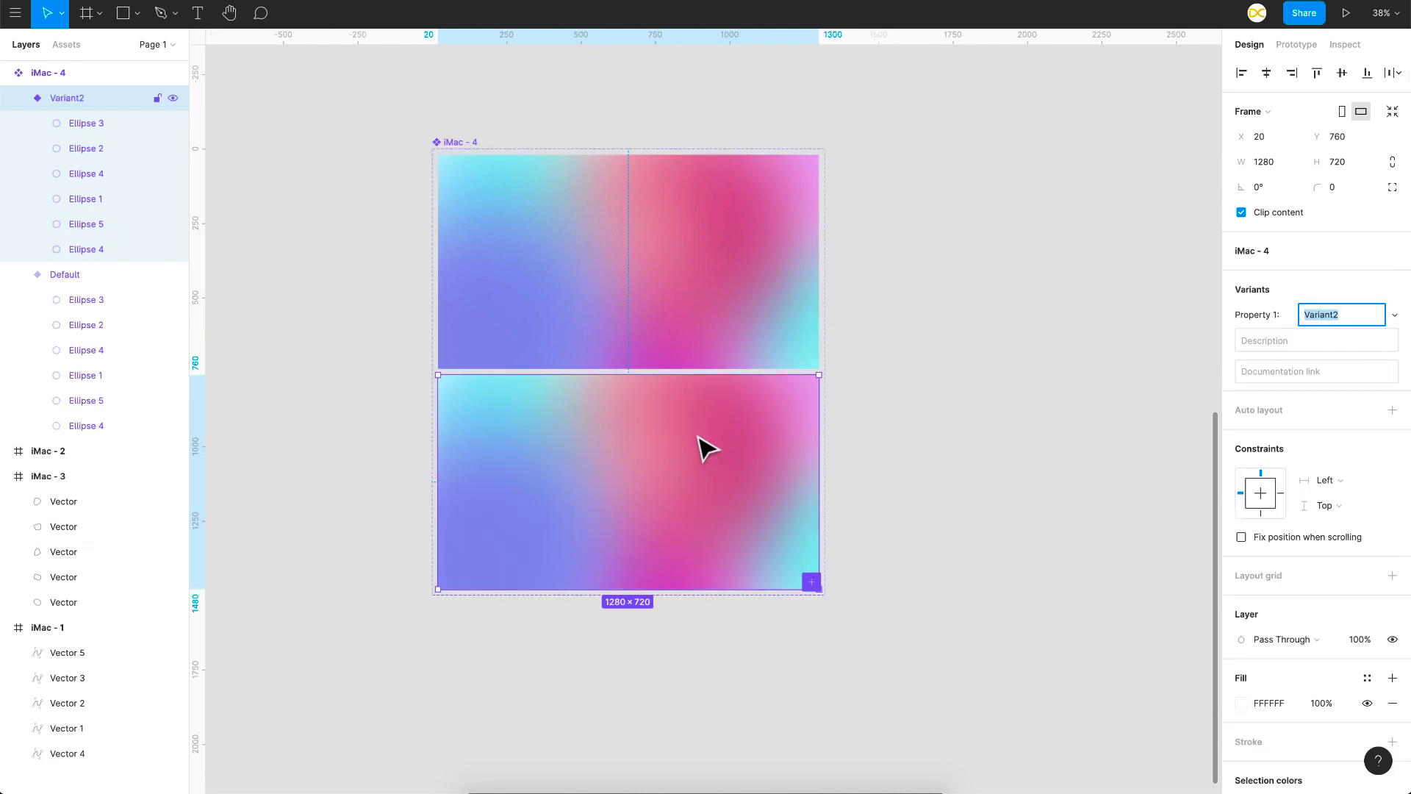
click(955, 347)
Step: In the second variant, move the large pink circle left to X 225 and the purple-blue circle right to X 0
click(728, 482)
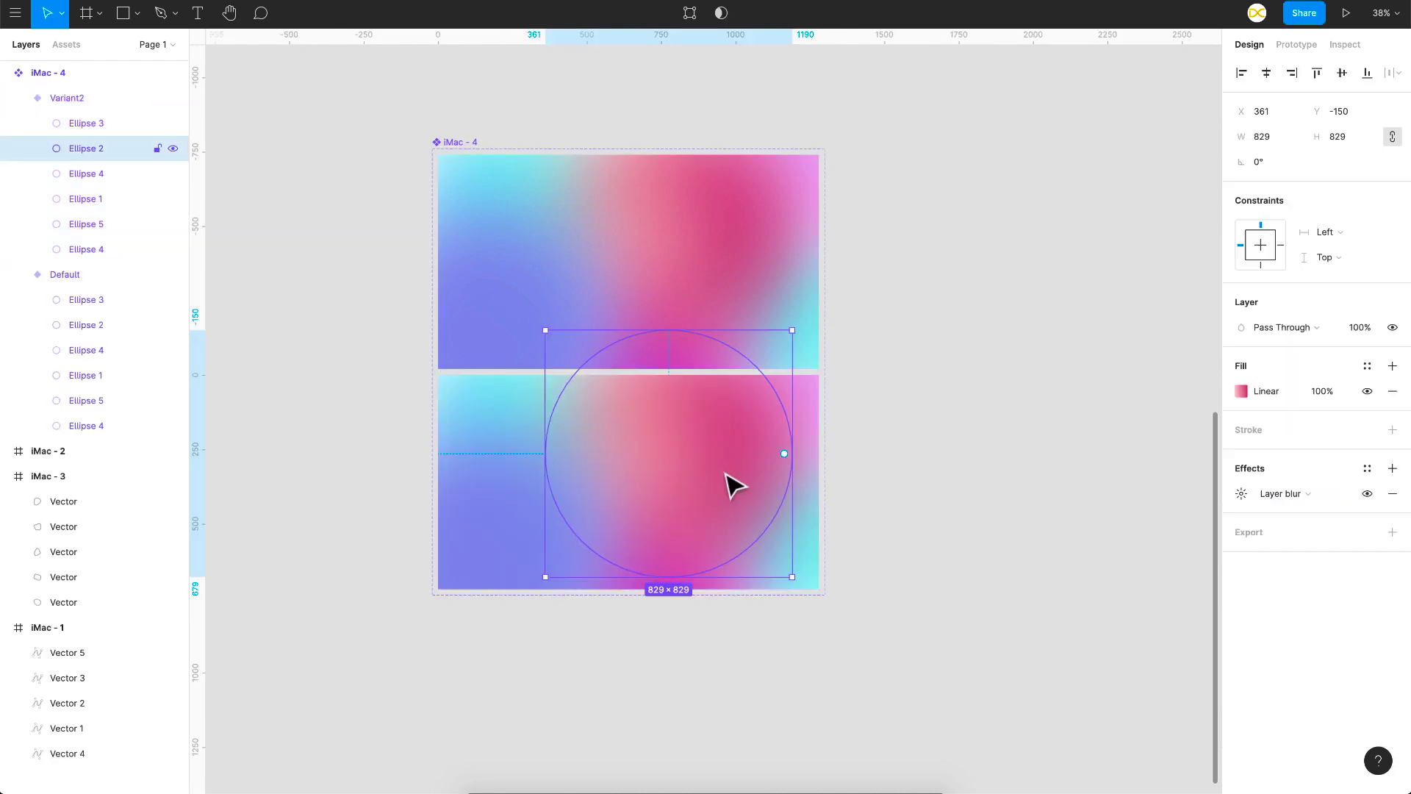
drag(724, 489, 683, 488)
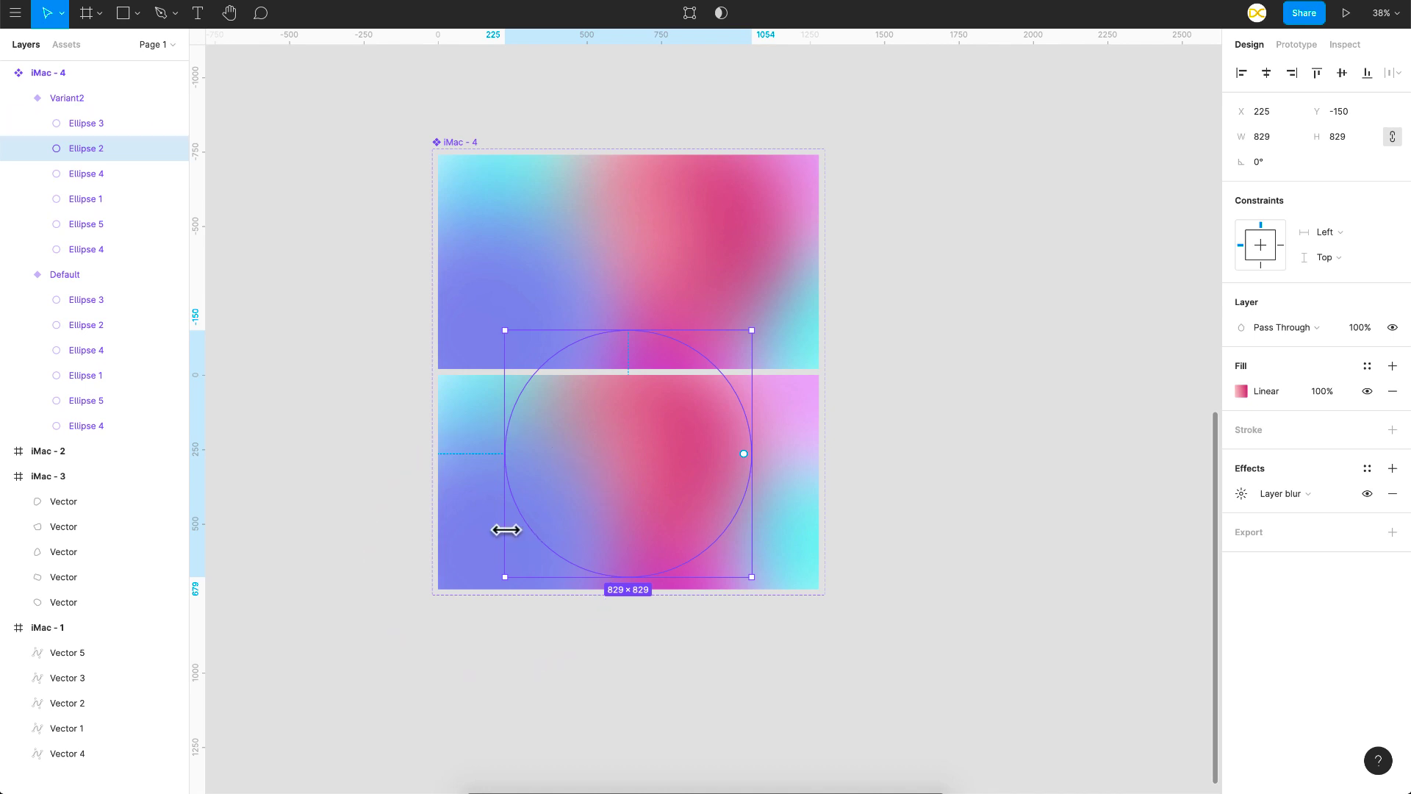
click(471, 538)
drag(471, 538, 542, 539)
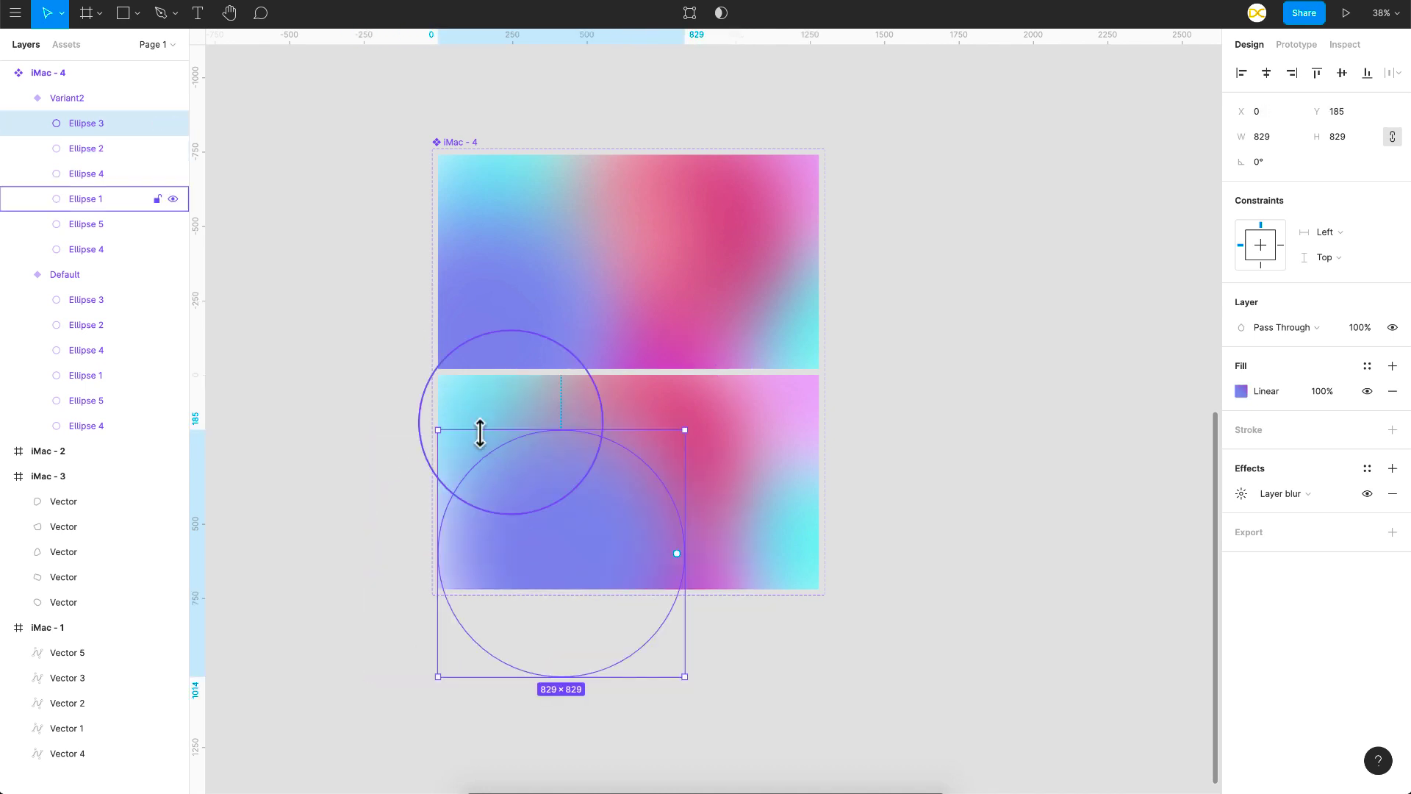
Step: Enlarge the second variant's cyan circle to 829 × 829 and move the pink circle toward the frame's right edge
click(474, 421)
drag(416, 519, 372, 580)
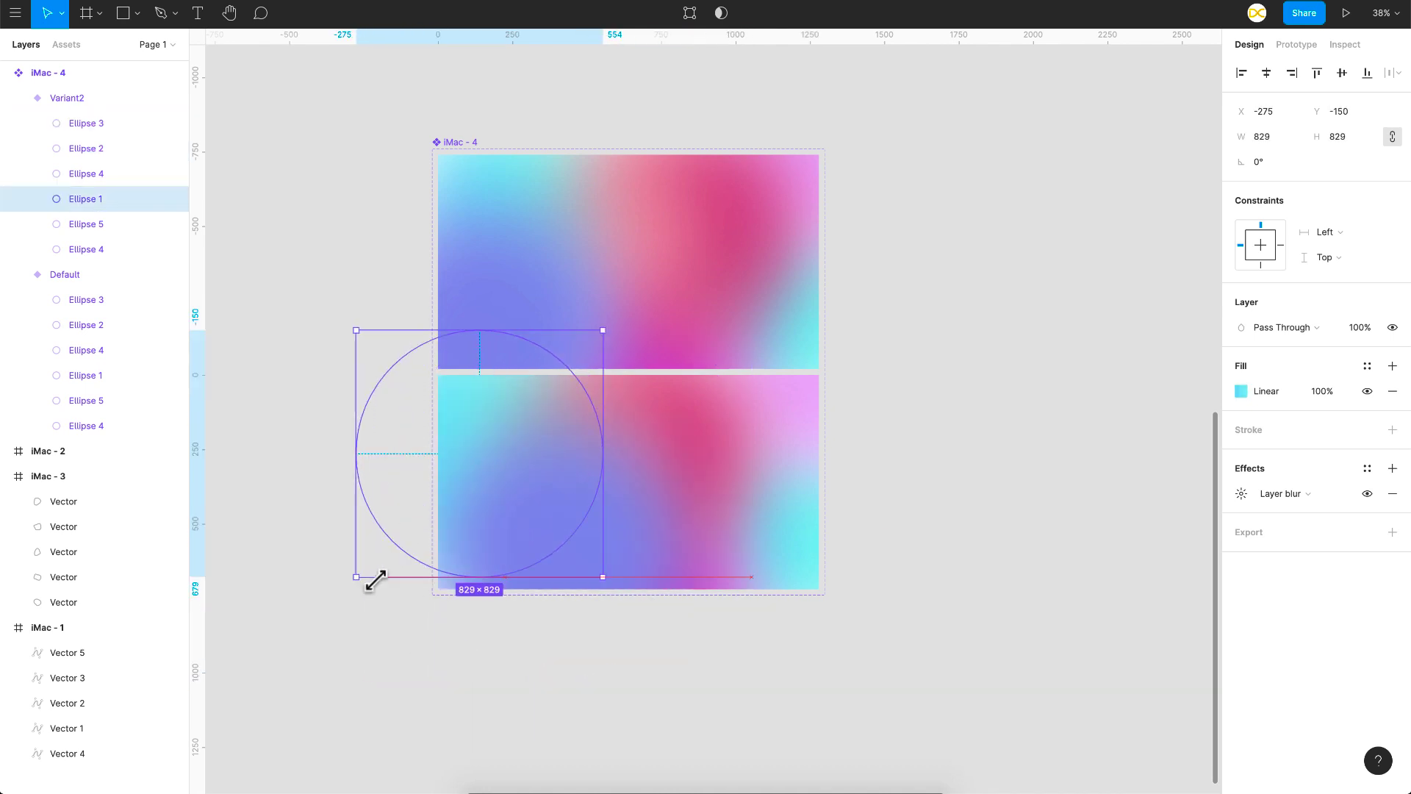
click(718, 466)
drag(691, 487, 718, 519)
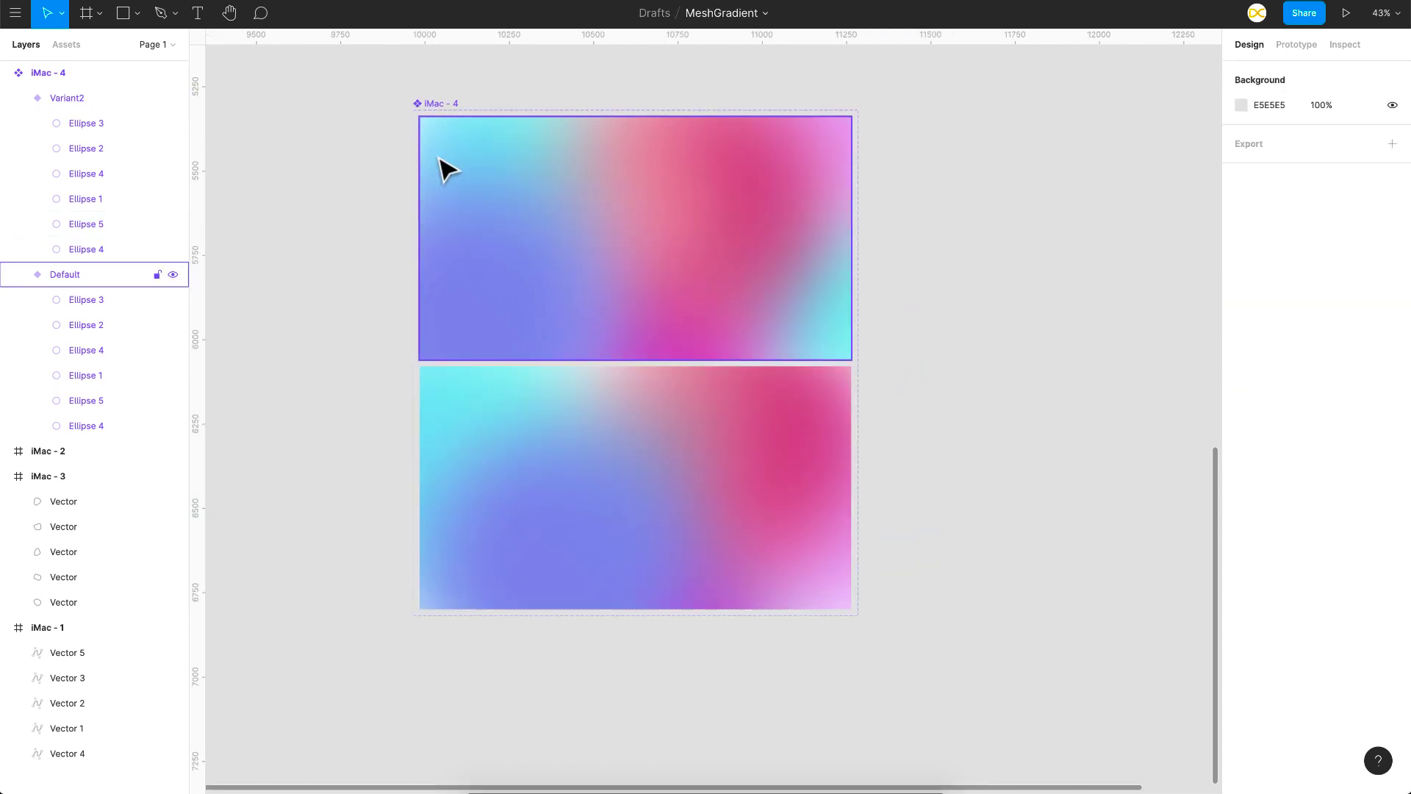
Step: Create a prototype connection from the Default variant to Variant2 with an After delay trigger
click(560, 194)
click(1297, 45)
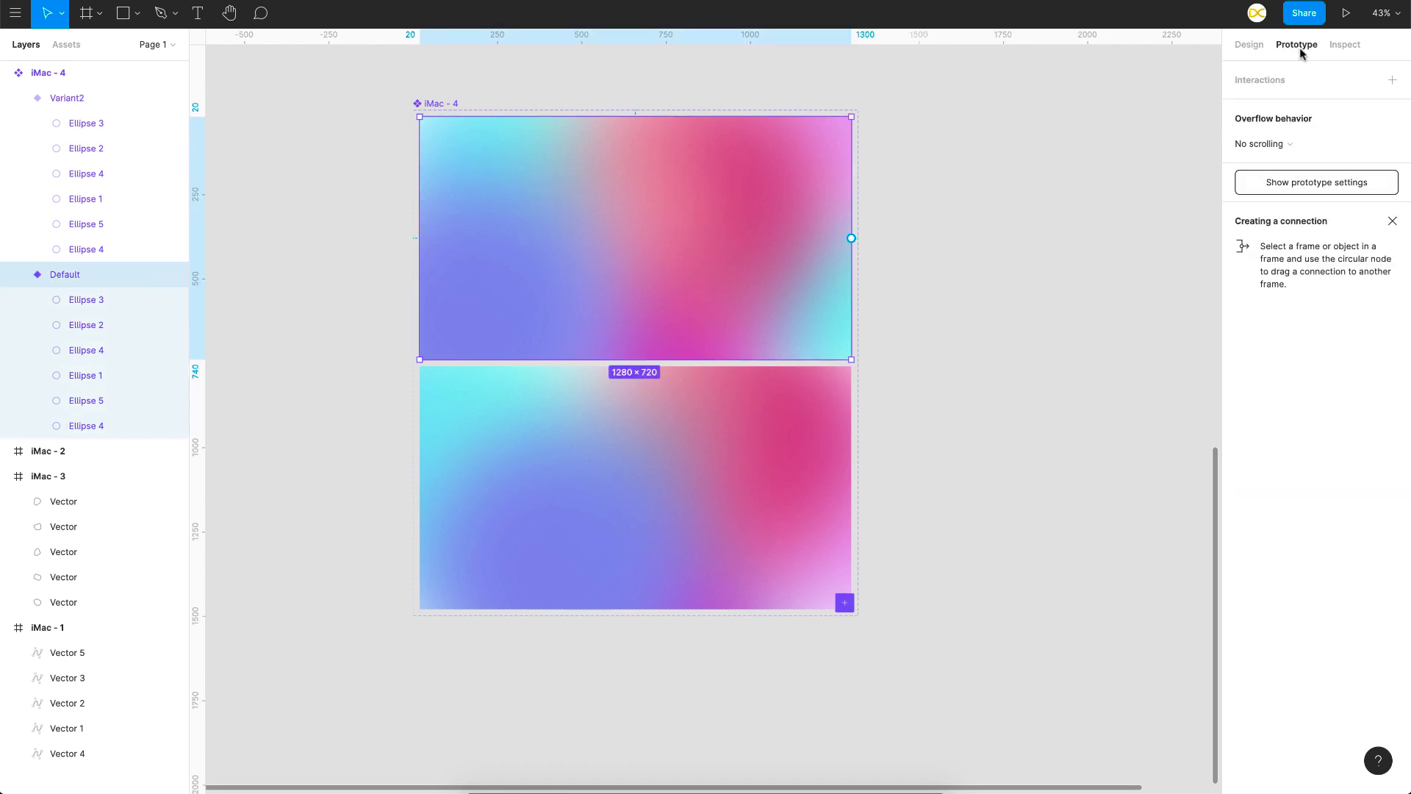
drag(851, 238, 835, 529)
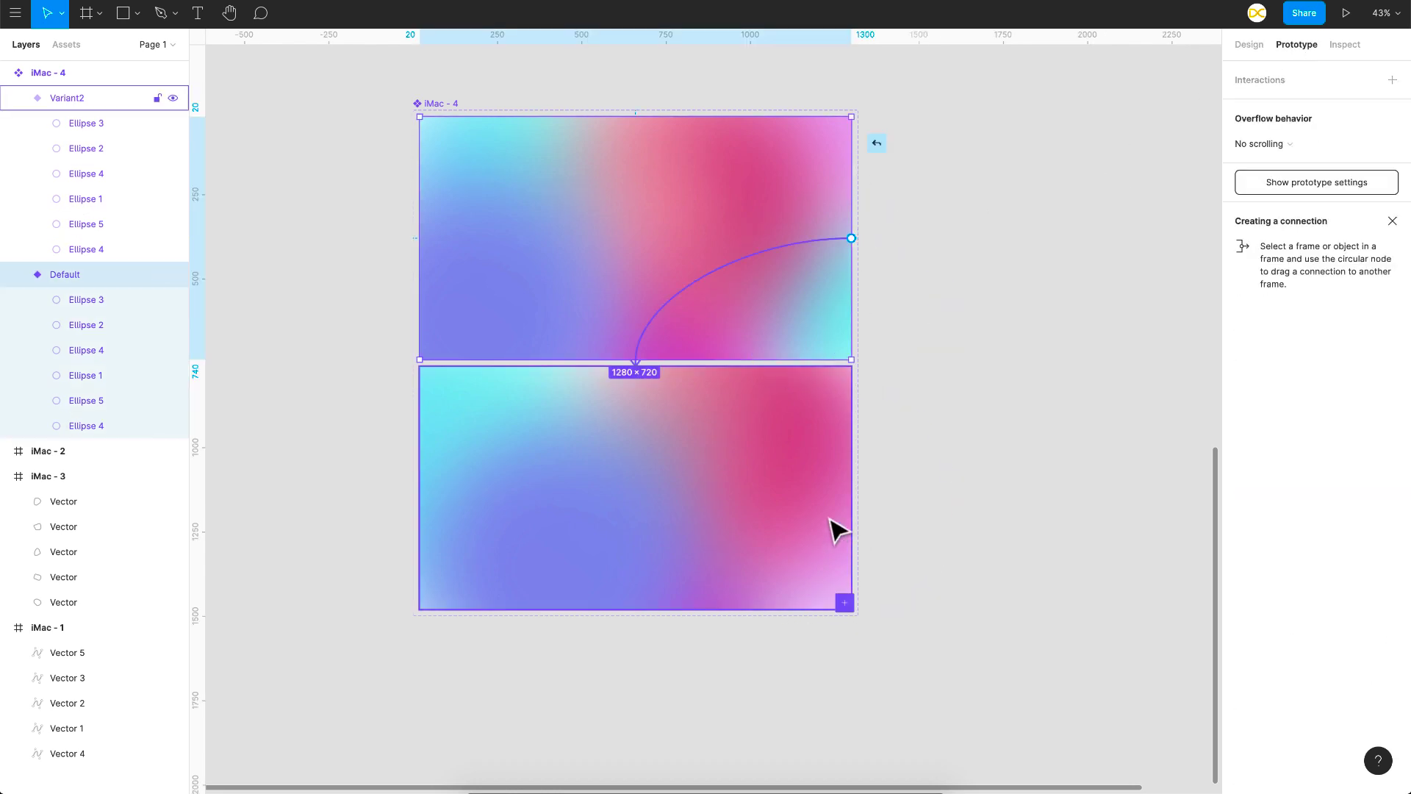
click(1099, 150)
click(1089, 341)
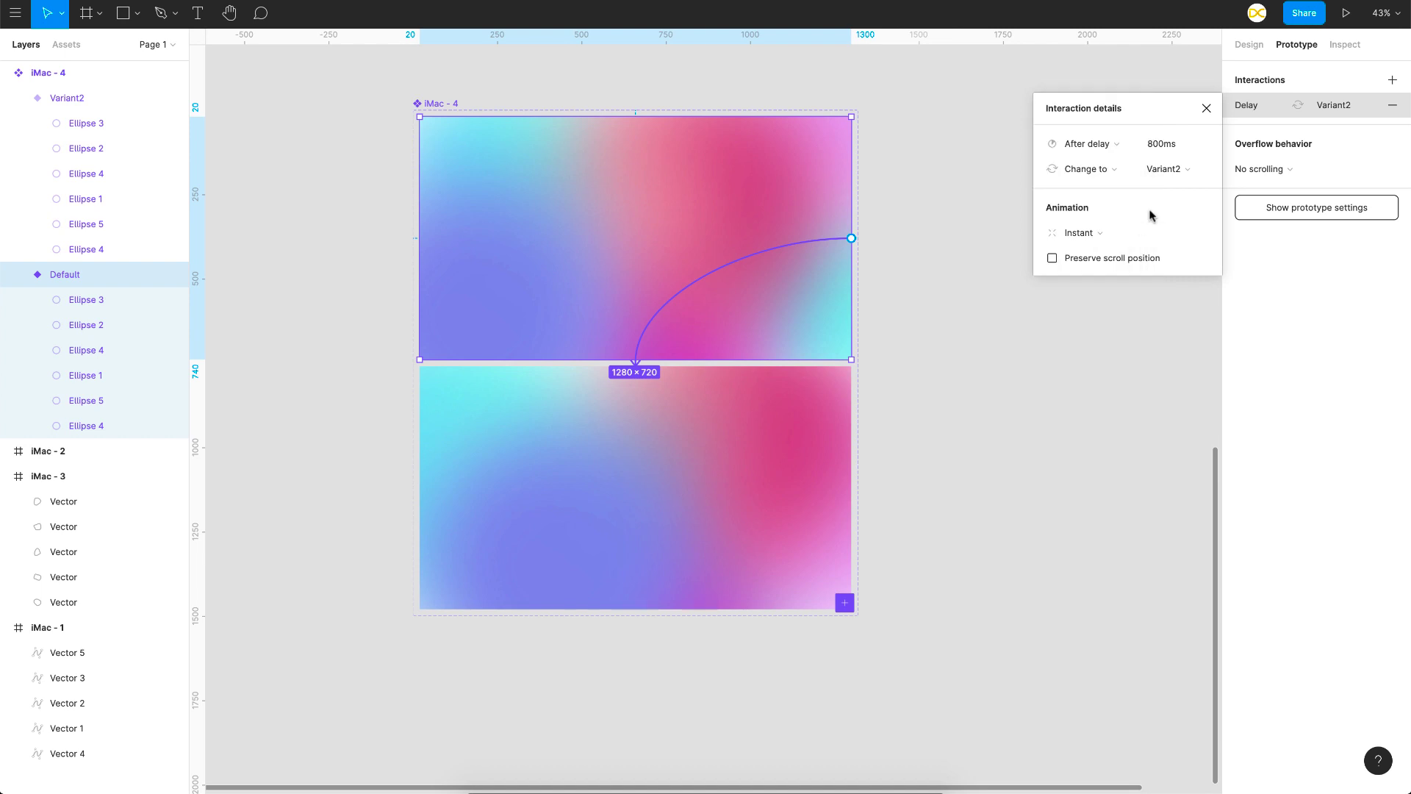
Step: Set the Default variant's interaction to a 1 ms delay with a Smart animate transition lasting 2500 ms
click(1165, 144)
text(1ms)
click(1079, 232)
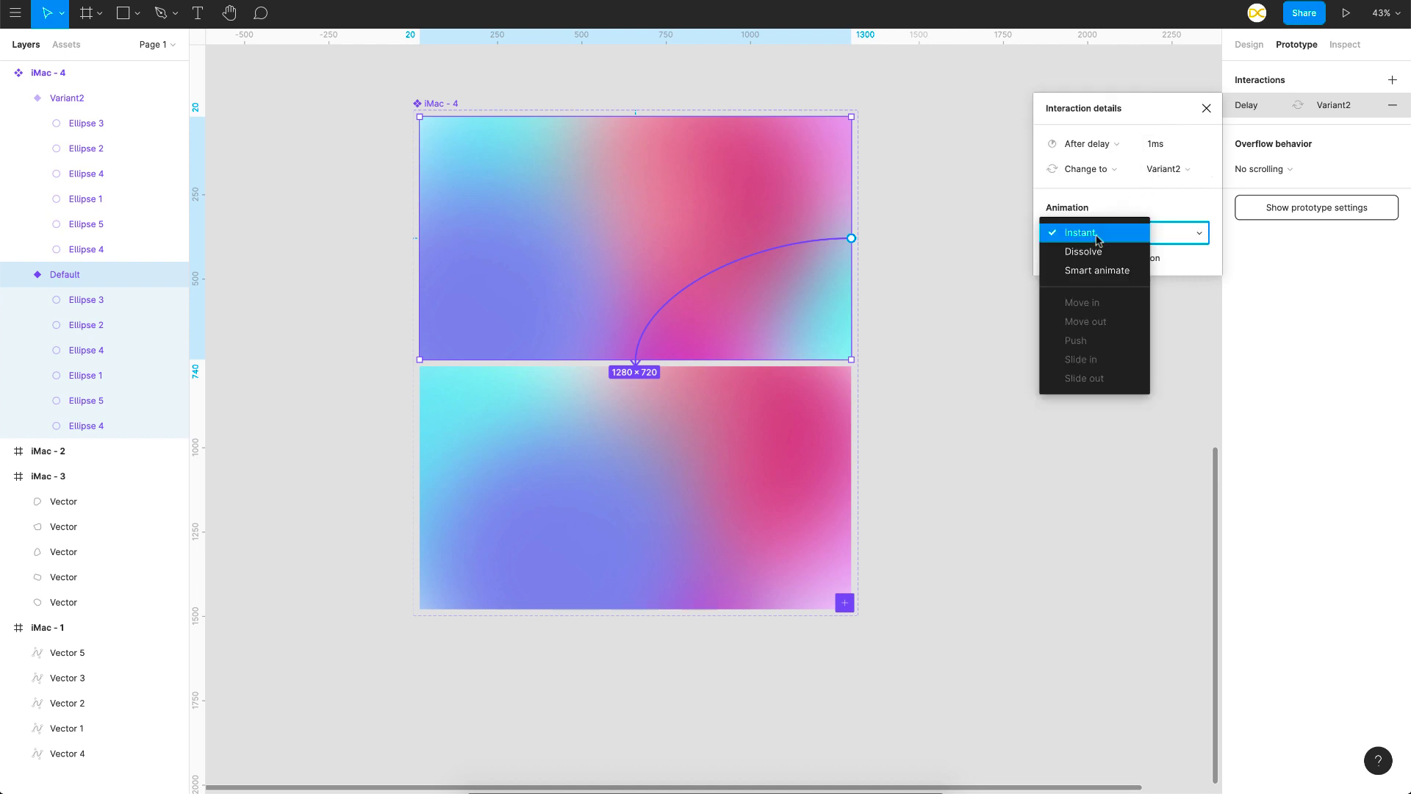
click(1095, 266)
click(1169, 258)
key(BackSpace)
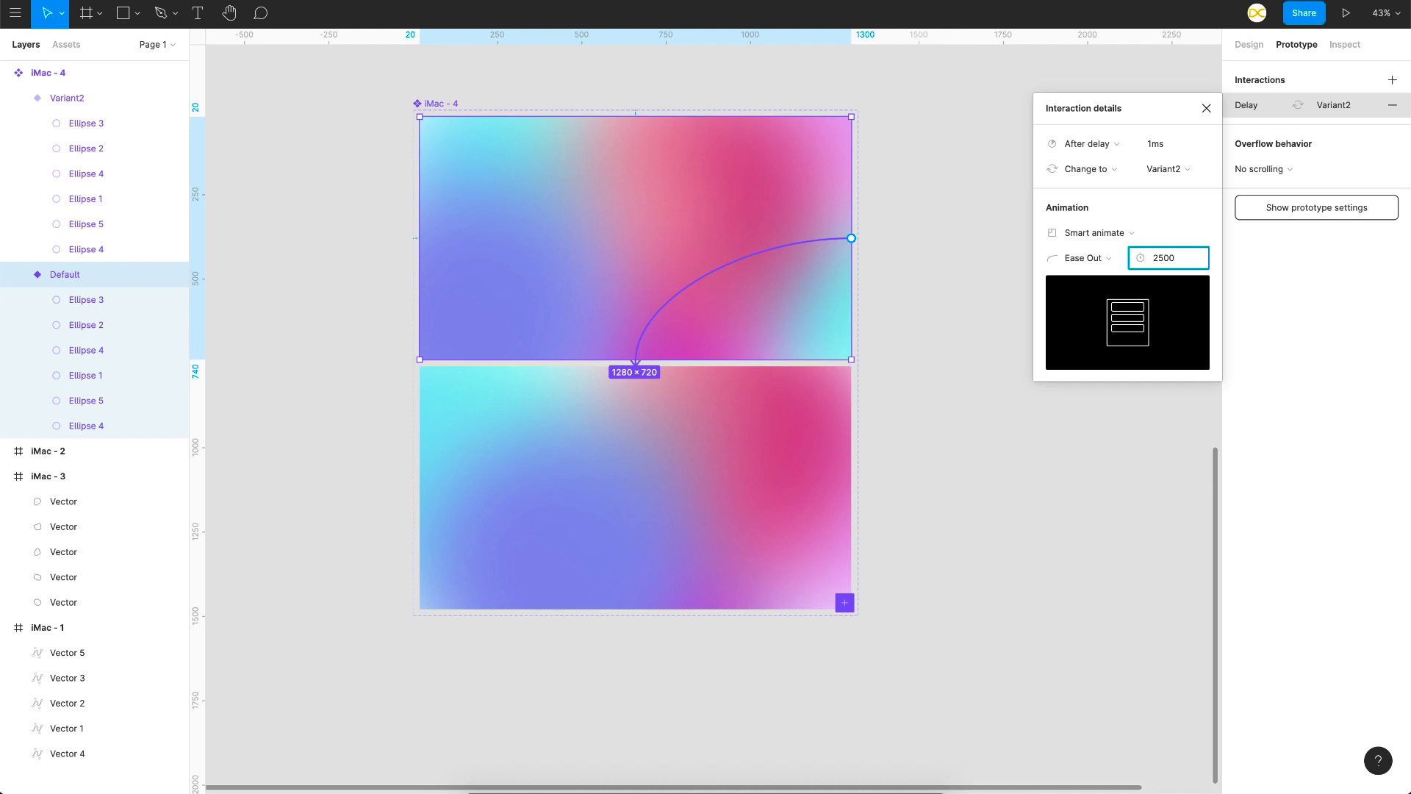
Step: Connect Variant2 back to Default with an After delay trigger of 1 ms, keeping Smart animate at 2500 ms
click(787, 482)
drag(853, 487, 787, 306)
click(1087, 142)
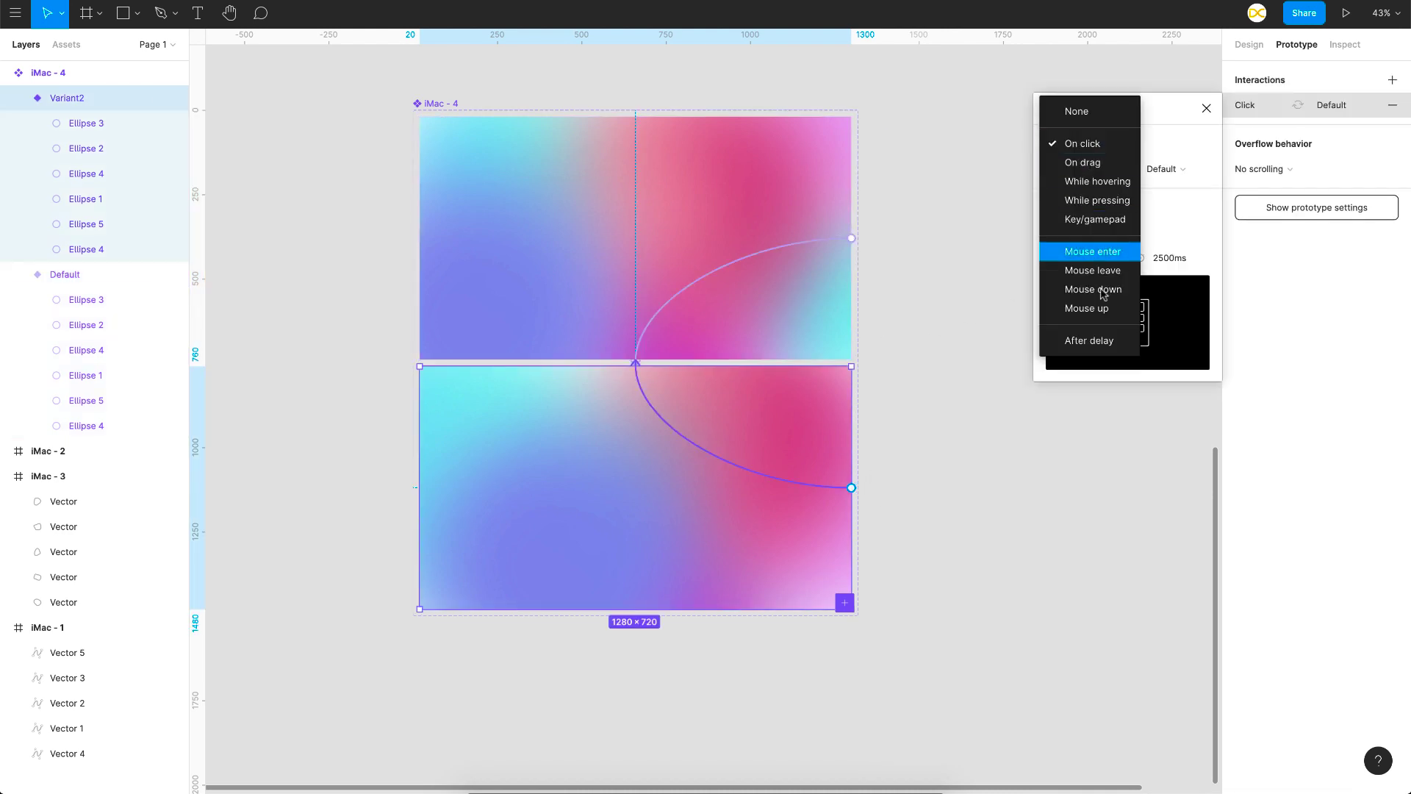
click(1089, 340)
click(1158, 151)
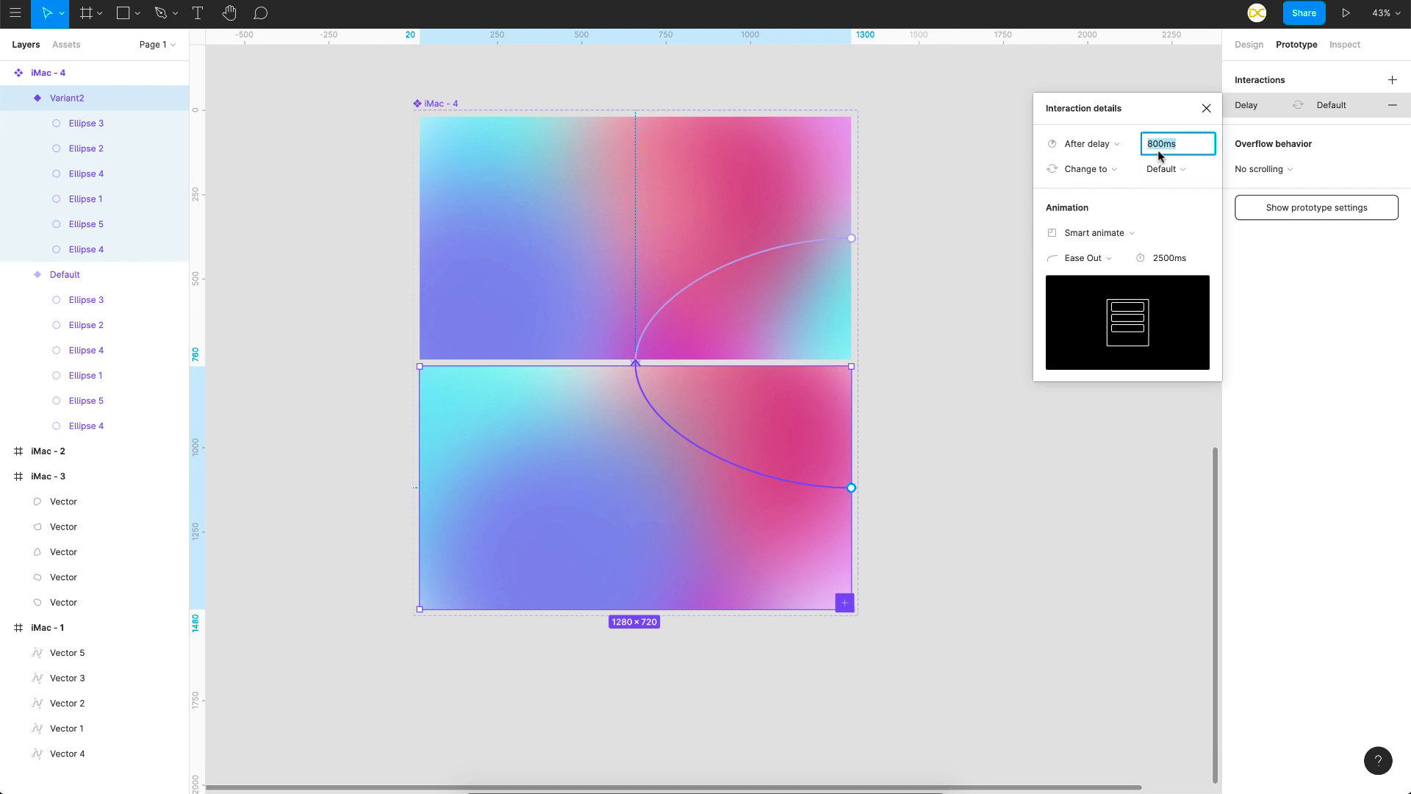
click(1116, 234)
click(1166, 258)
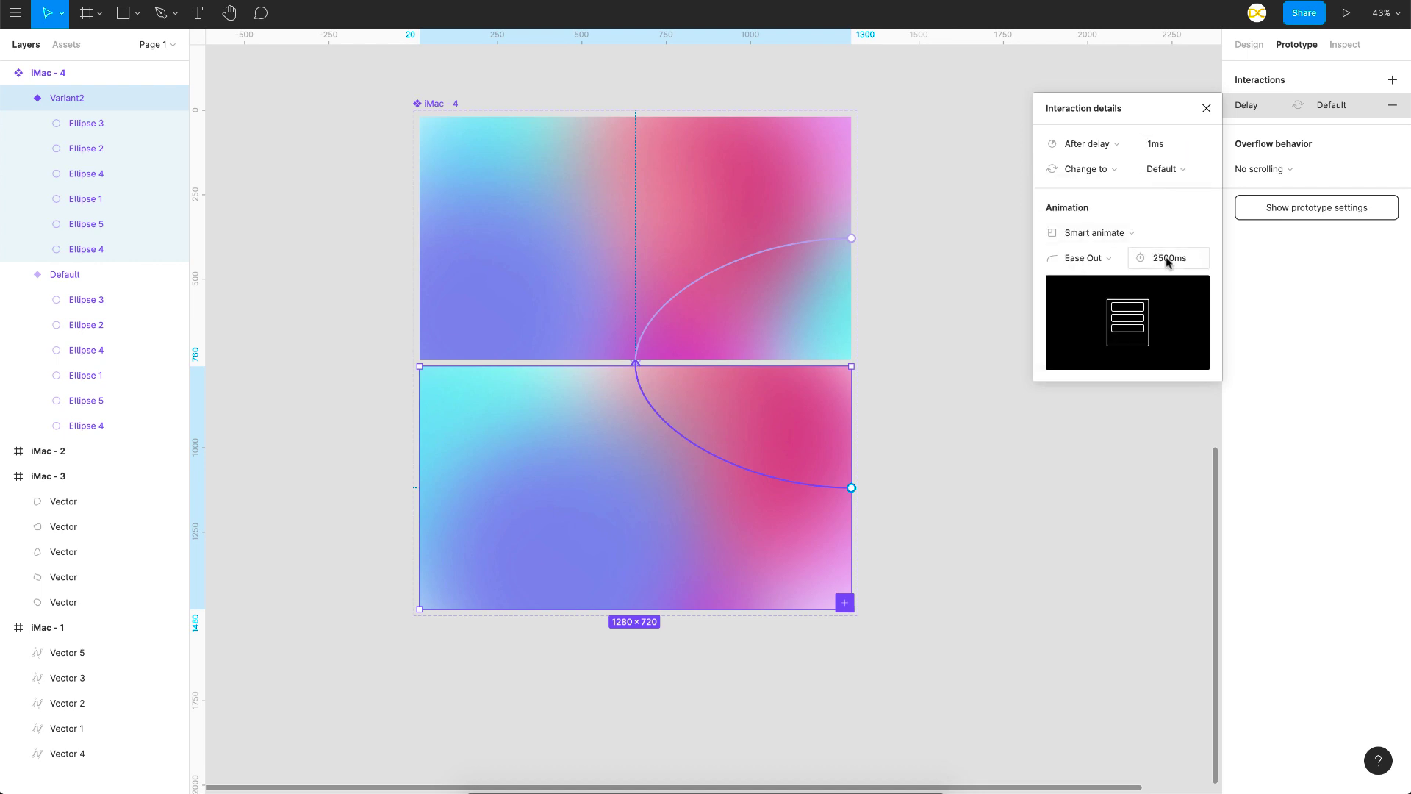
click(958, 322)
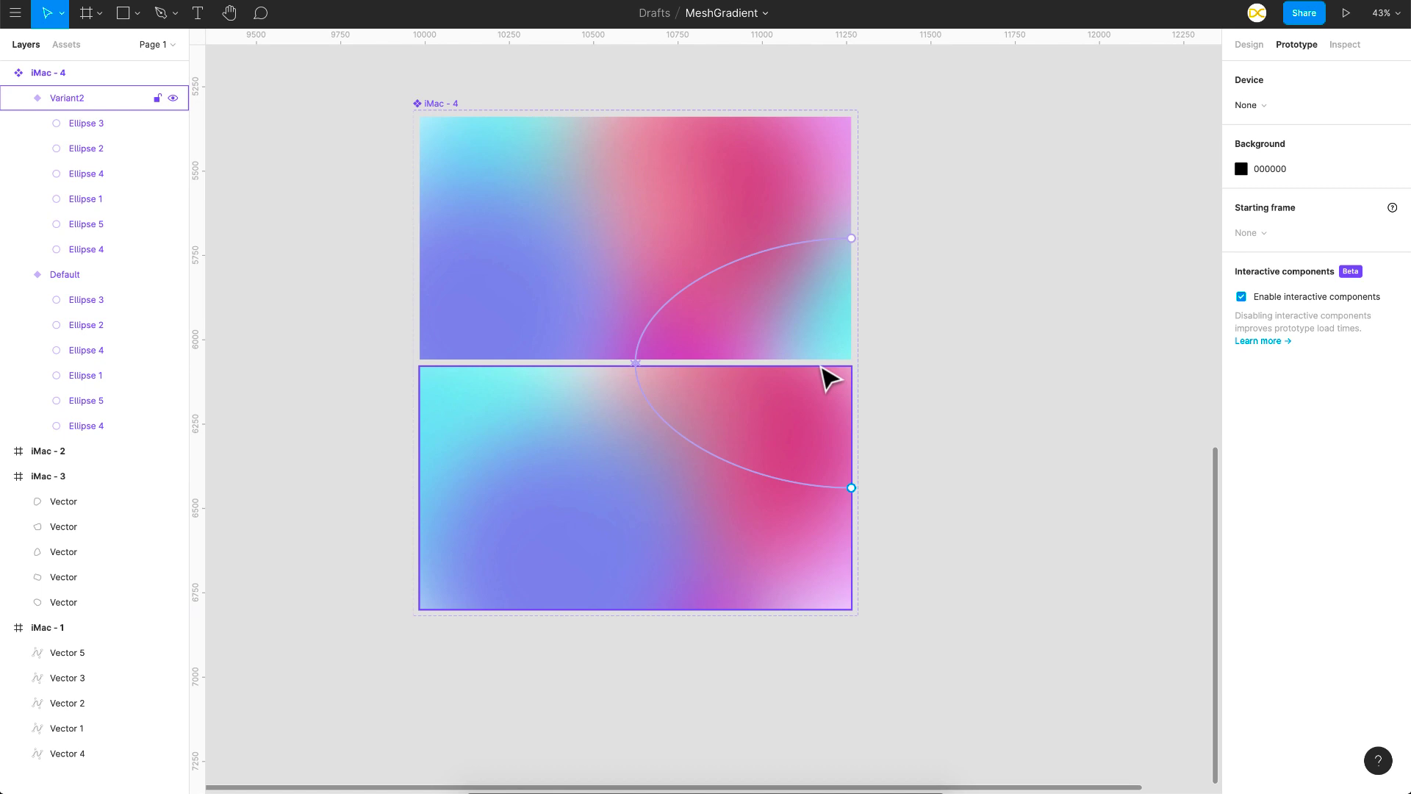
Step: Create a 1280 × 720 frame beside the component containing the text "Homepage" in Roboto Black, size 100
scroll(830, 378, down, 5)
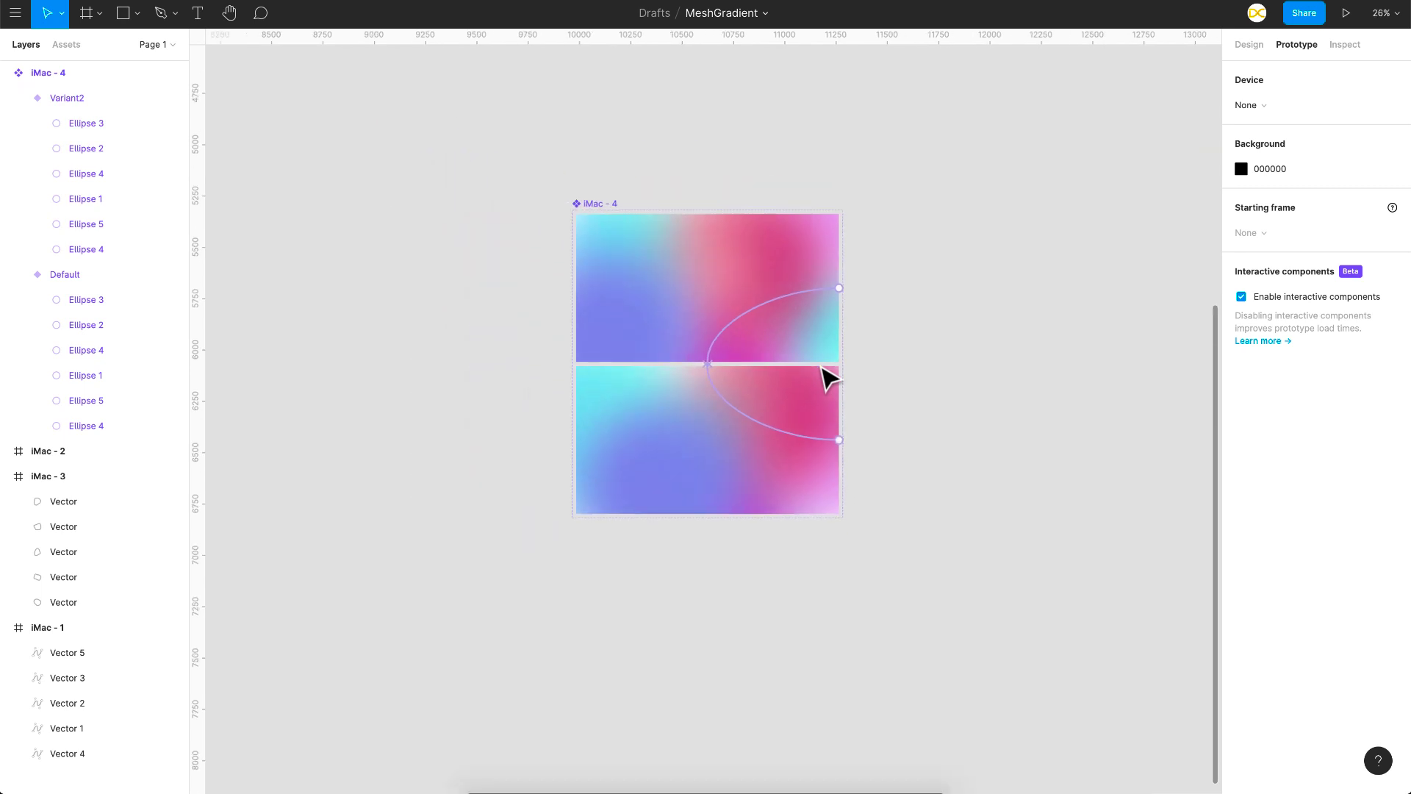
scroll(830, 379, right, 5)
scroll(830, 378, up, 2)
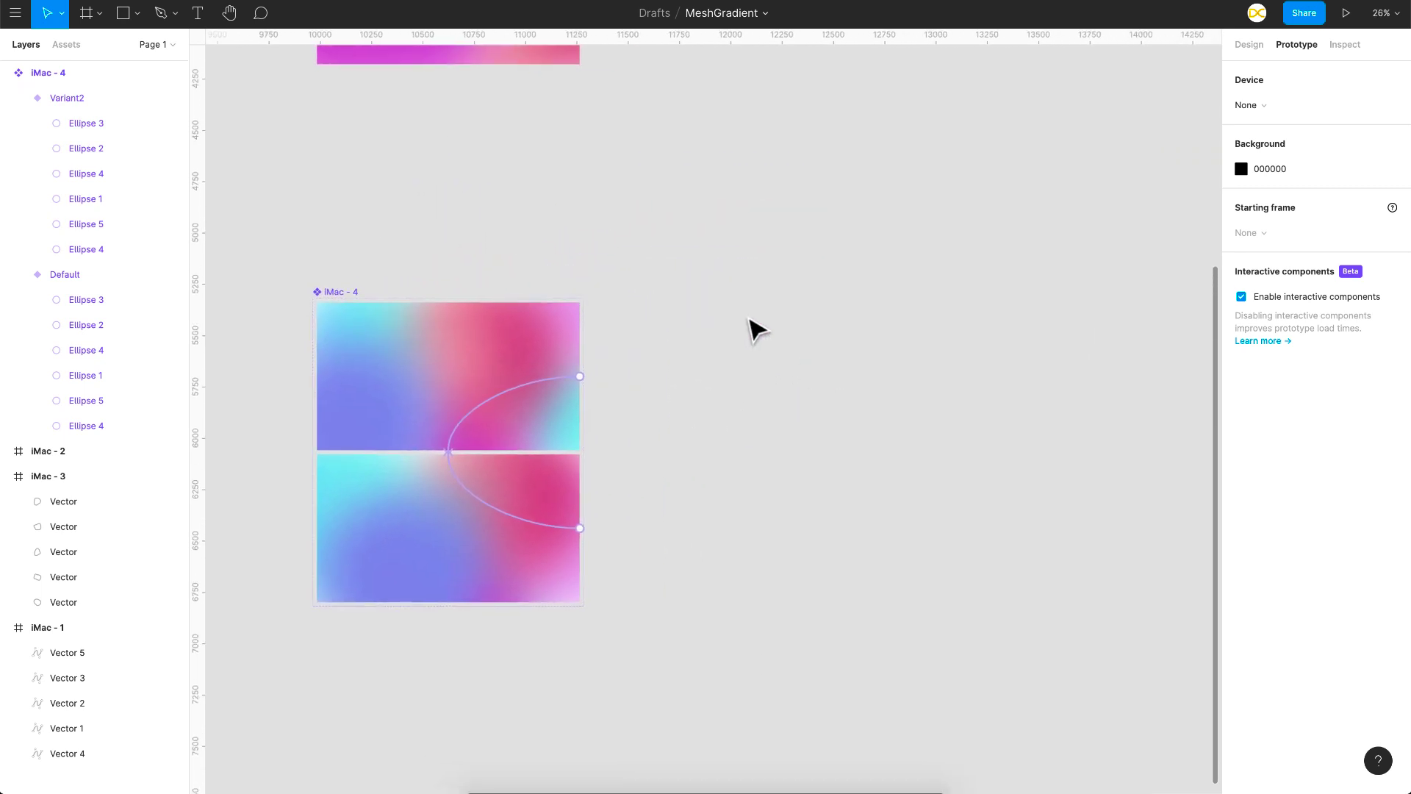
scroll(757, 330, up, 2)
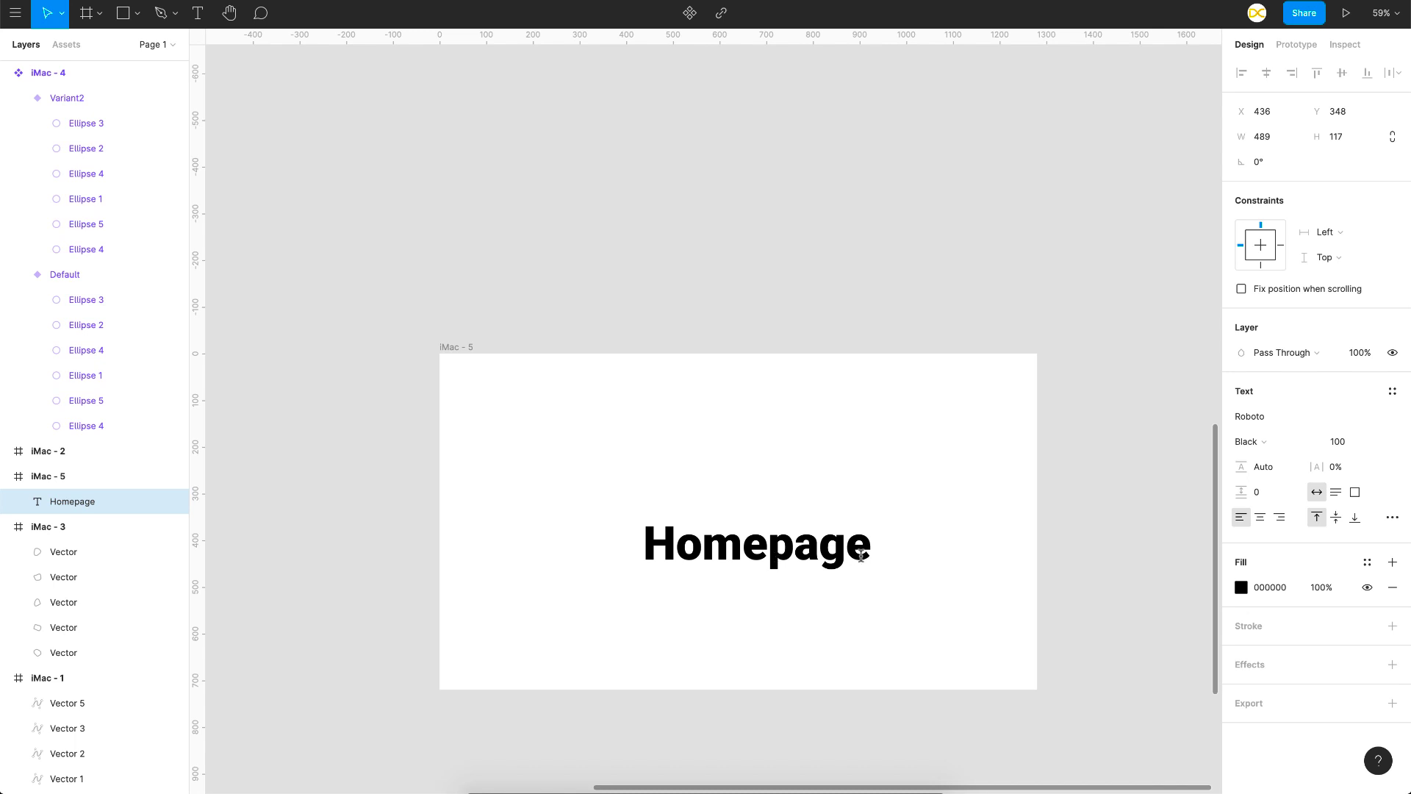
double_click(860, 556)
key(Escape)
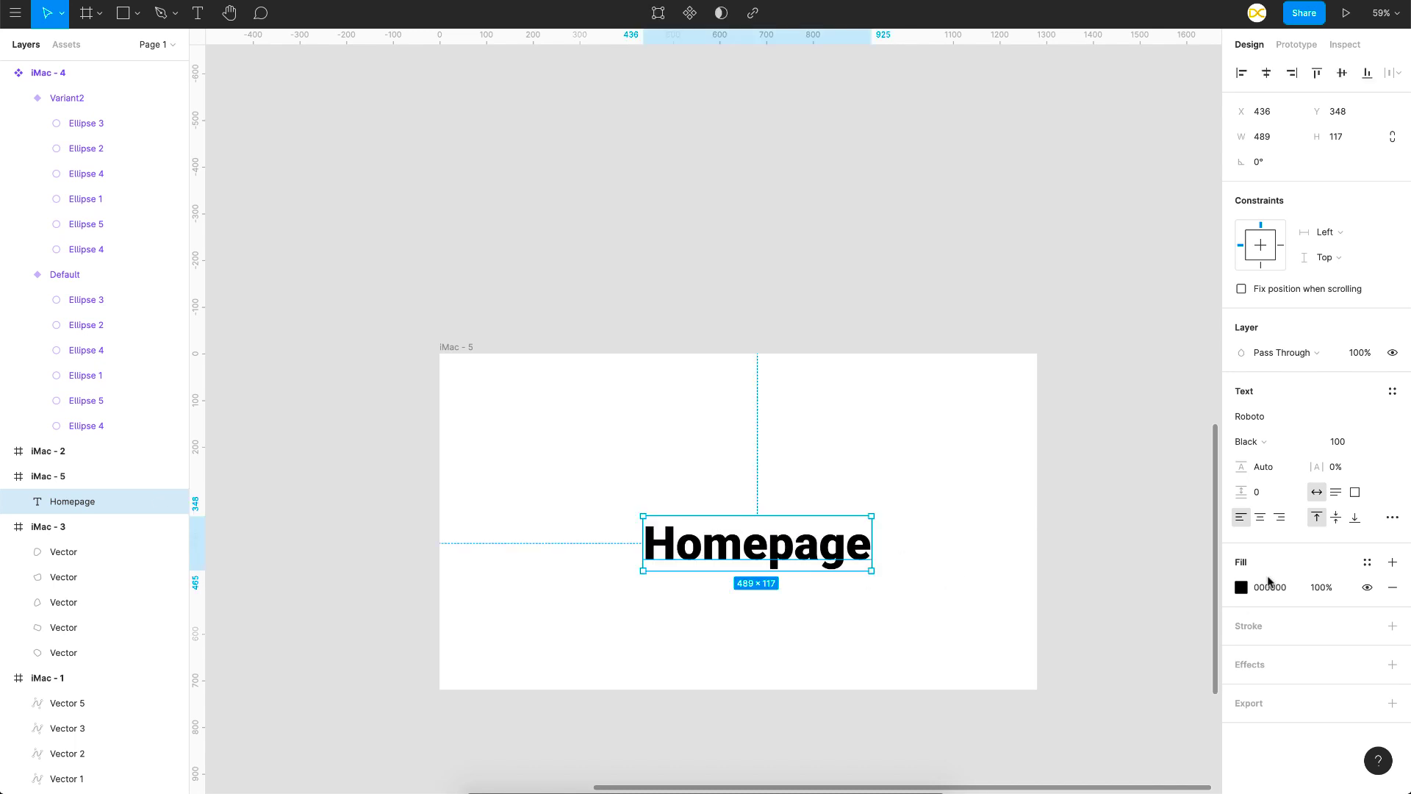
Step: Change the Homepage text's fill to FFFFFF and move the text up and left toward the frame's centre
click(1241, 588)
text(ffffff)
key(Return)
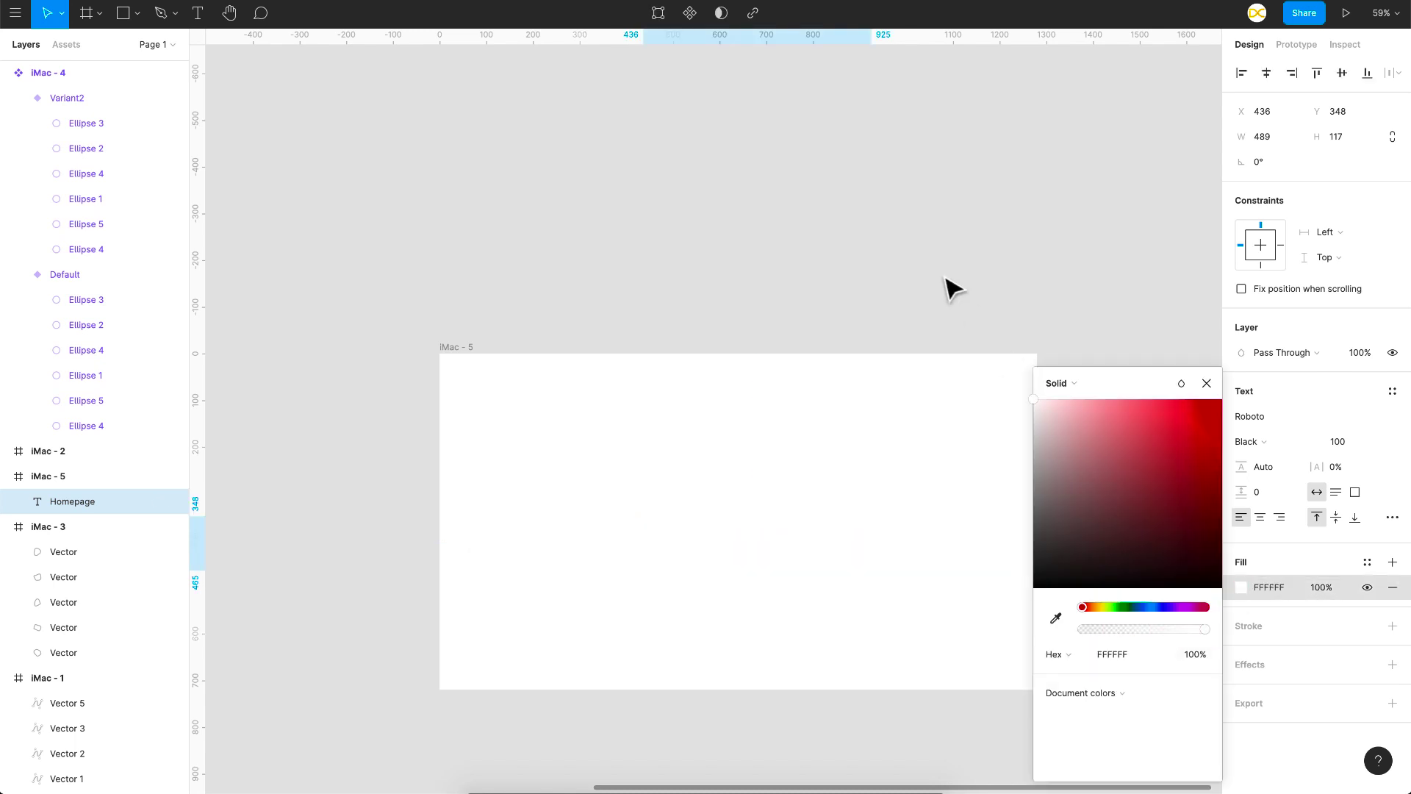
click(945, 284)
click(799, 566)
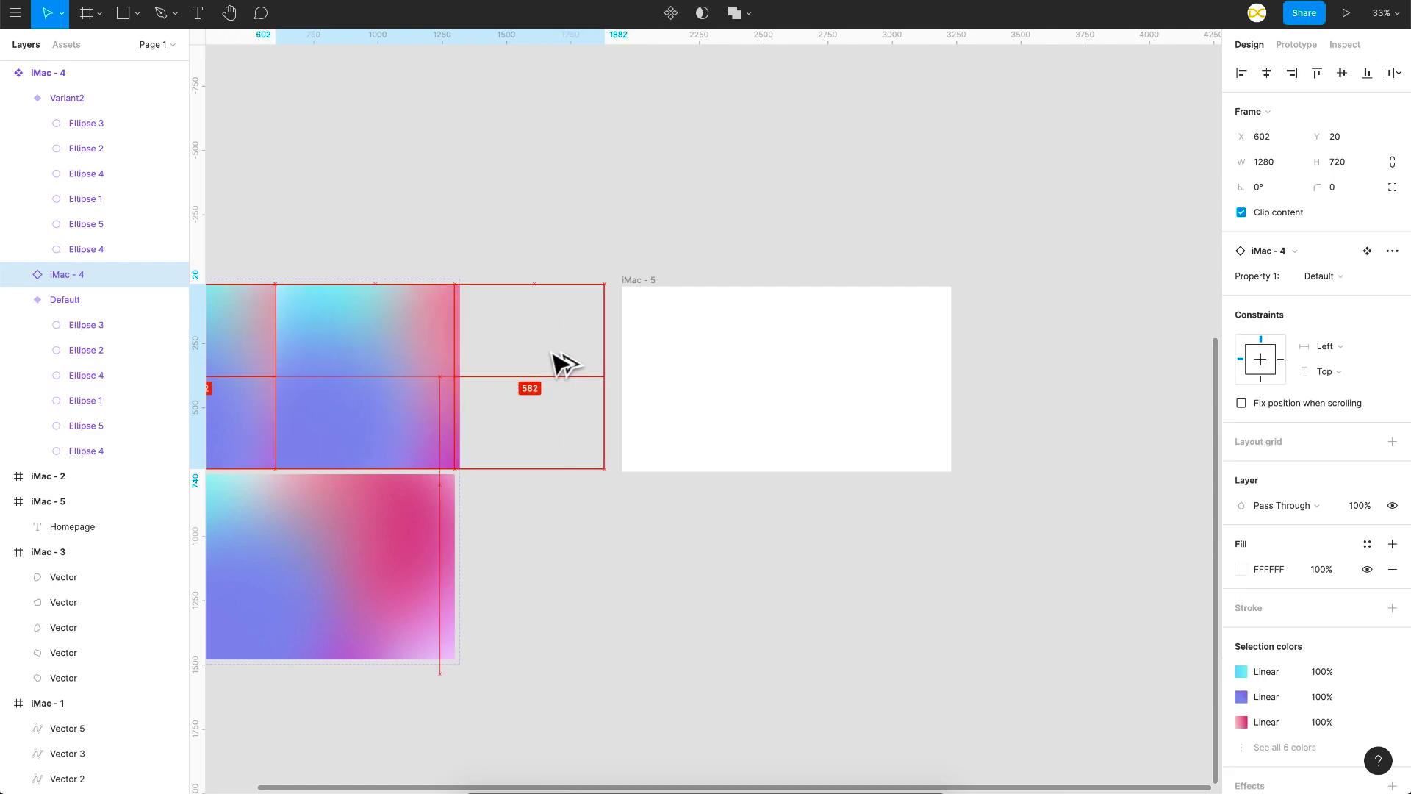
Step: Place an instance of the gradient component in the Homepage frame, covering it, and send it behind the text
drag(561, 362, 889, 365)
key(super+[)
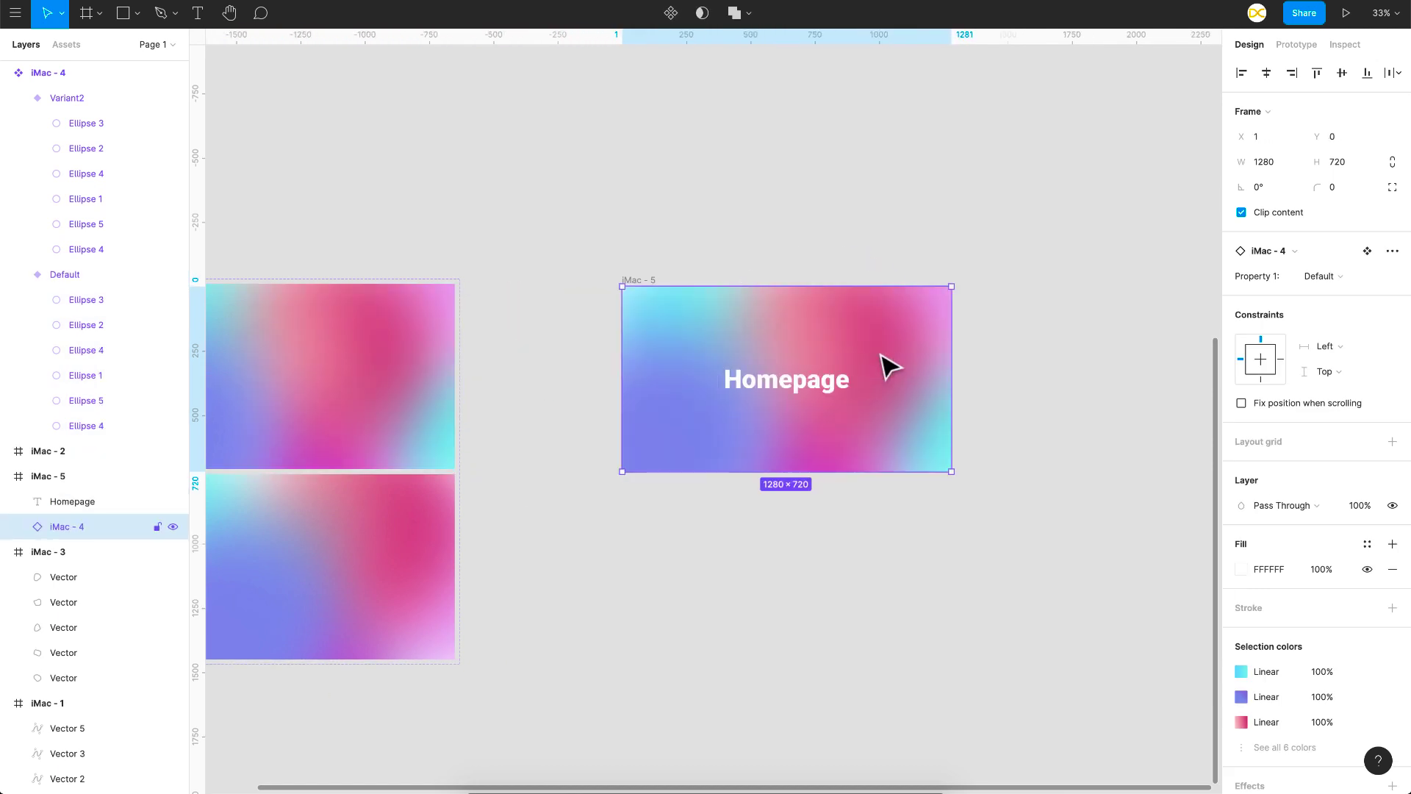
scroll(881, 355, up, 5)
click(1114, 401)
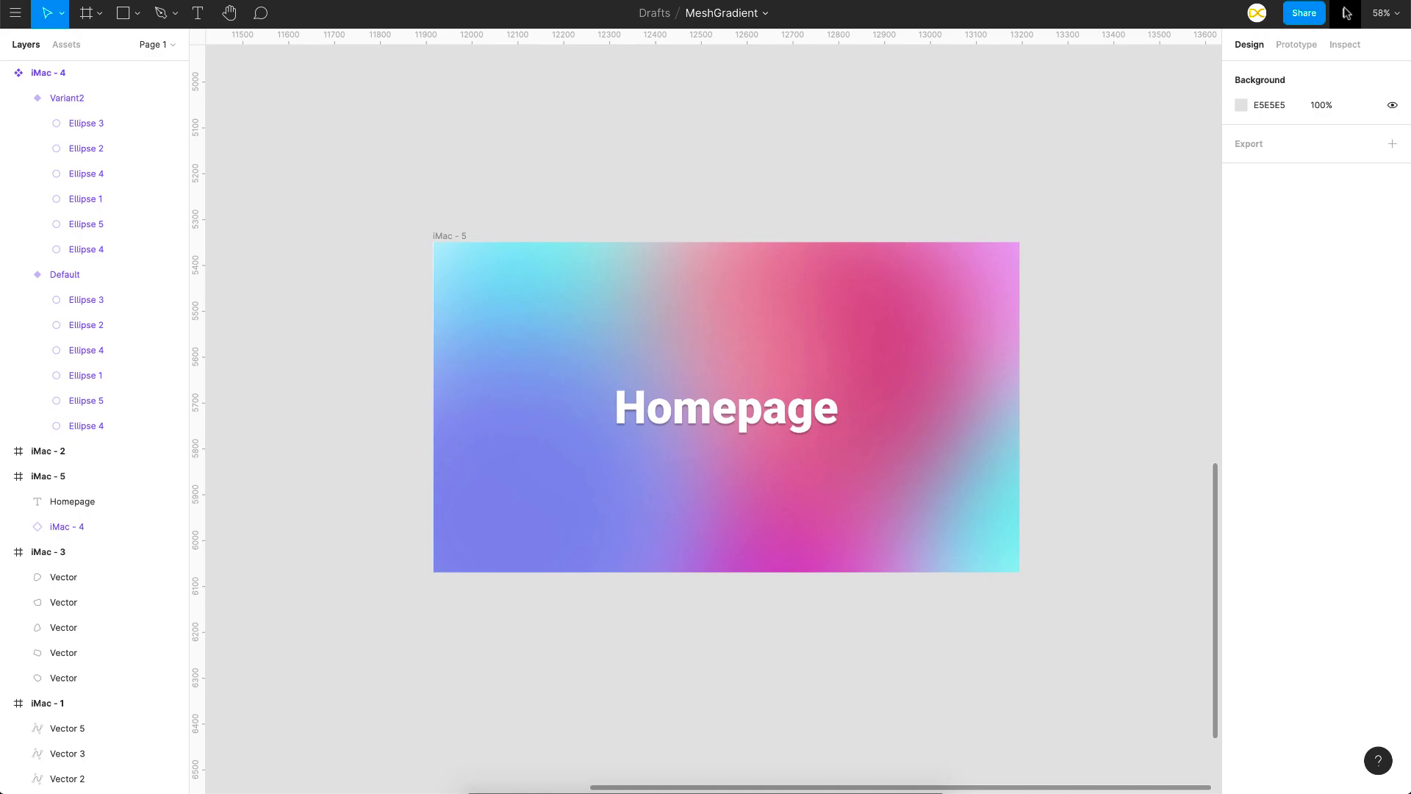